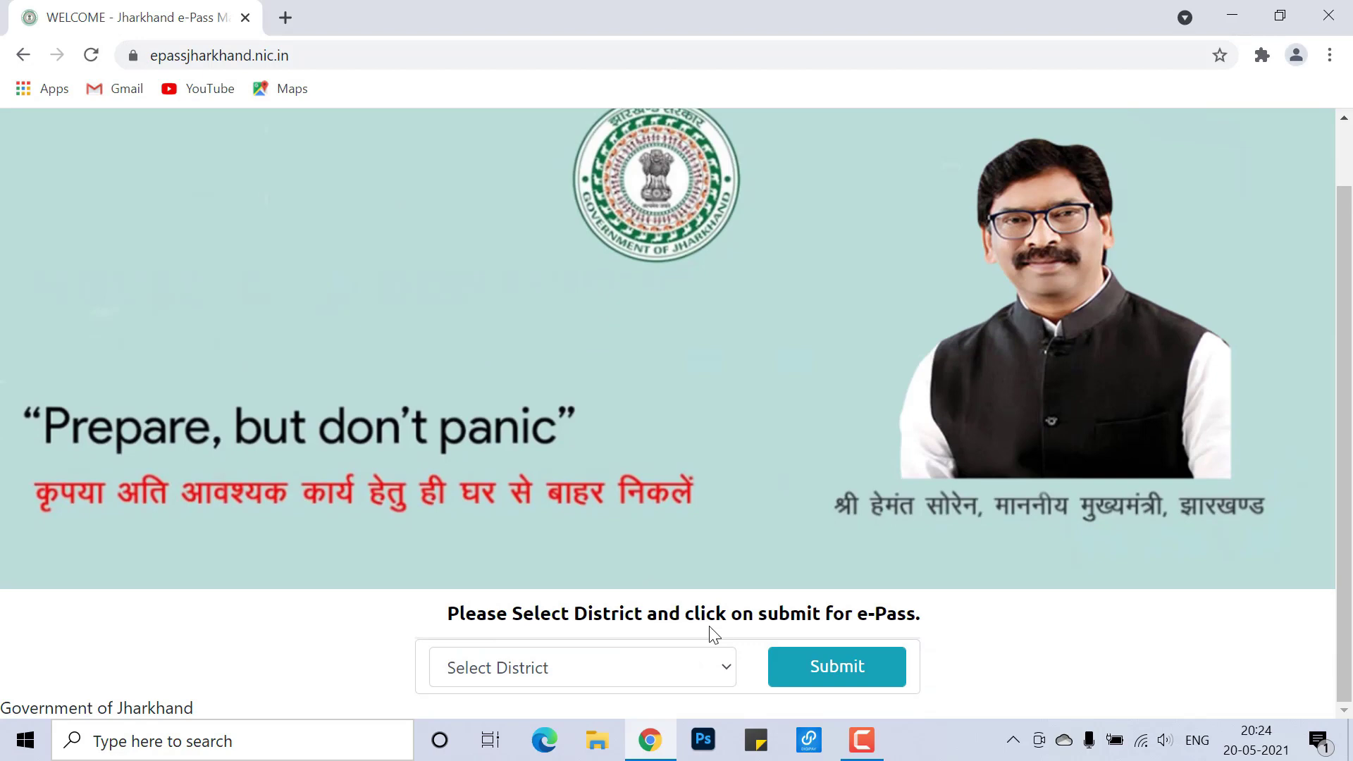
- Select Ranchi as the district and submit it for an e-Pass
left_click(691, 666)
scroll(552, 352, "down", 1)
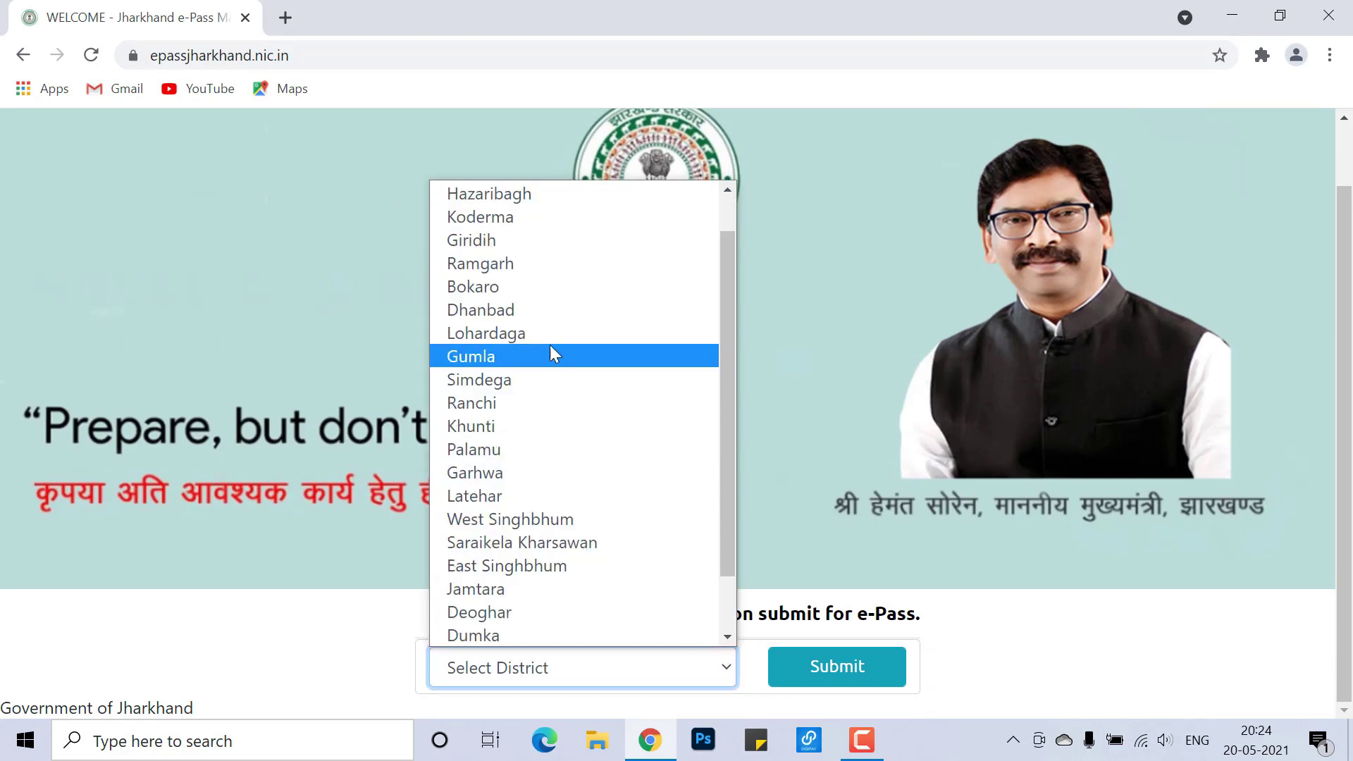
scroll(599, 408, "up", 1)
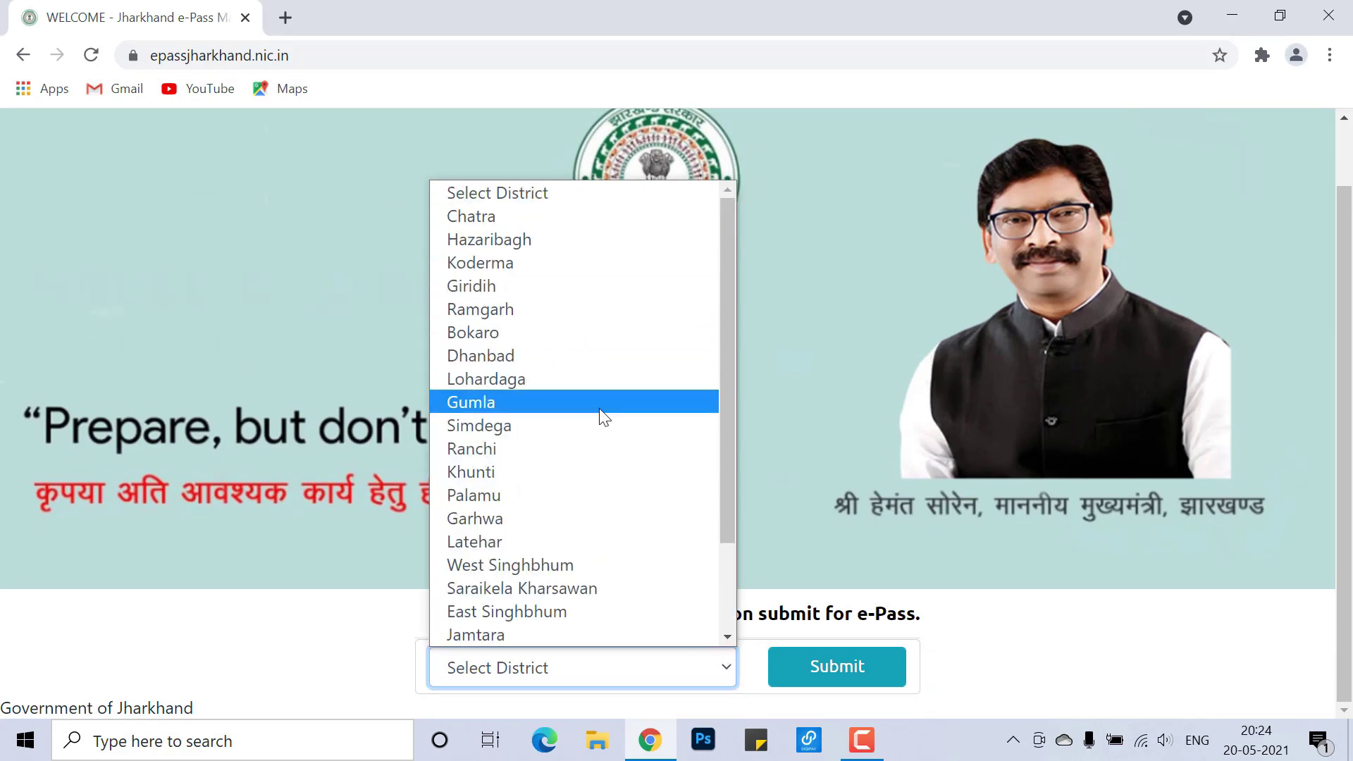
left_click(523, 449)
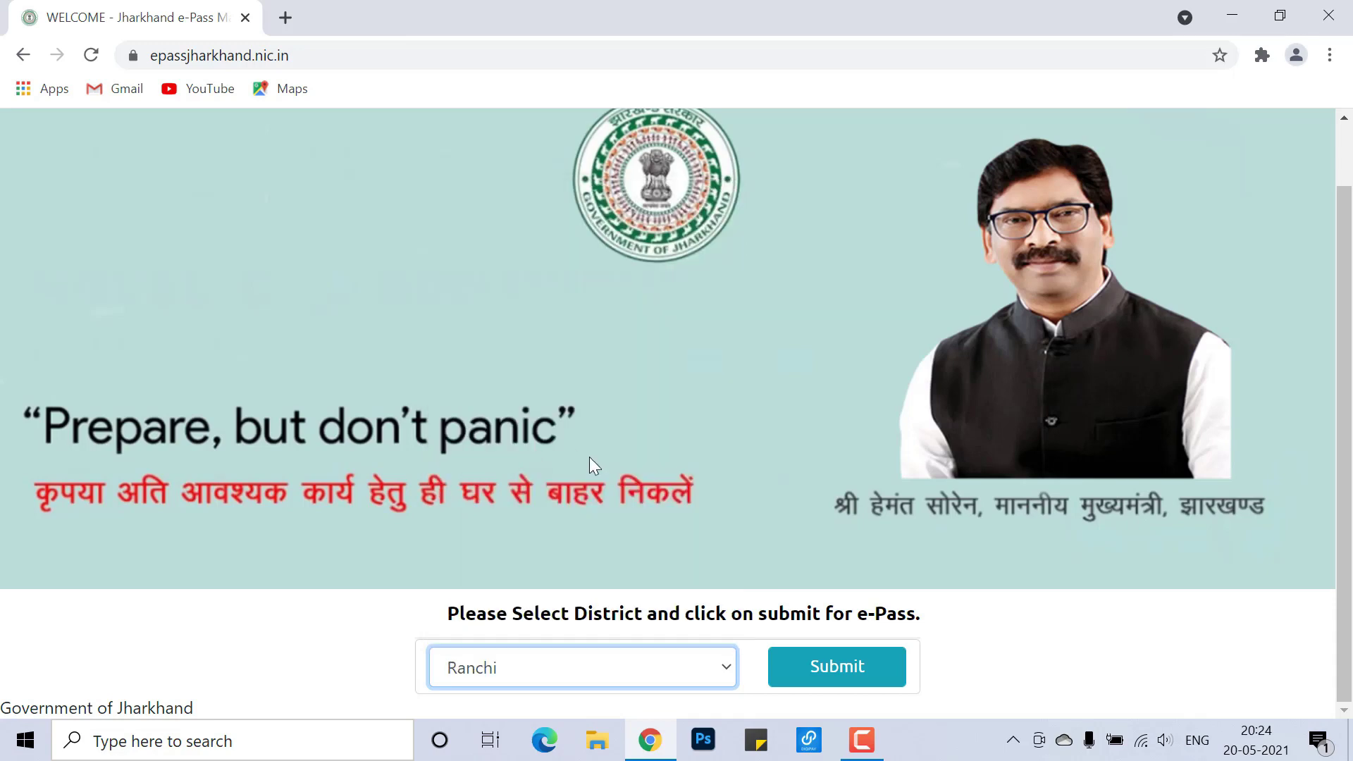
left_click(848, 669)
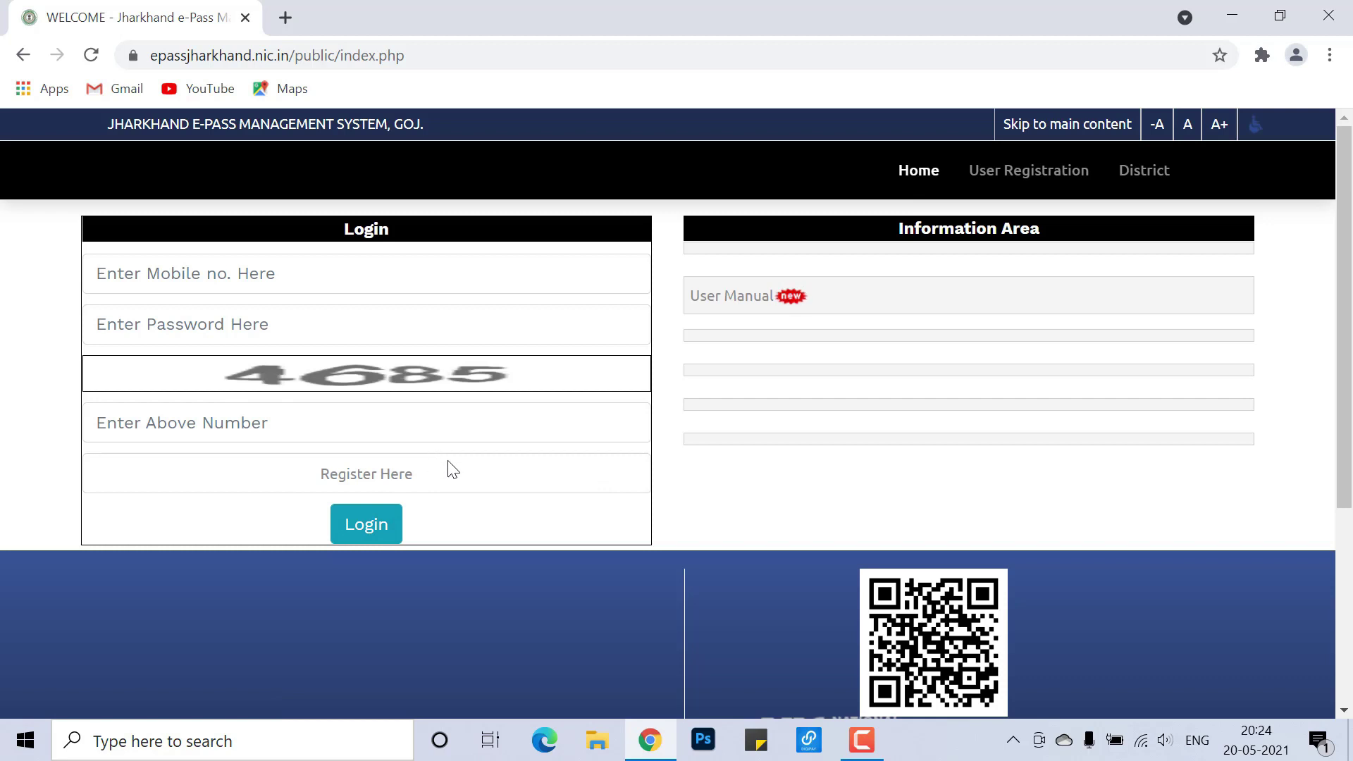
- Open new-user registration, enter and confirm the mobile number, and open a blank browser tab
left_click(376, 481)
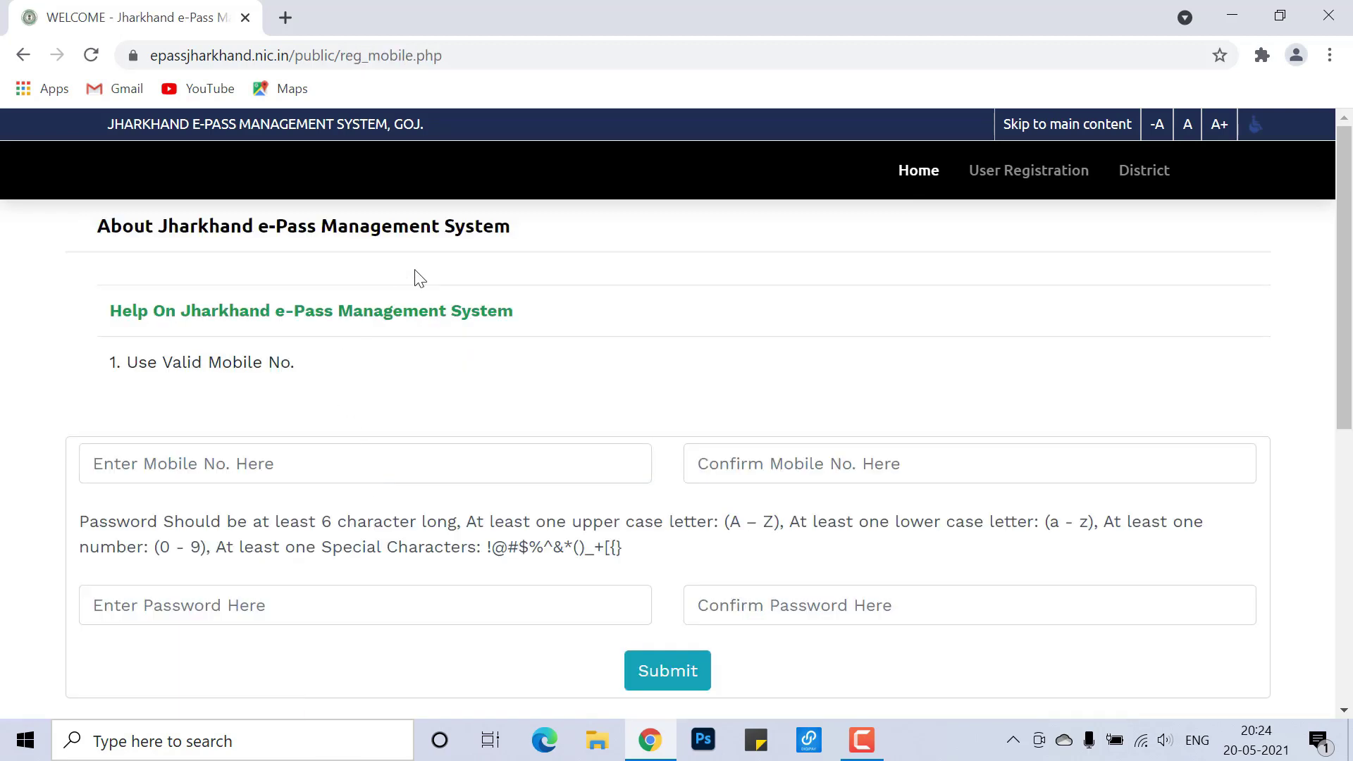
left_click(379, 467)
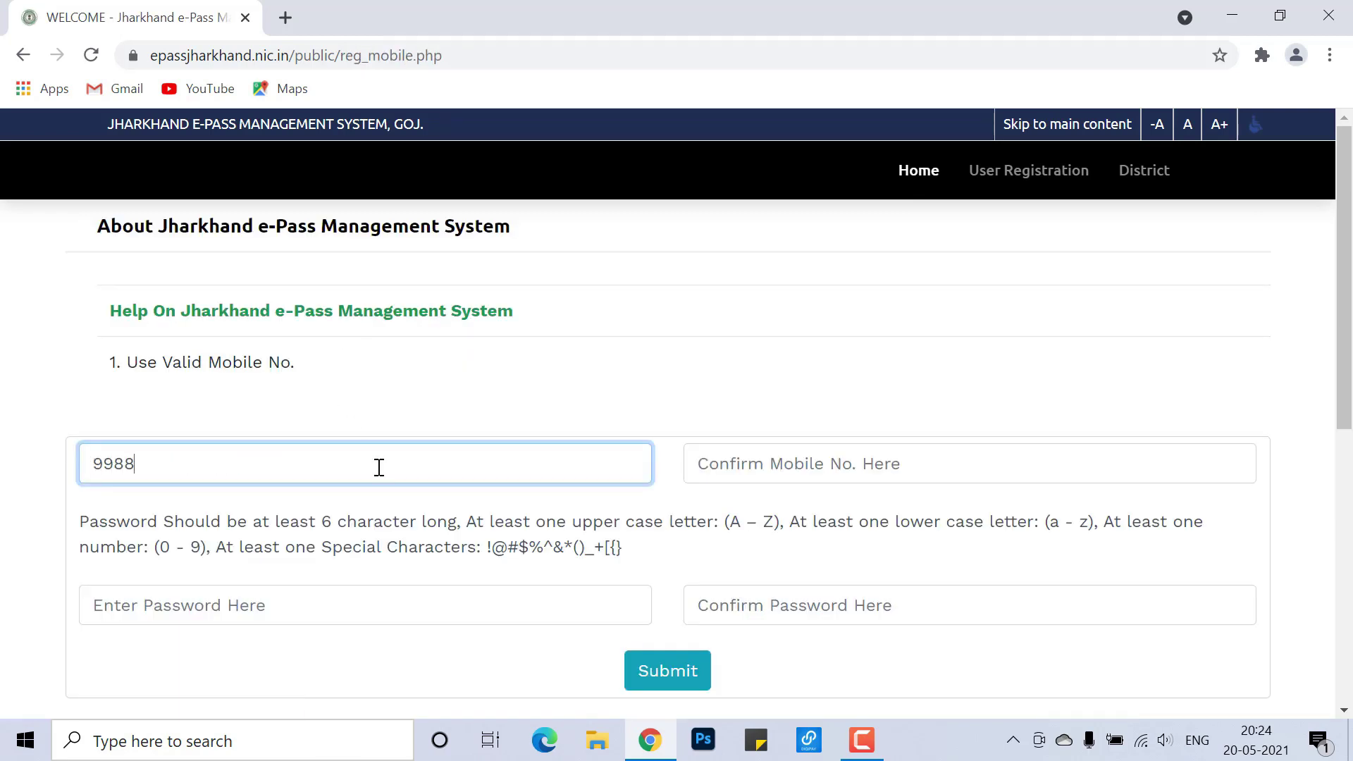
left_click(723, 480)
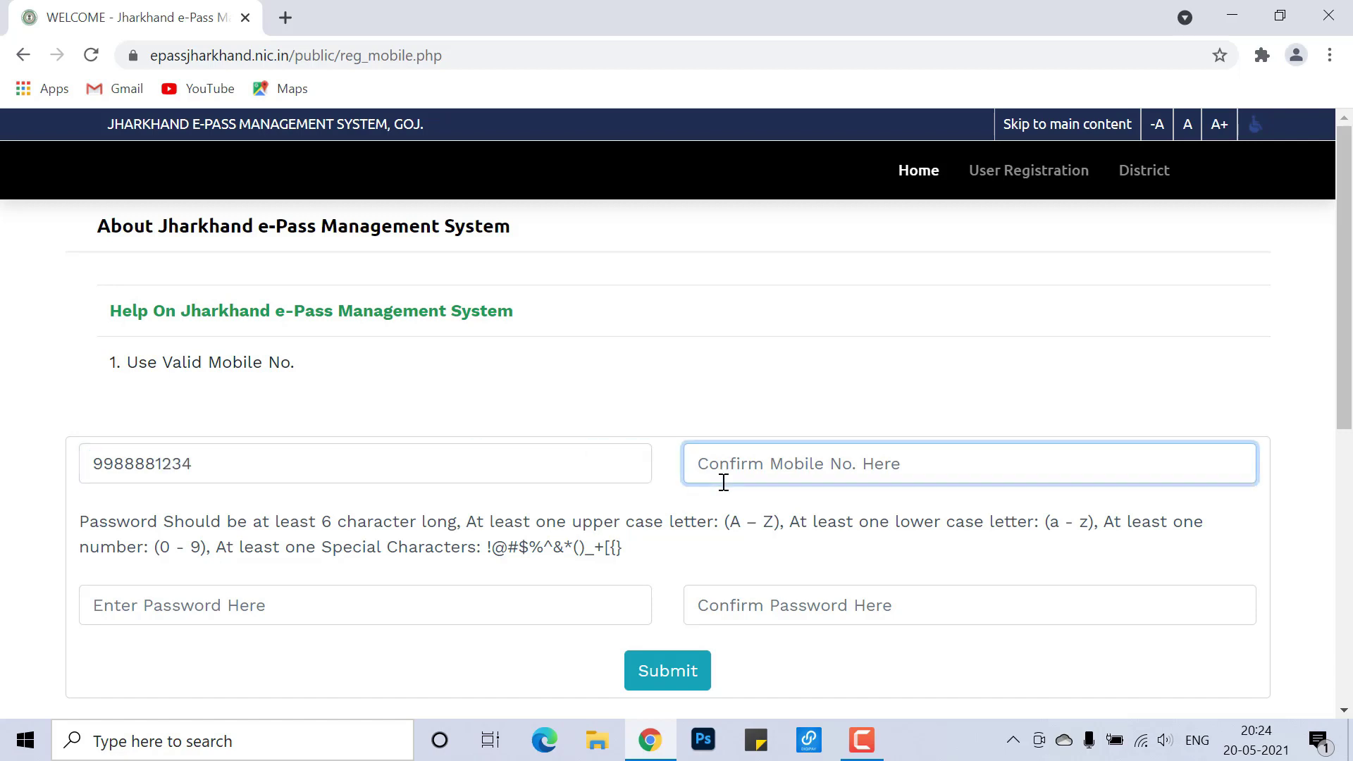
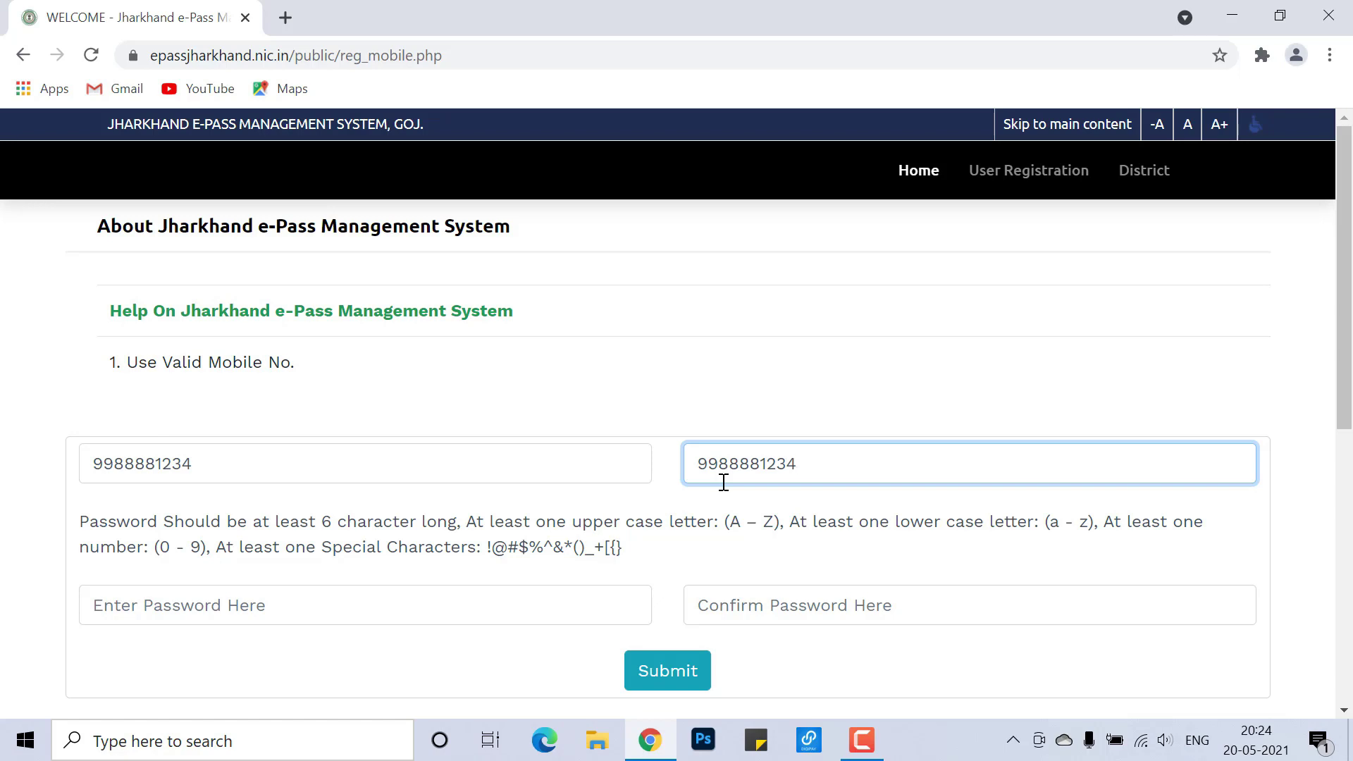
scroll(549, 539, "down", 1)
scroll(549, 539, "down", 2)
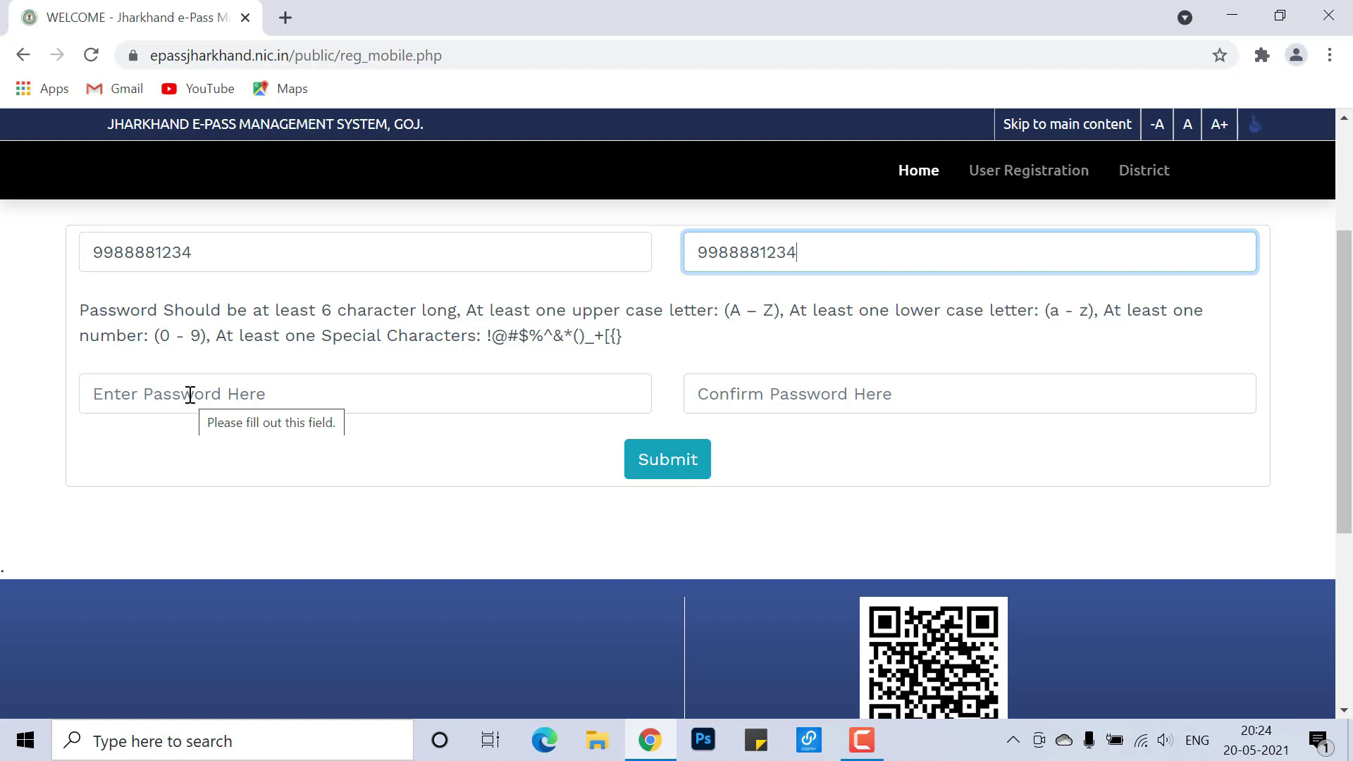
left_click(190, 395)
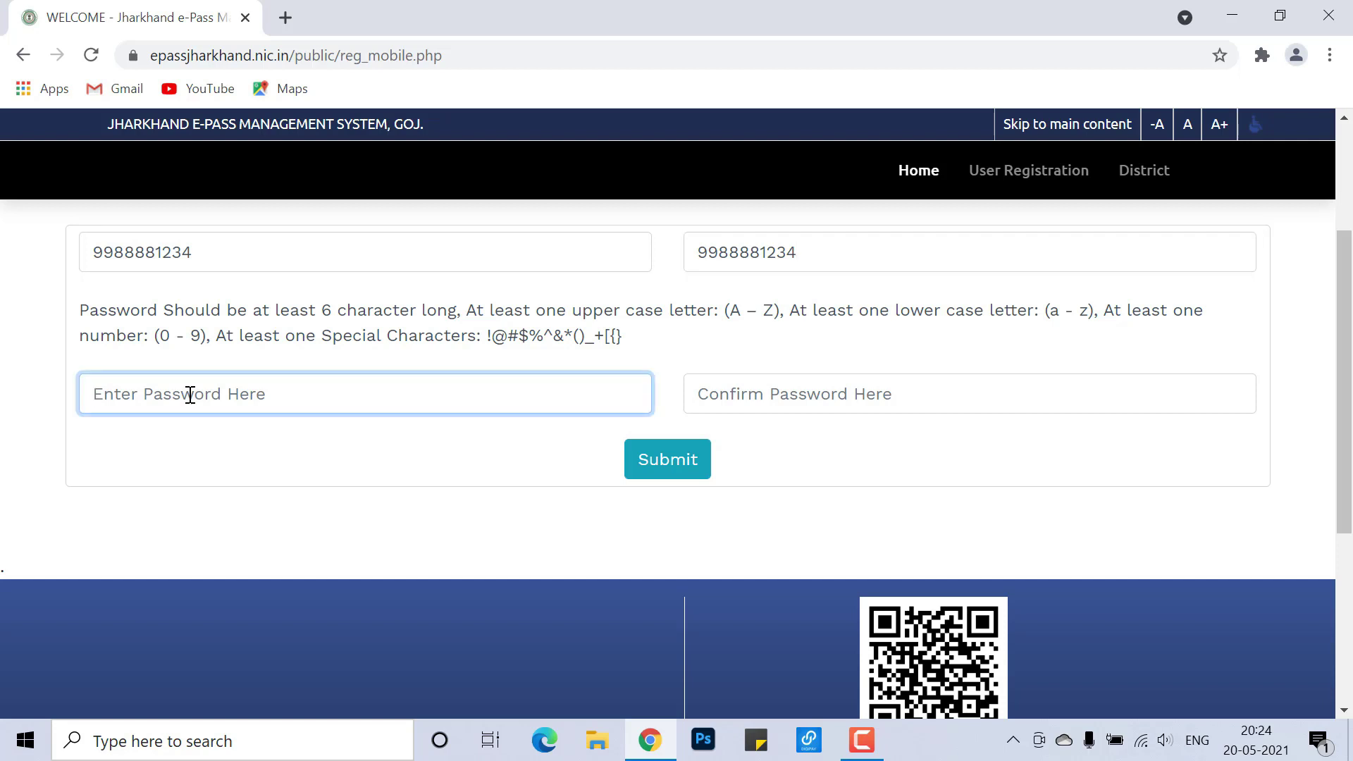
left_click(286, 18)
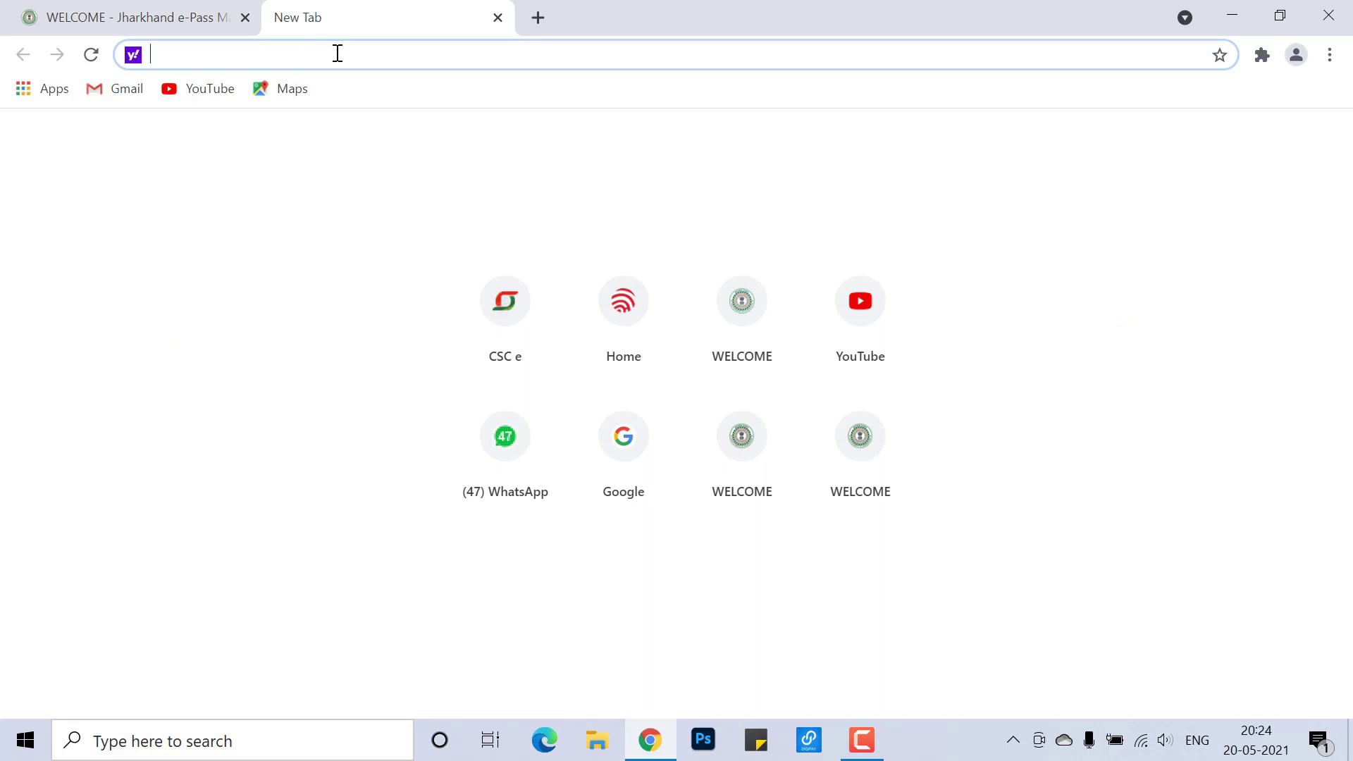
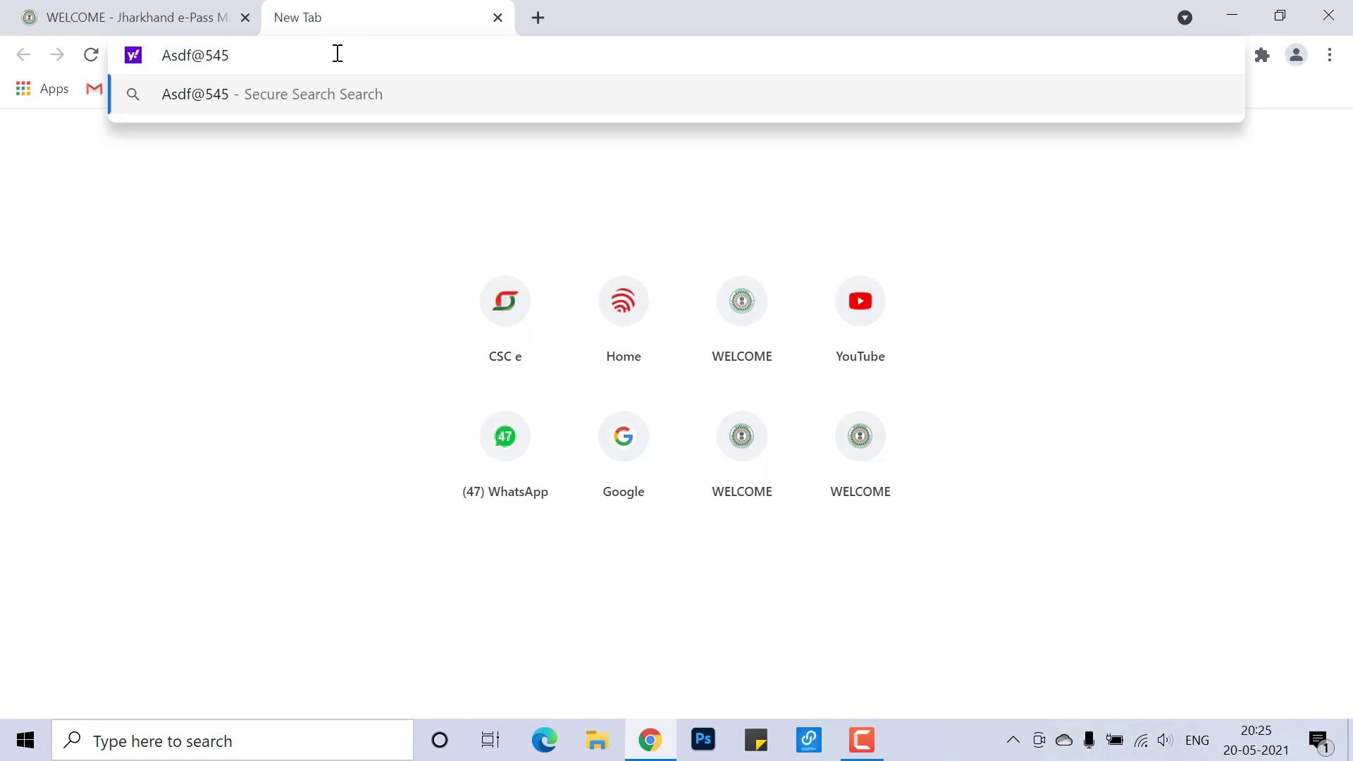
- Draft the account password in the scratch tab's address bar, cut it, and close the tab
key("ctrl+w")
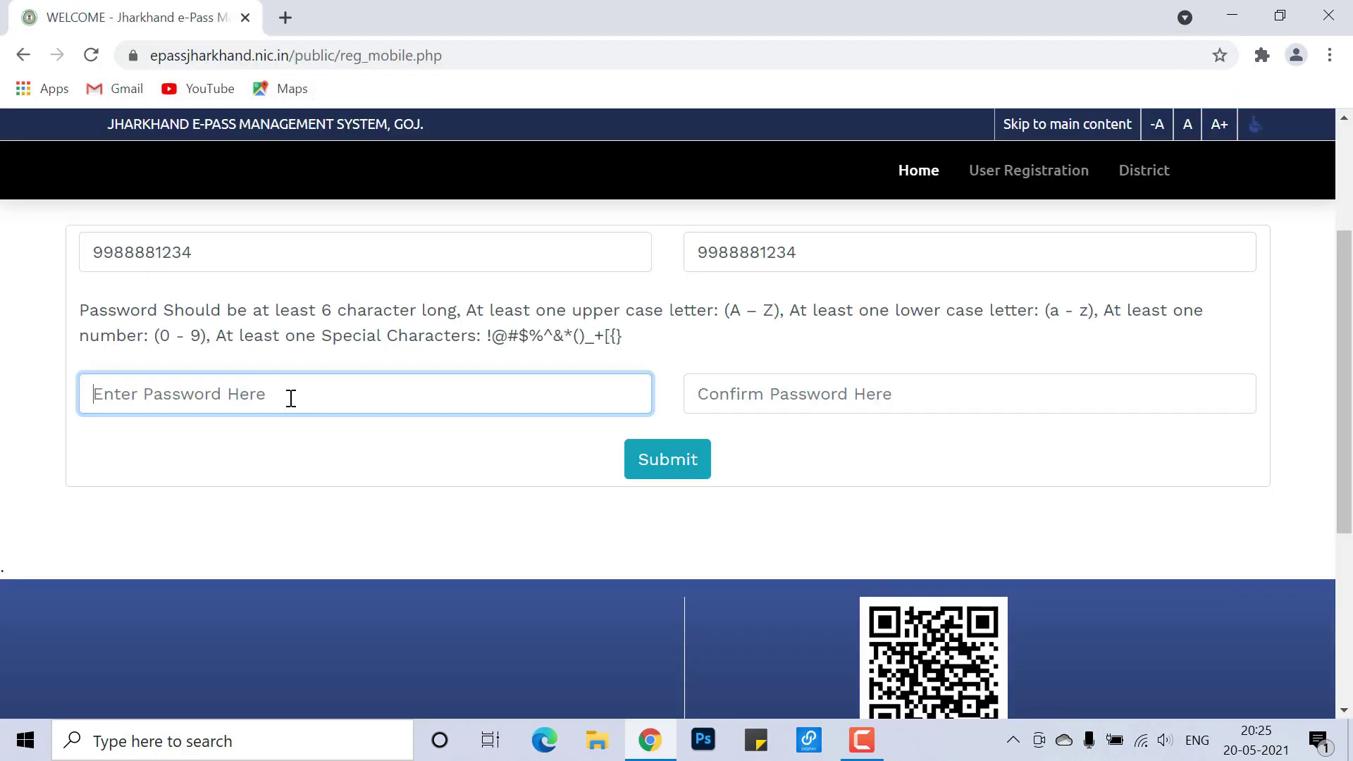
- Paste the password into both password fields, submit the registration, and dismiss the success alert
key("ctrl+v")
left_click(755, 395)
key("ctrl+v")
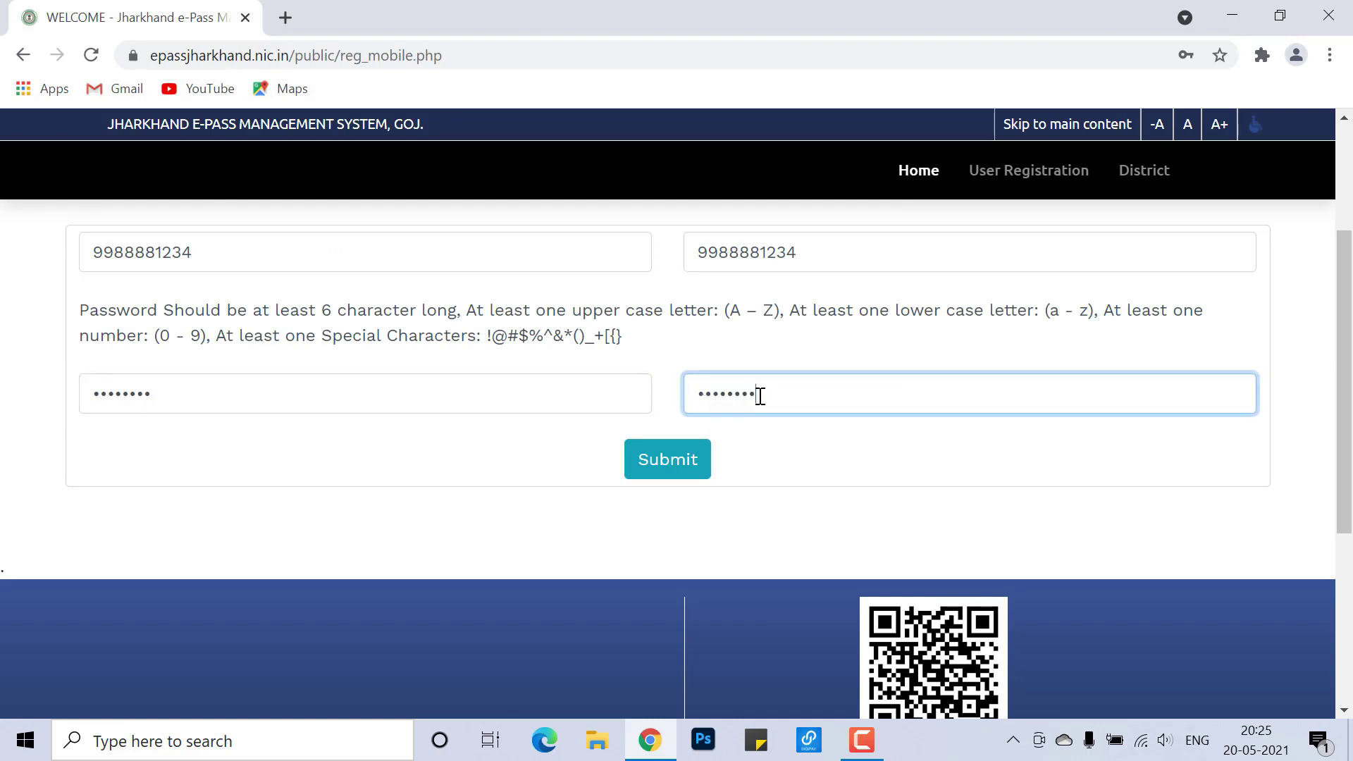
left_click(664, 465)
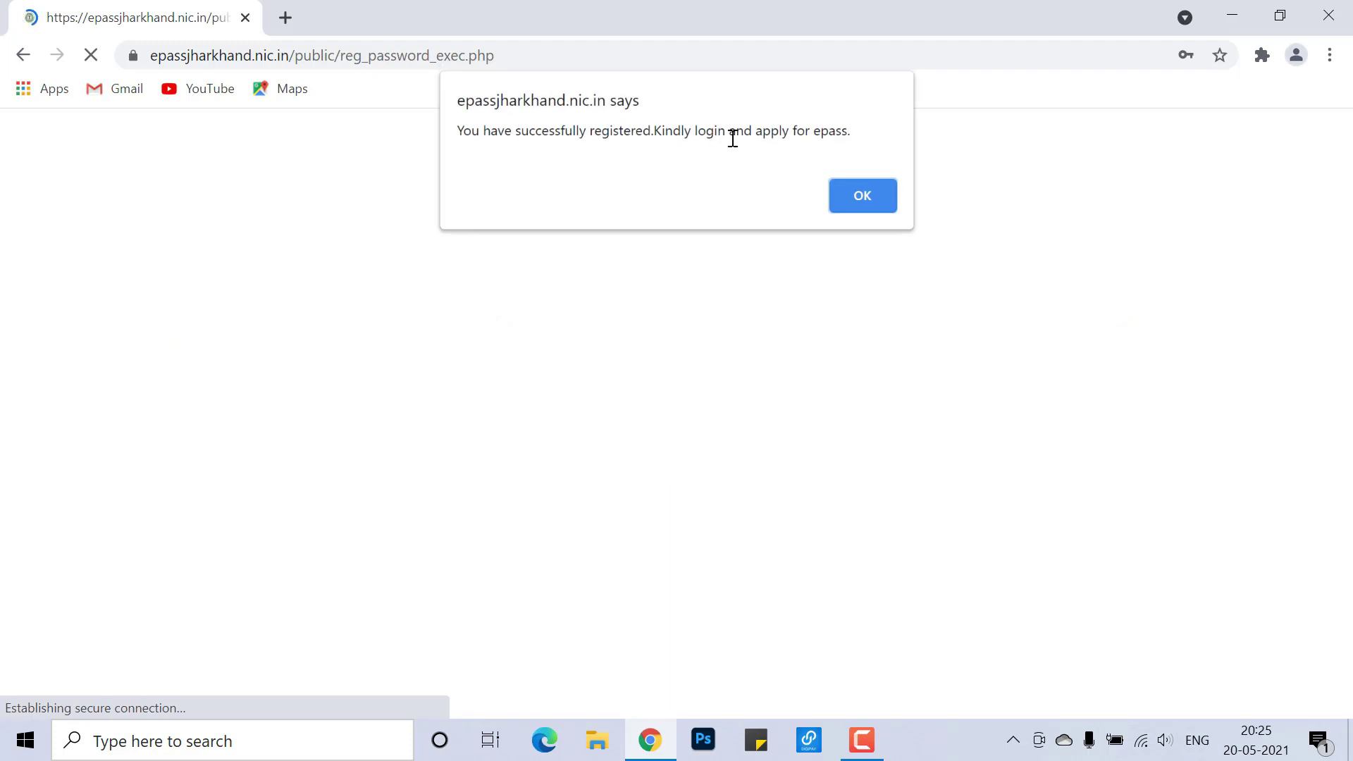
left_click(860, 193)
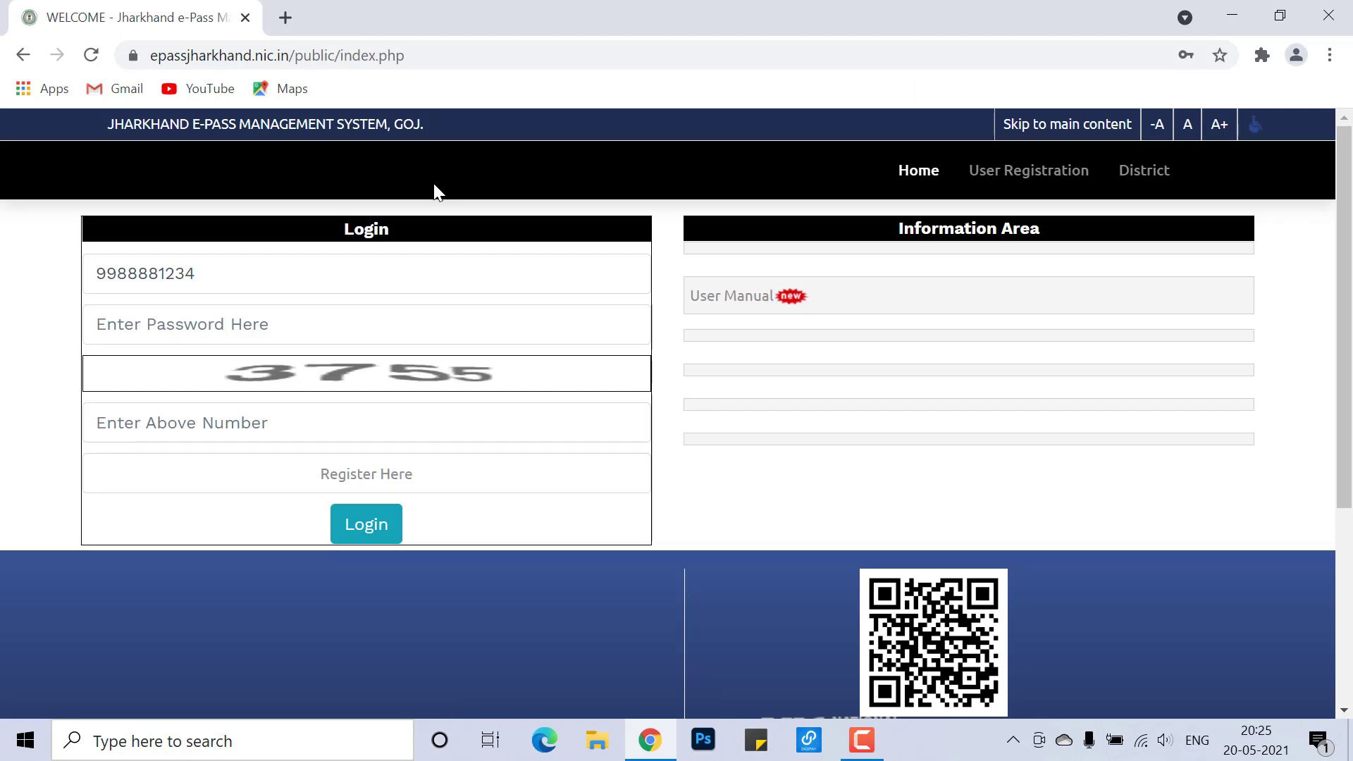
- Fill the login form with the pasted password and the displayed check number
left_click(304, 325)
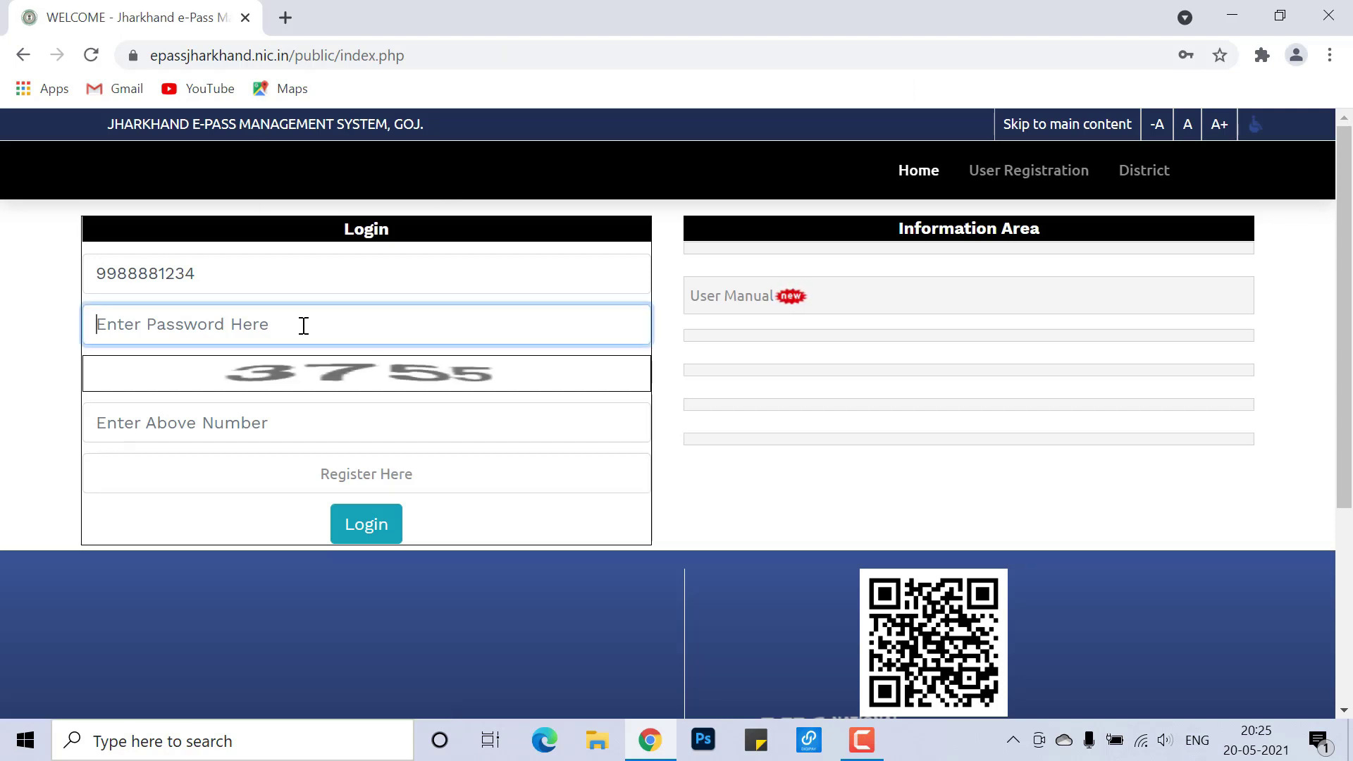
key("ctrl+v")
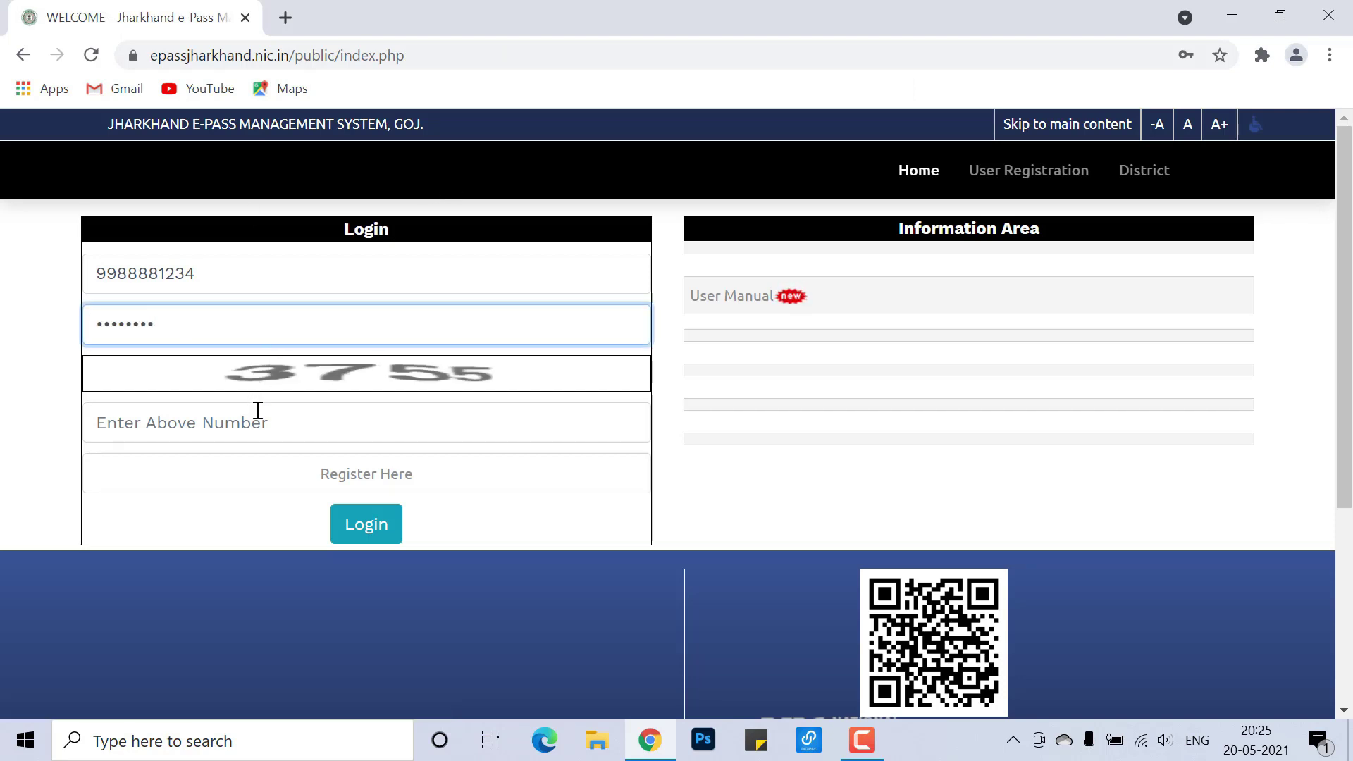
left_click(262, 421)
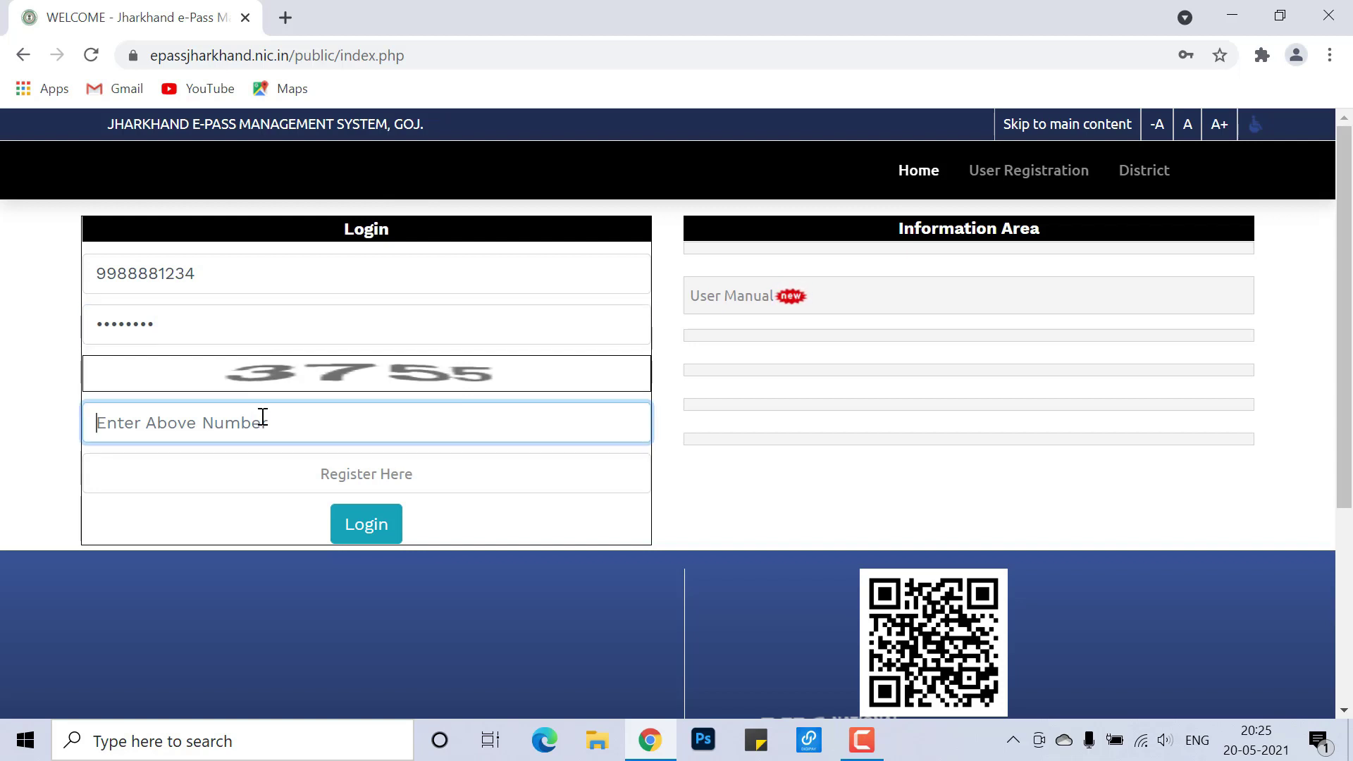
type("37")
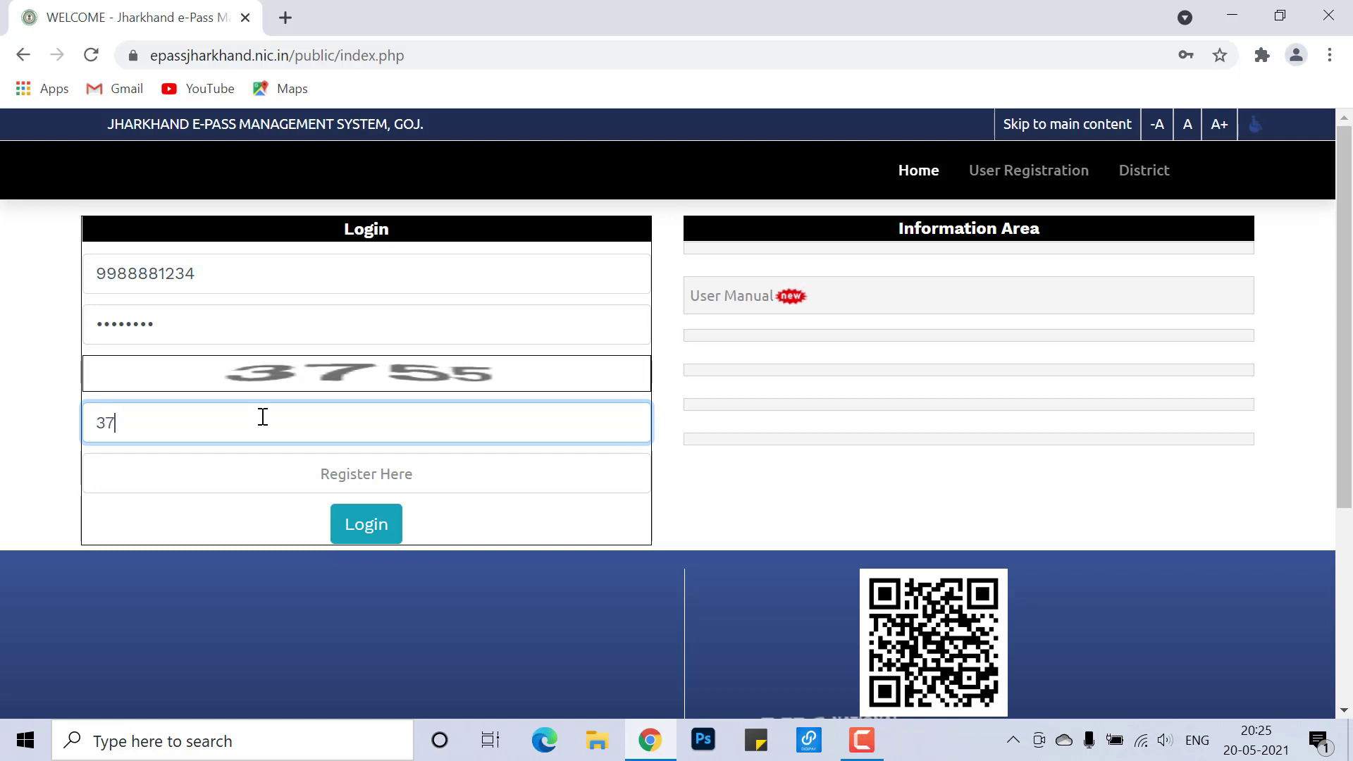
type("55")
- Log in and enter the applicant's name, birth year 2000 and Male gender
left_click(360, 526)
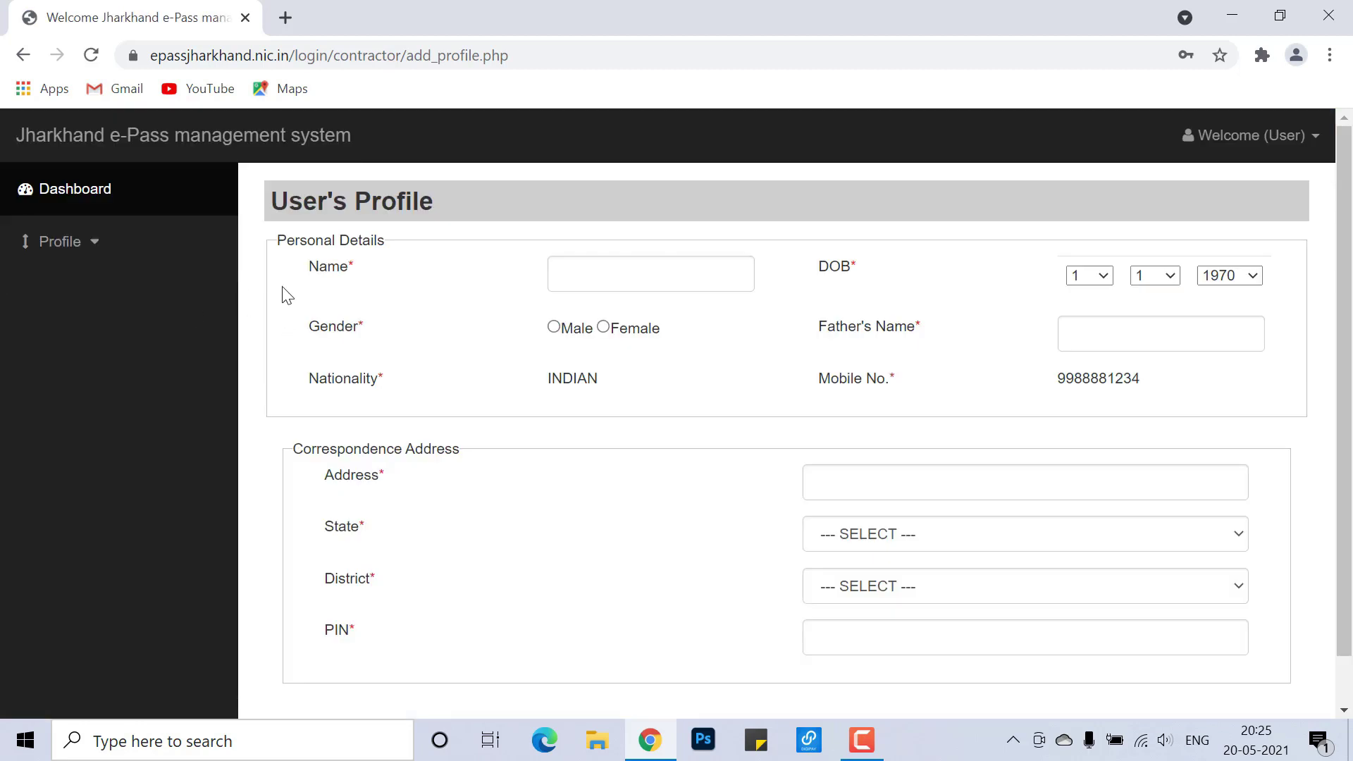
left_click(619, 274)
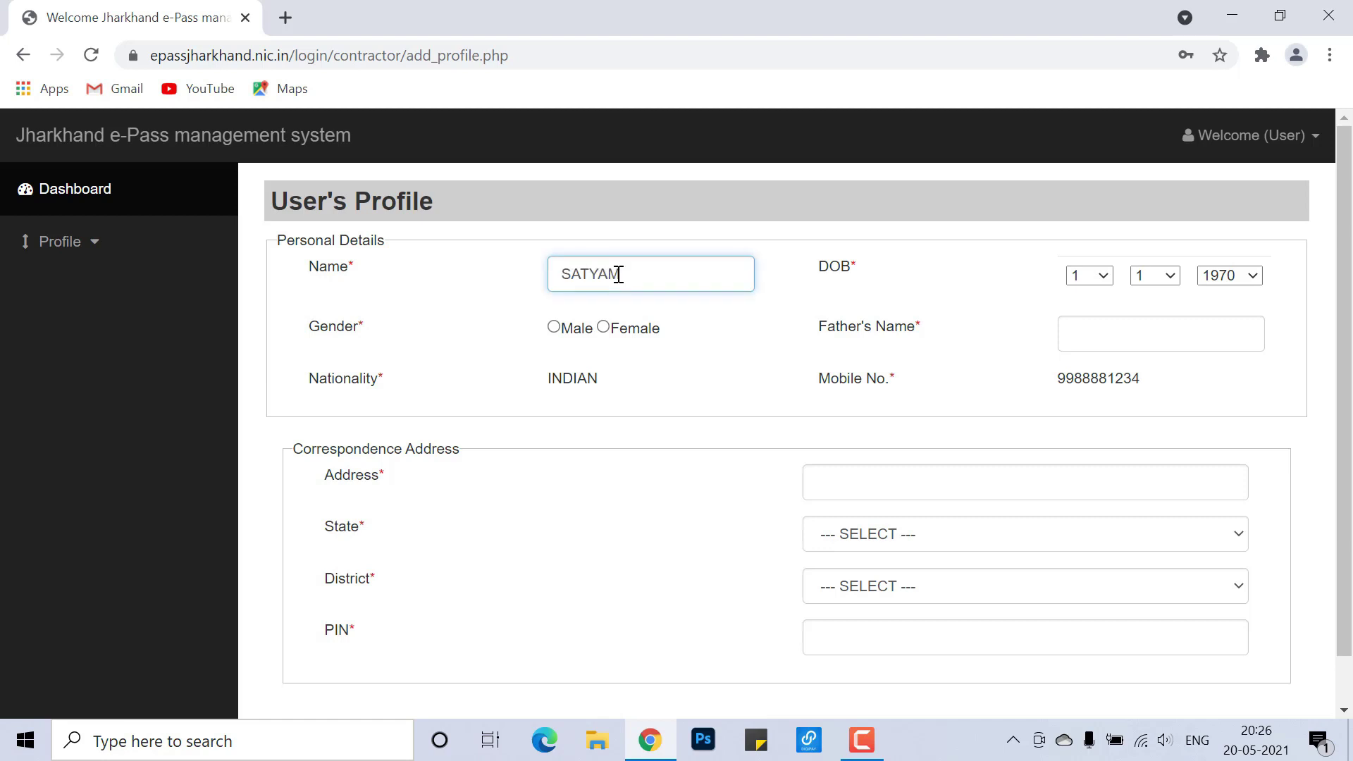
left_click(1226, 275)
scroll(1230, 422, "down", 12)
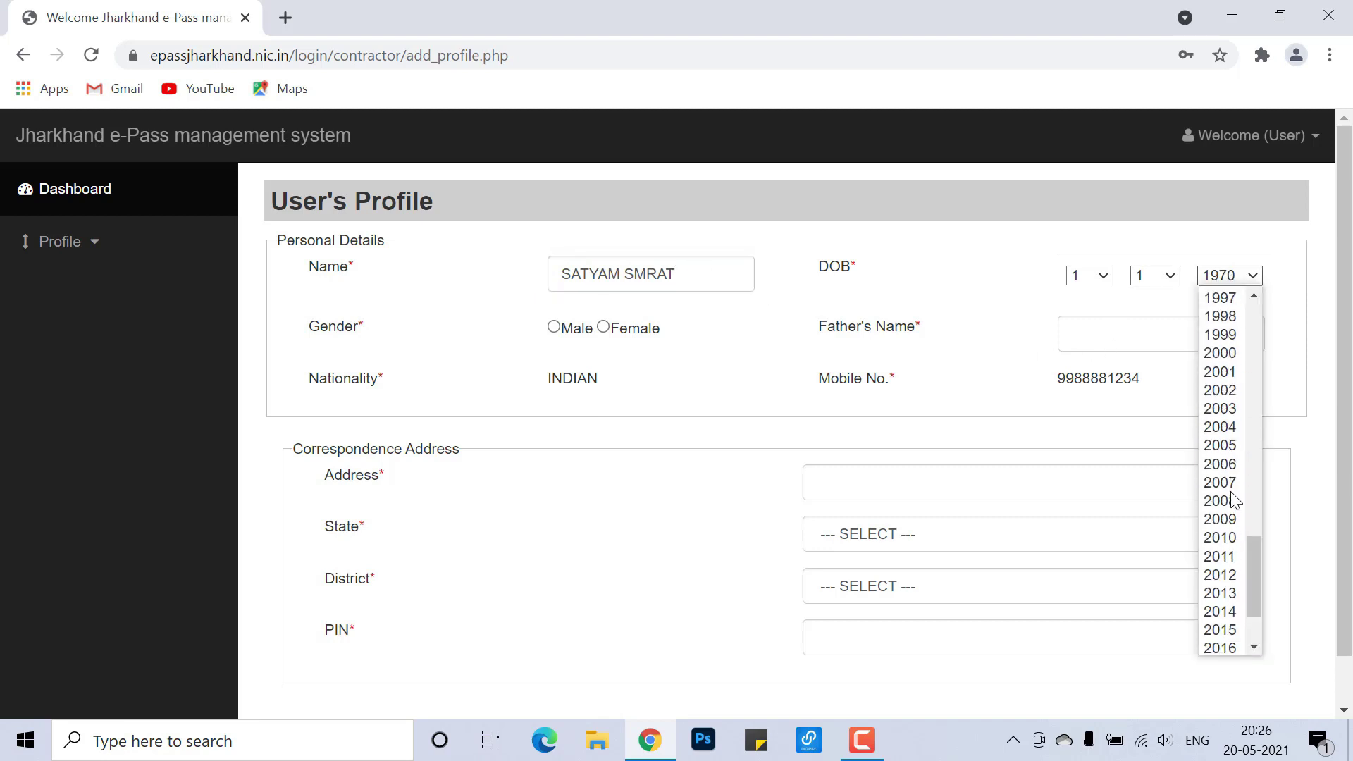
left_click(1220, 353)
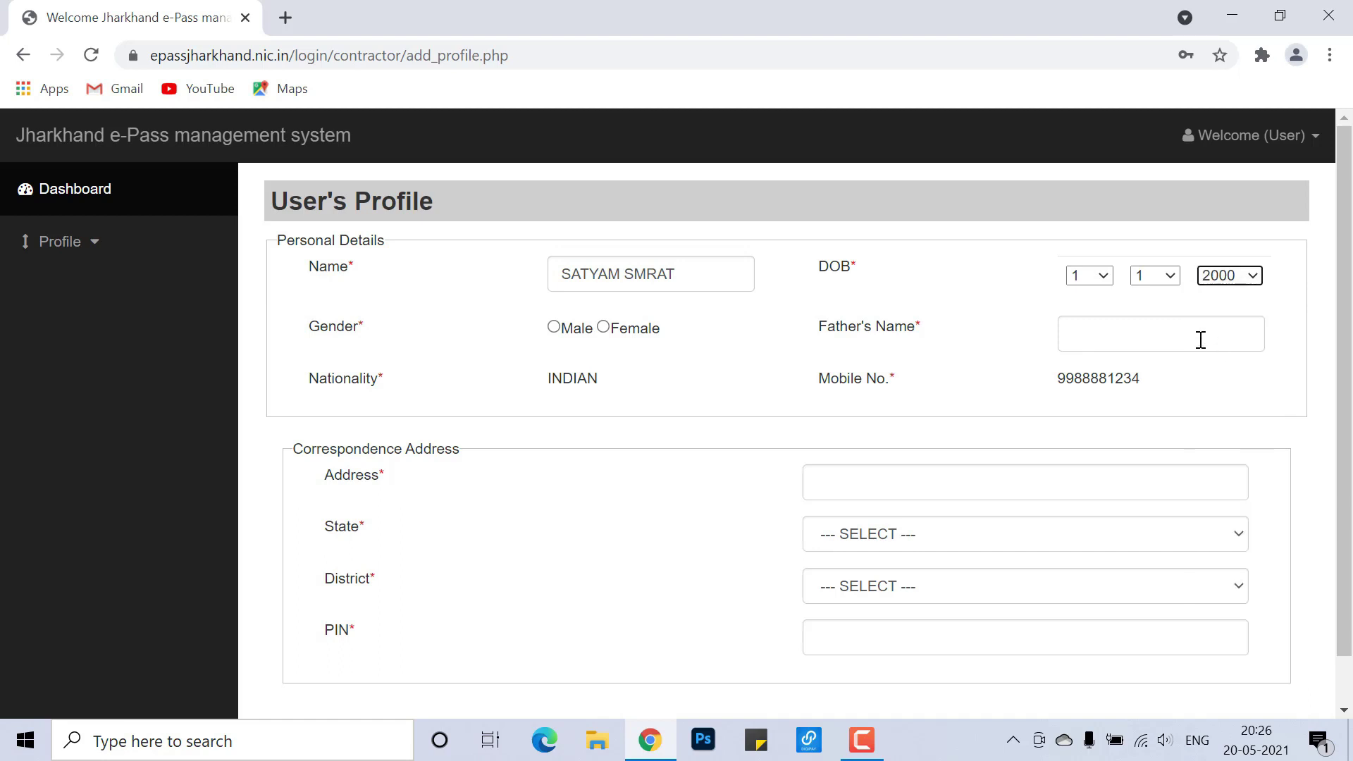
left_click(553, 327)
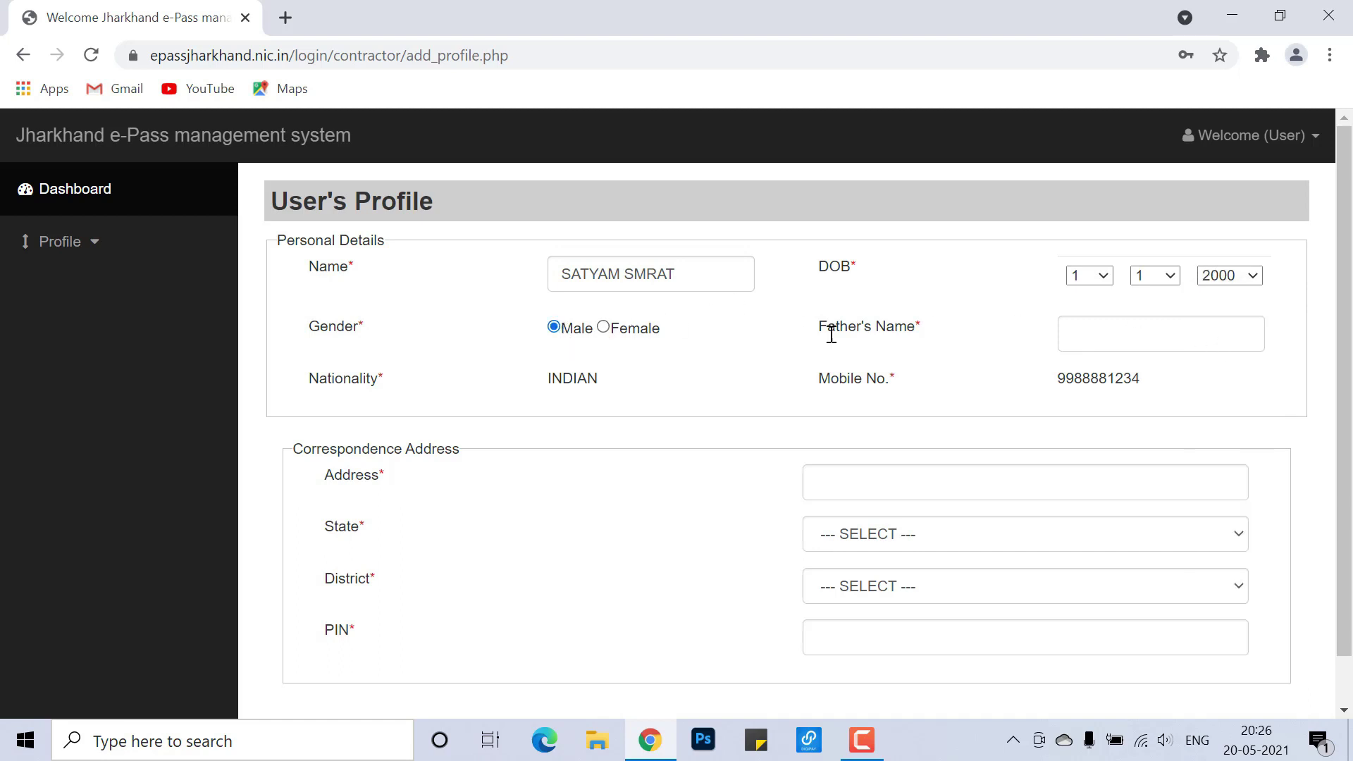
- Enter the father's name, with a space separating its initials
left_click(1128, 338)
type("CK SMRAT")
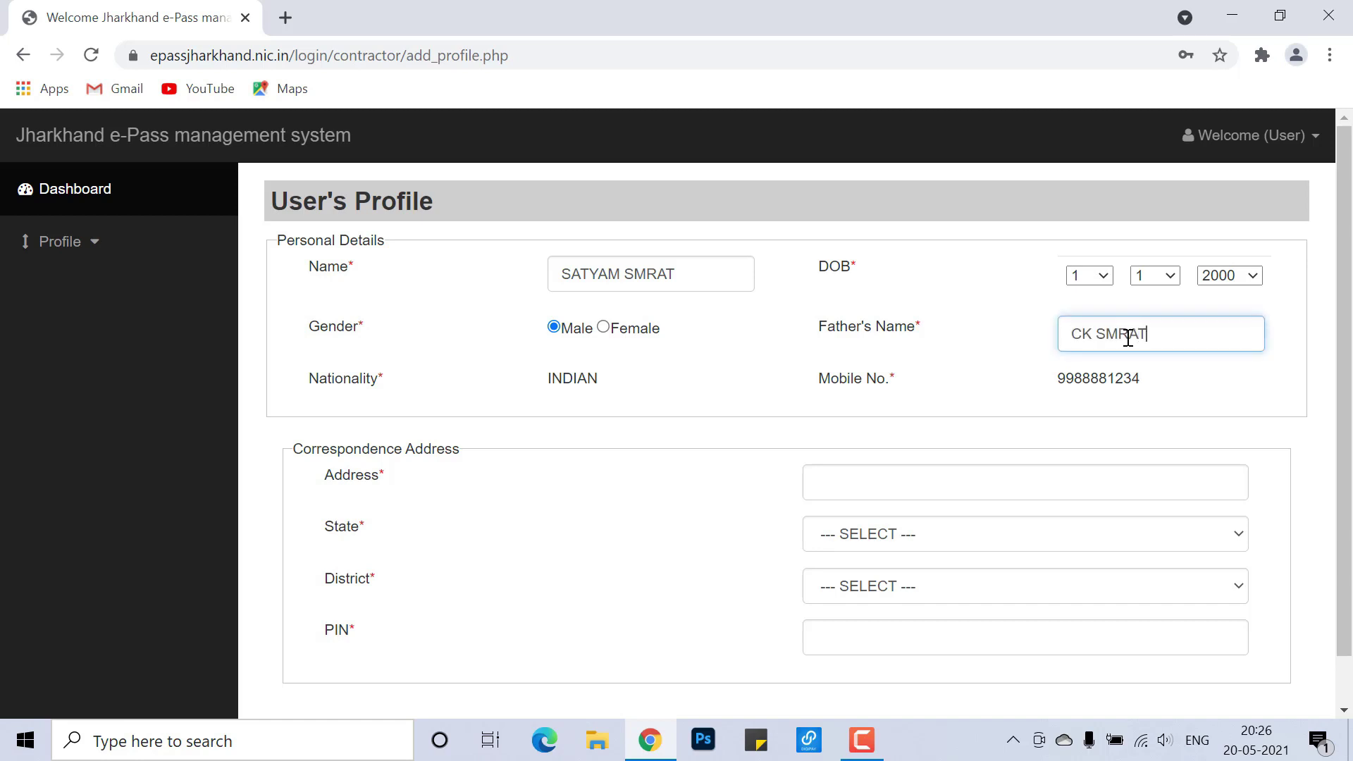
triple_click(993, 377)
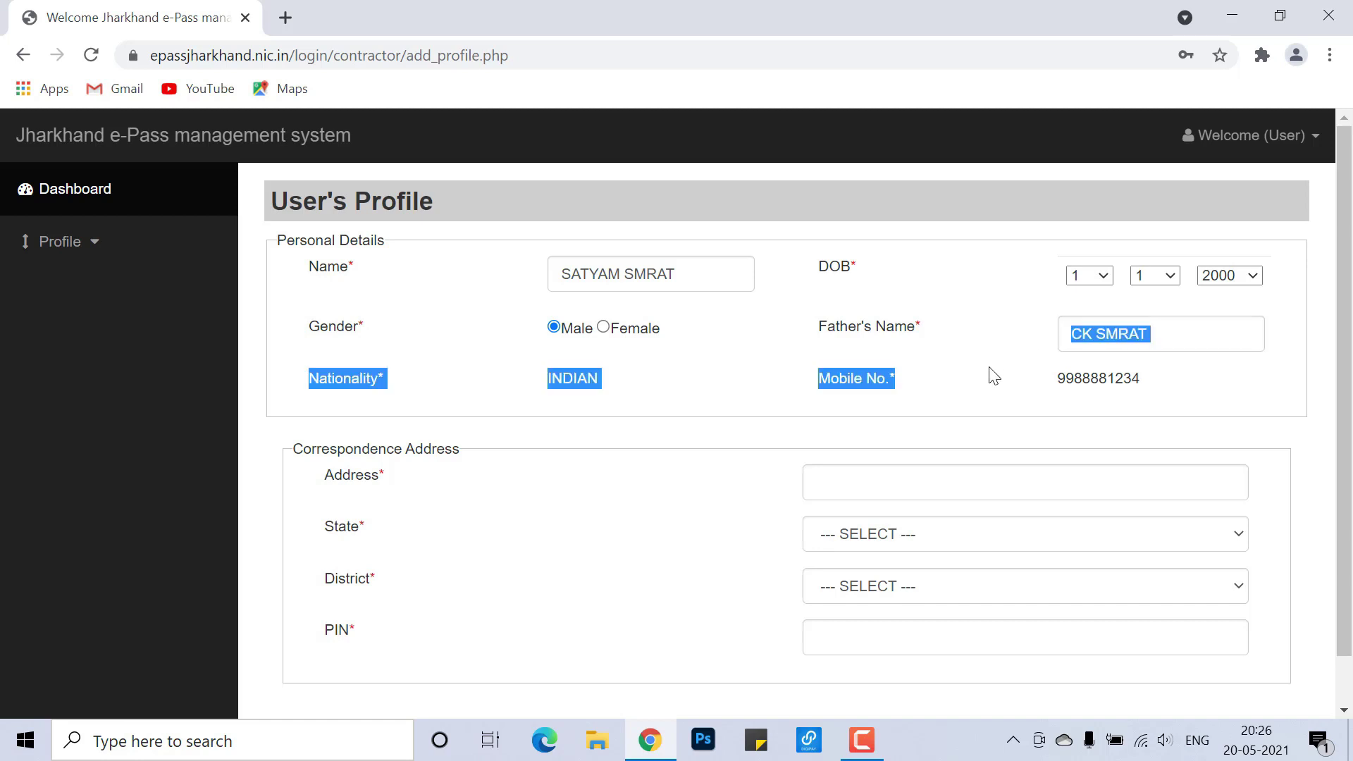
left_click(1078, 336)
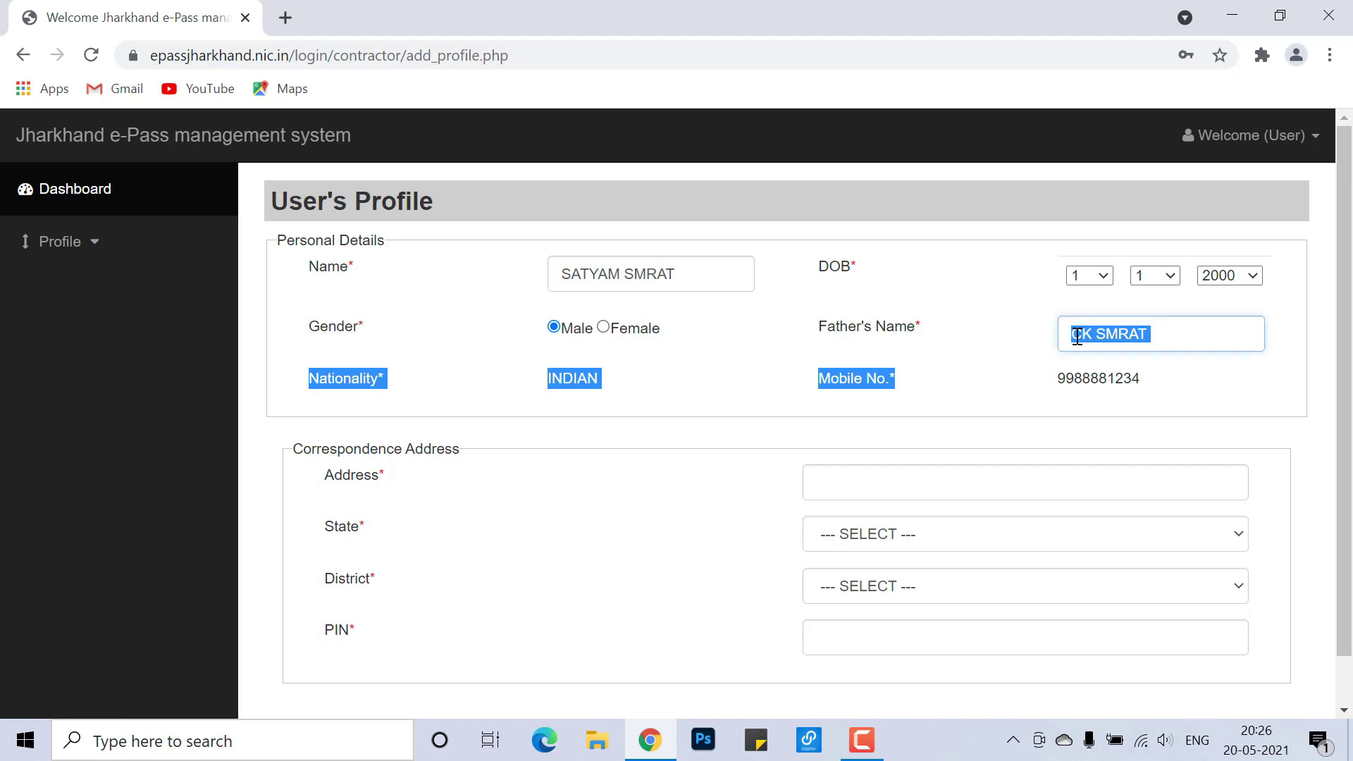
left_click(1082, 336)
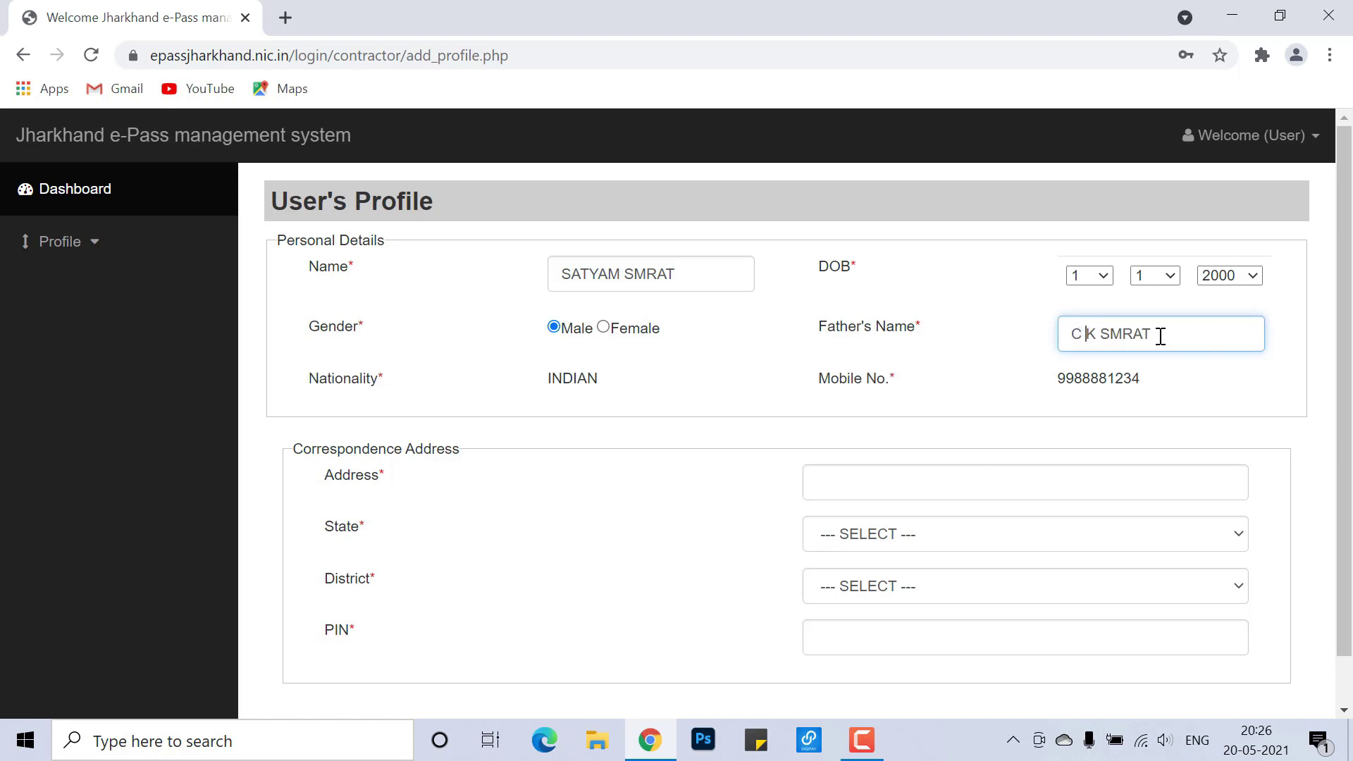
scroll(614, 380, "down", 1)
- Enter the correspondence street address and choose JHARKHAND state and RANCHI district
left_click(870, 430)
type("RAT")
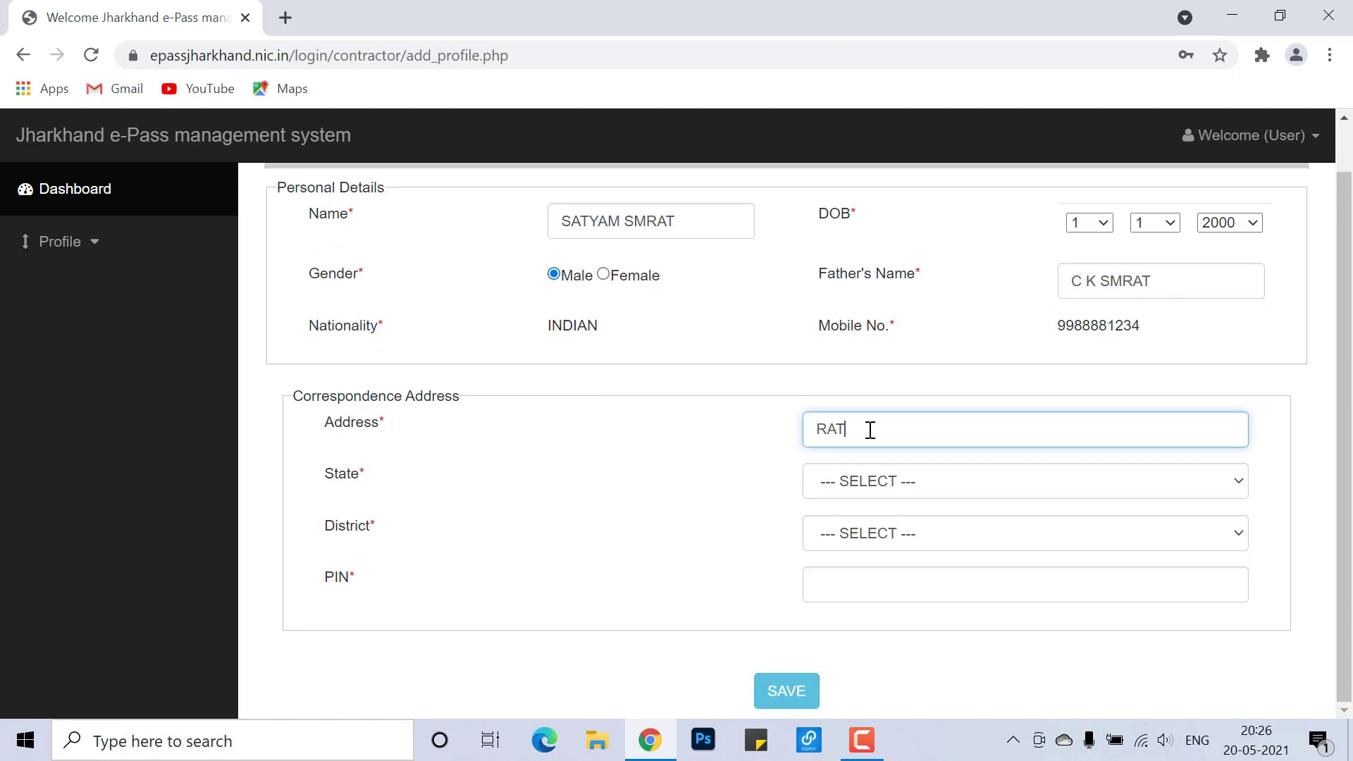
type("U ROAD")
left_click(877, 481)
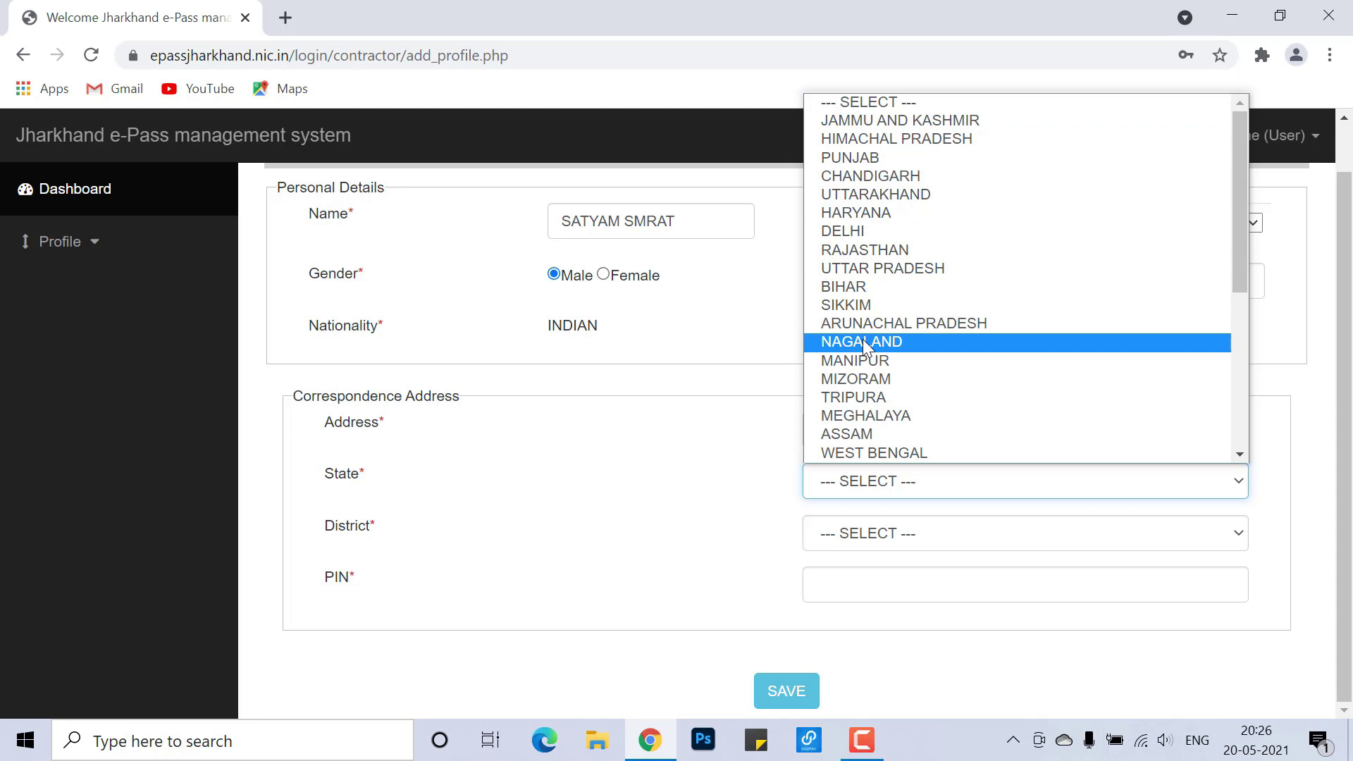
scroll(863, 340, "down", 3)
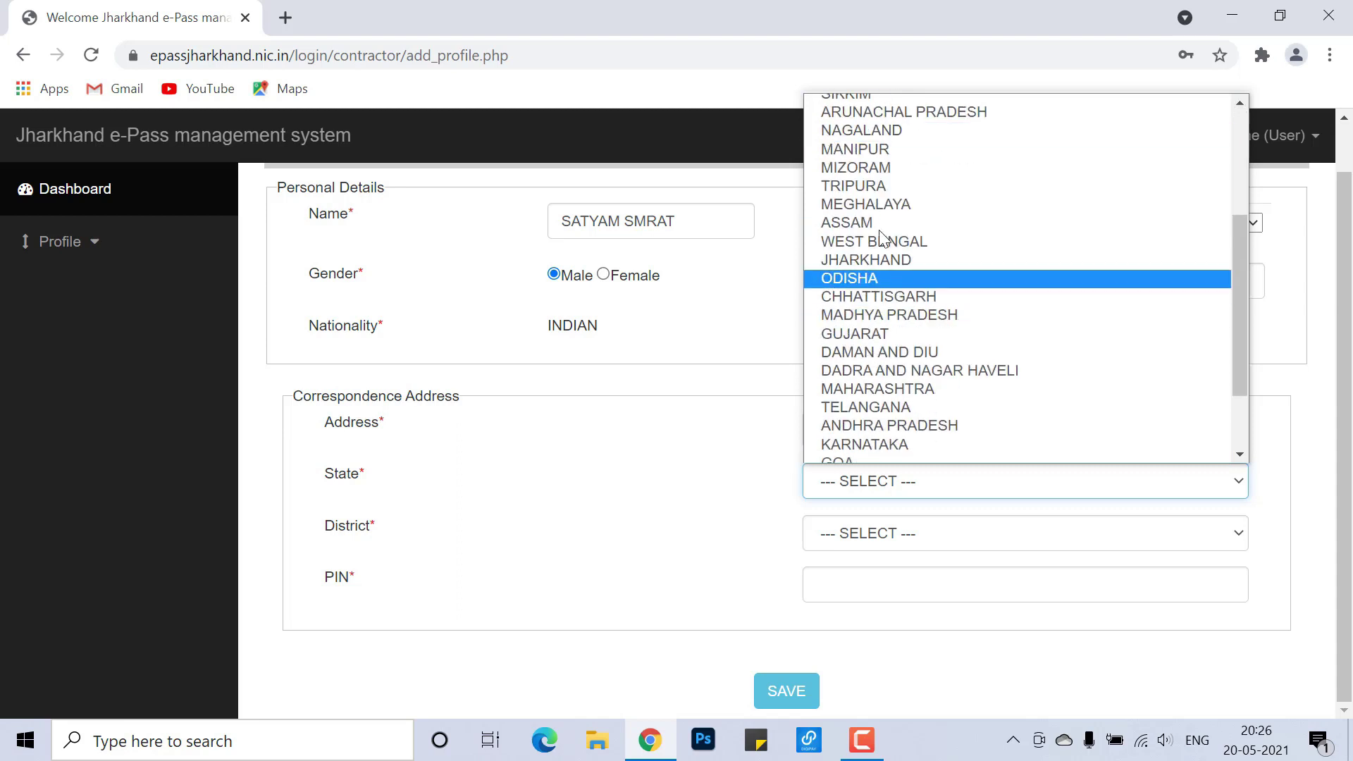
left_click(882, 258)
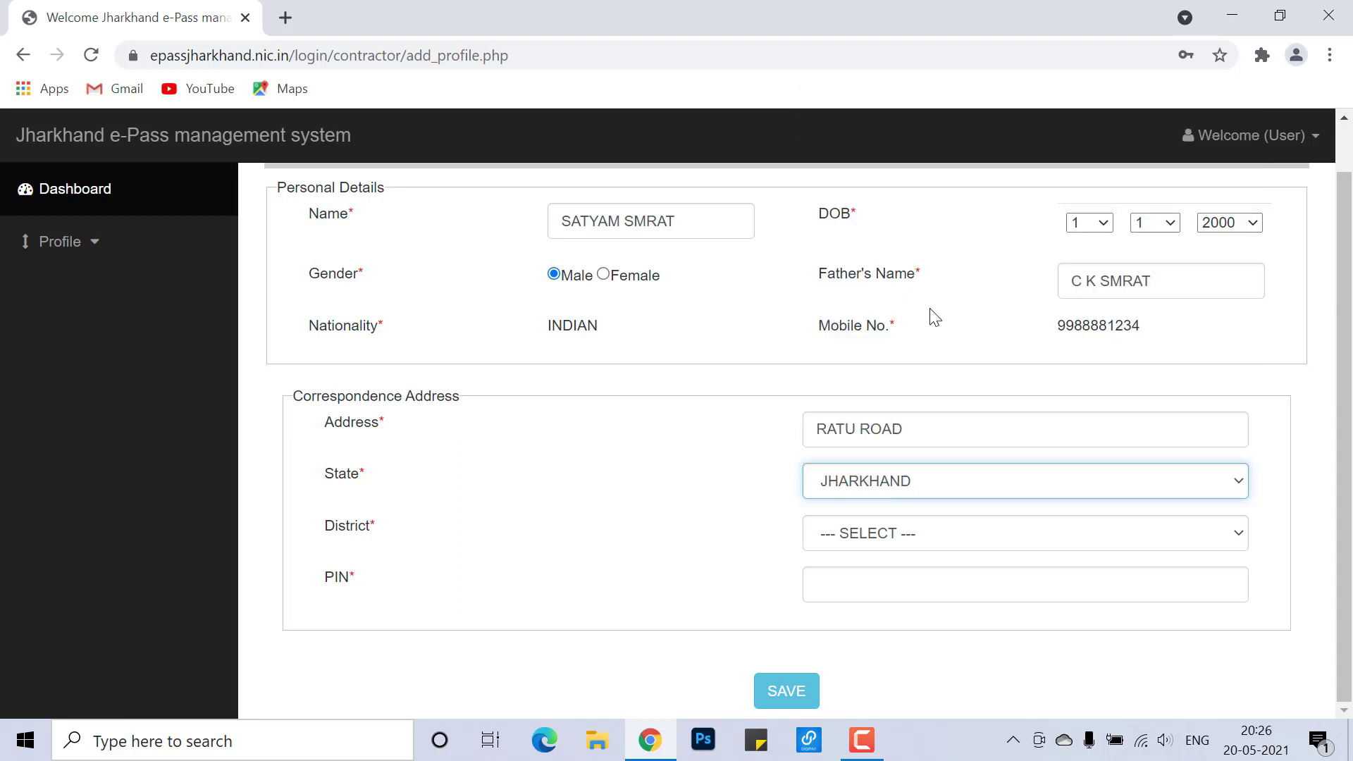
left_click(936, 535)
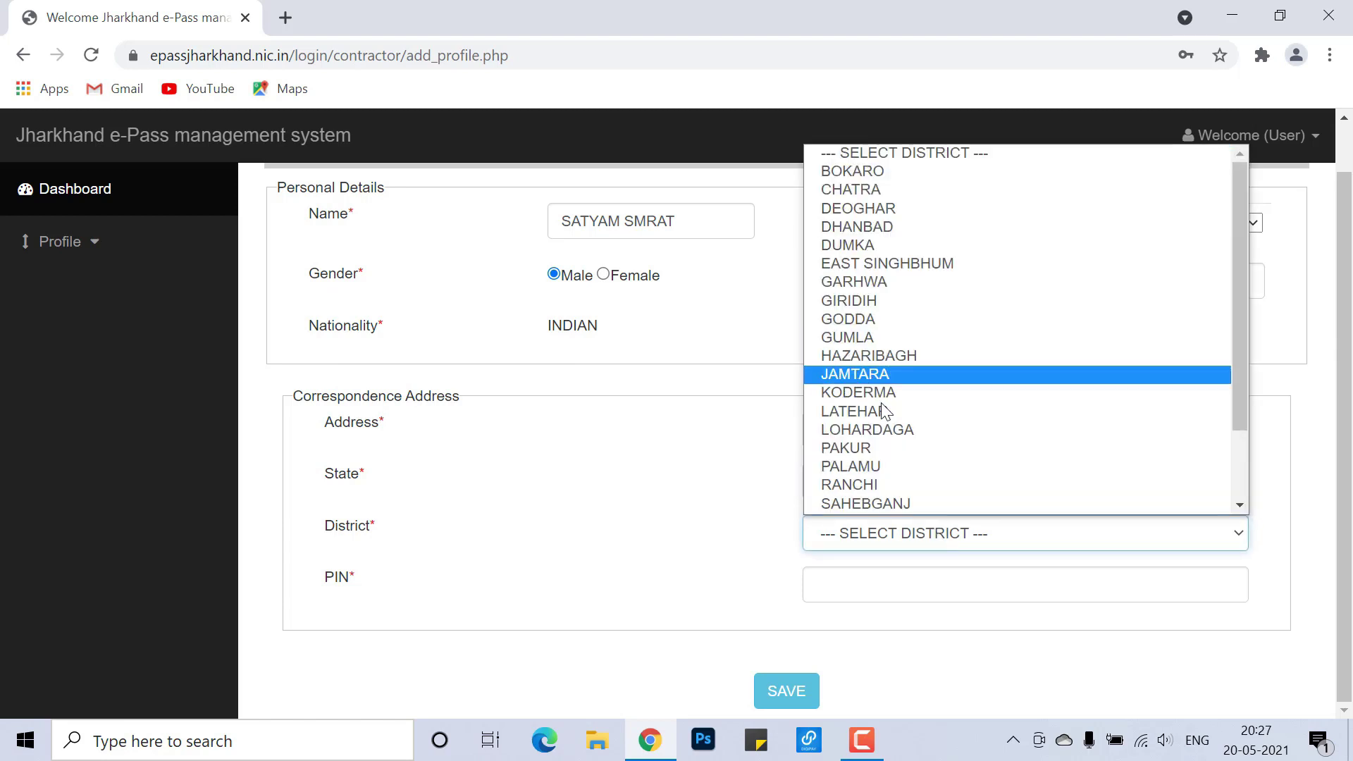
left_click(872, 485)
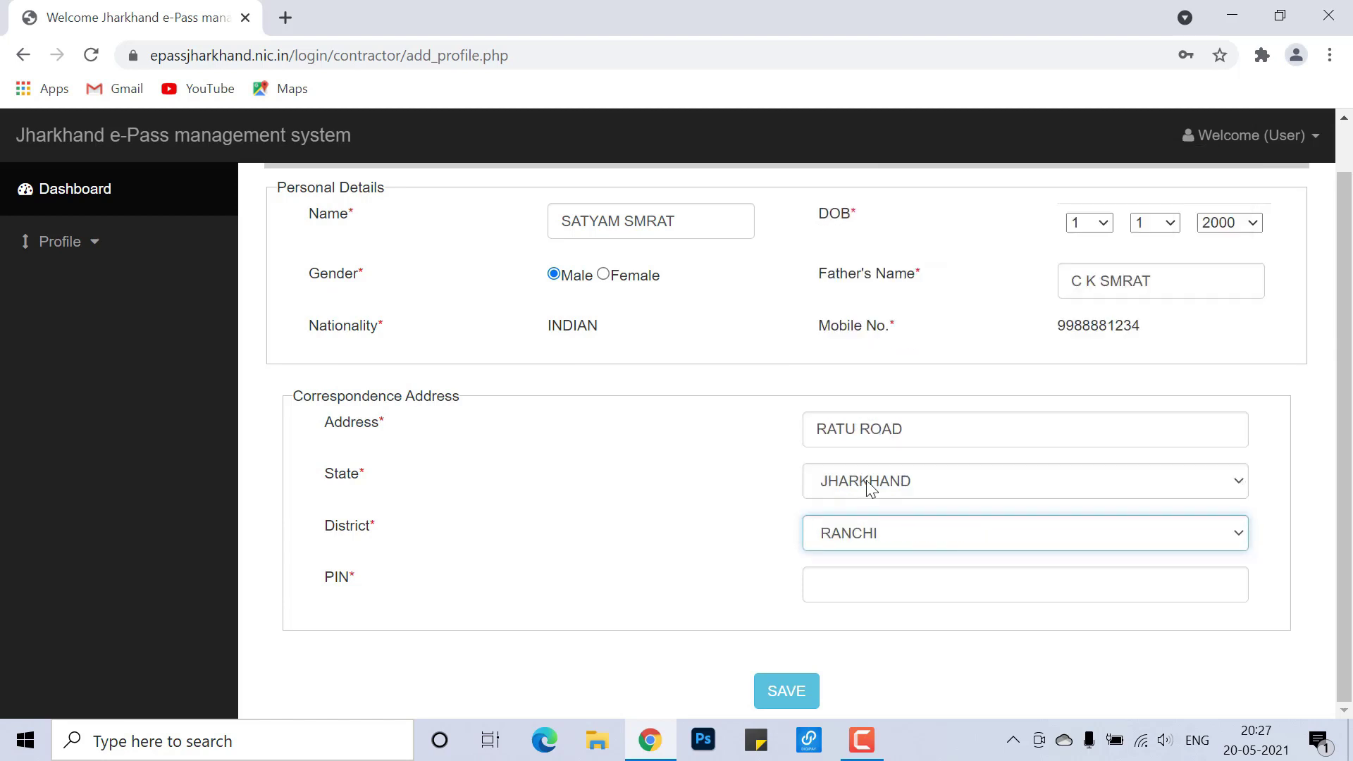
- Enter the PIN code and save the profile
left_click(895, 586)
type("878787")
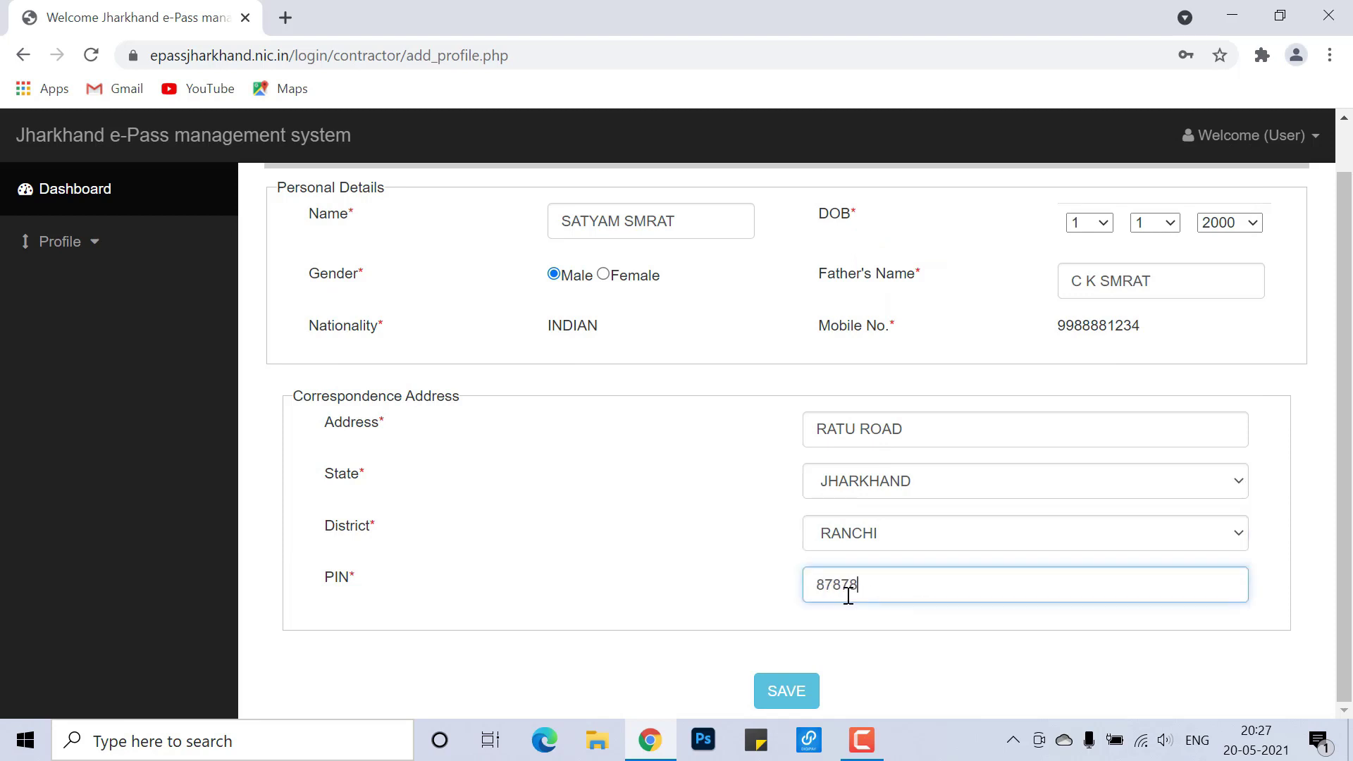
left_click(726, 558)
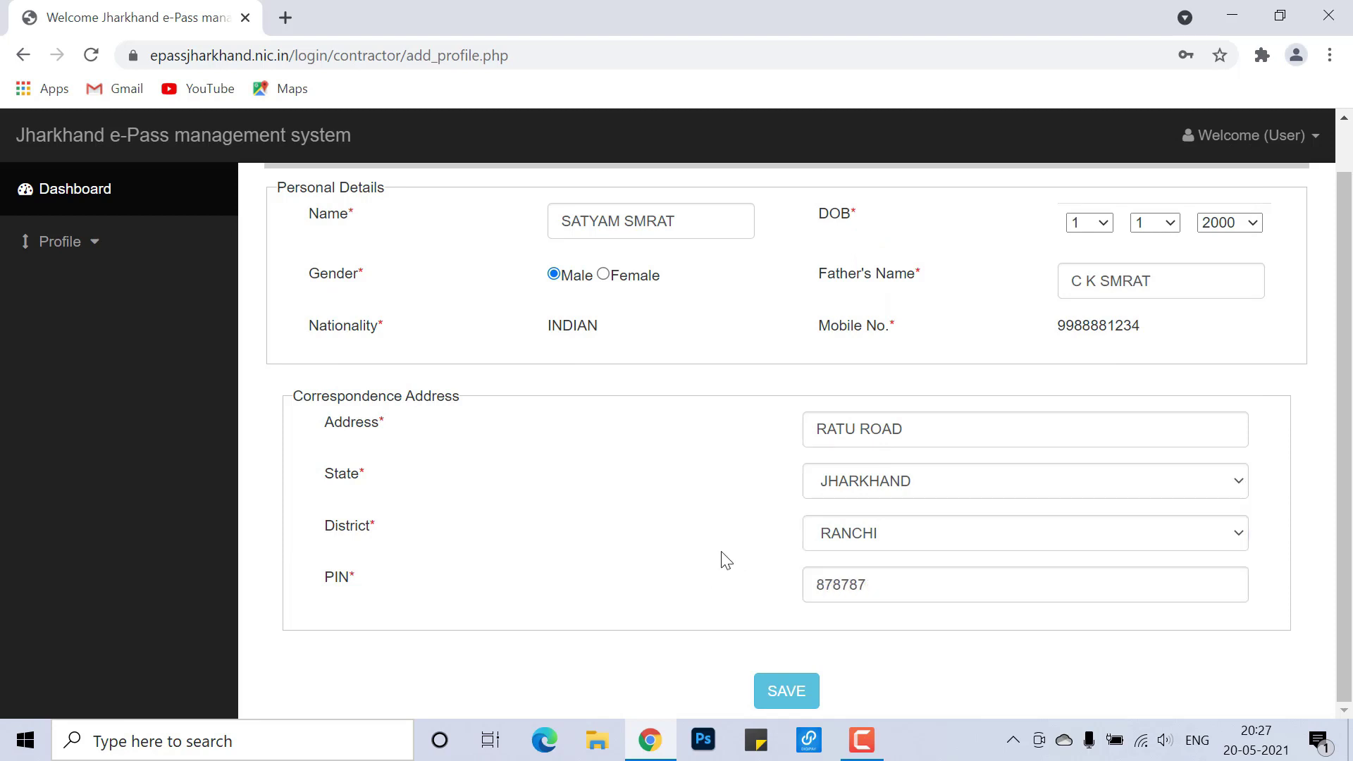
left_click(787, 687)
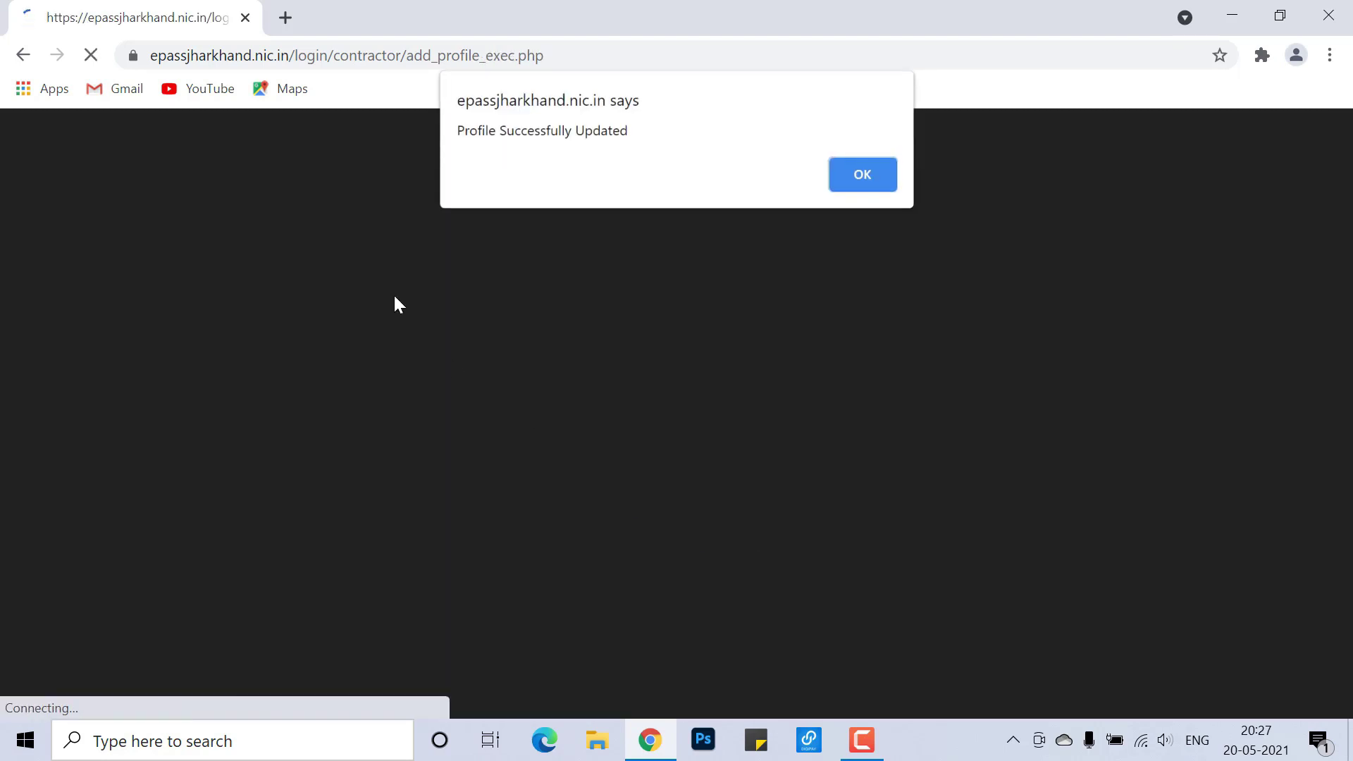
- Dismiss the profile-updated alert and open the pending Documents section's ID Type list
left_click(844, 176)
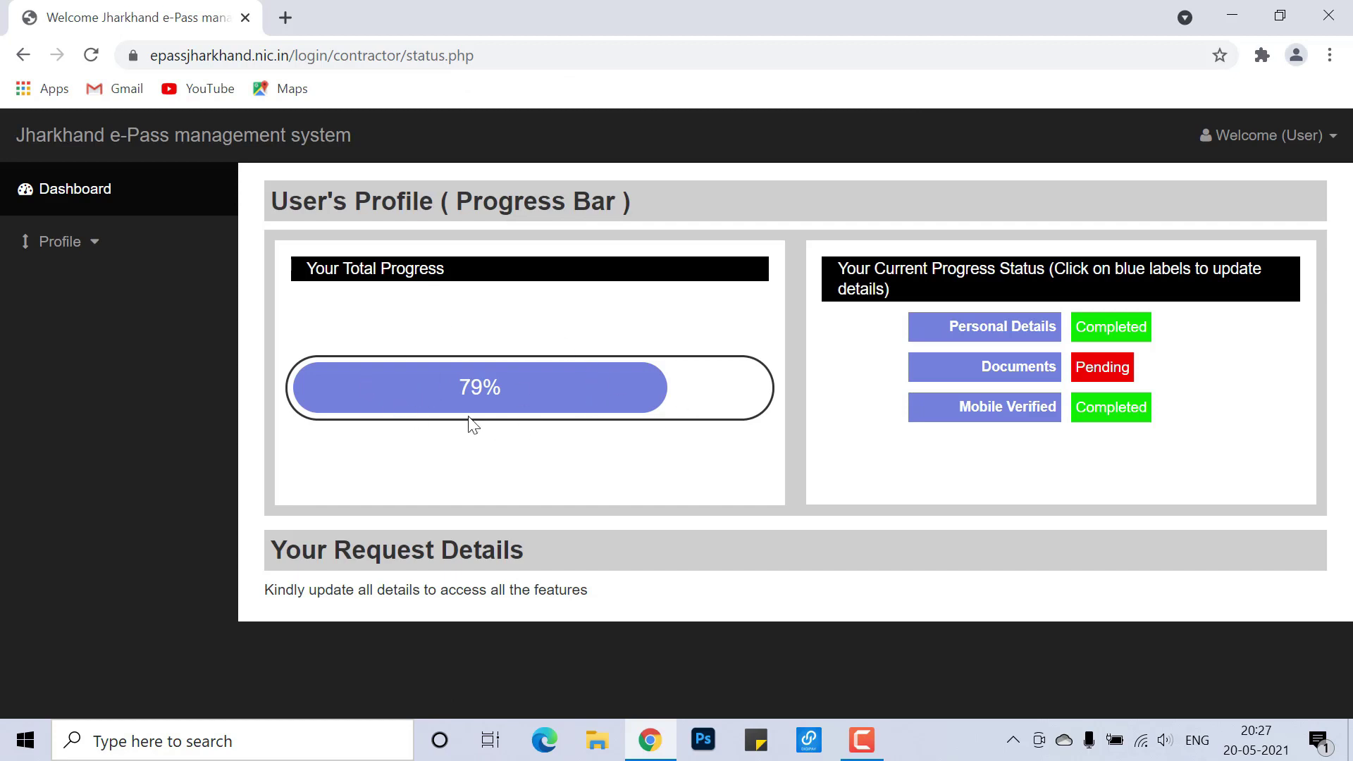
left_click(1011, 372)
left_click(611, 279)
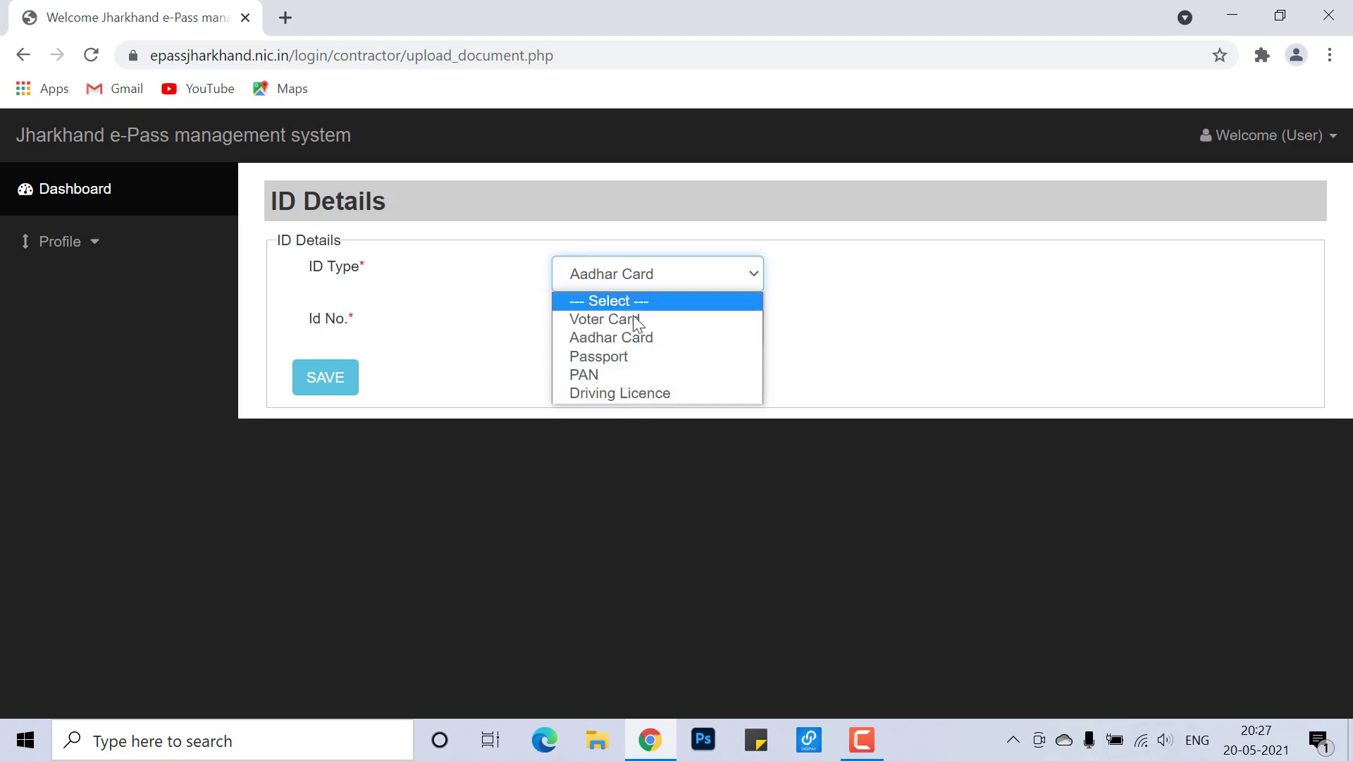
- Choose Aadhar Card as ID type, enter the ID number, save, and dismiss the confirmation
left_click(648, 343)
left_click(606, 327)
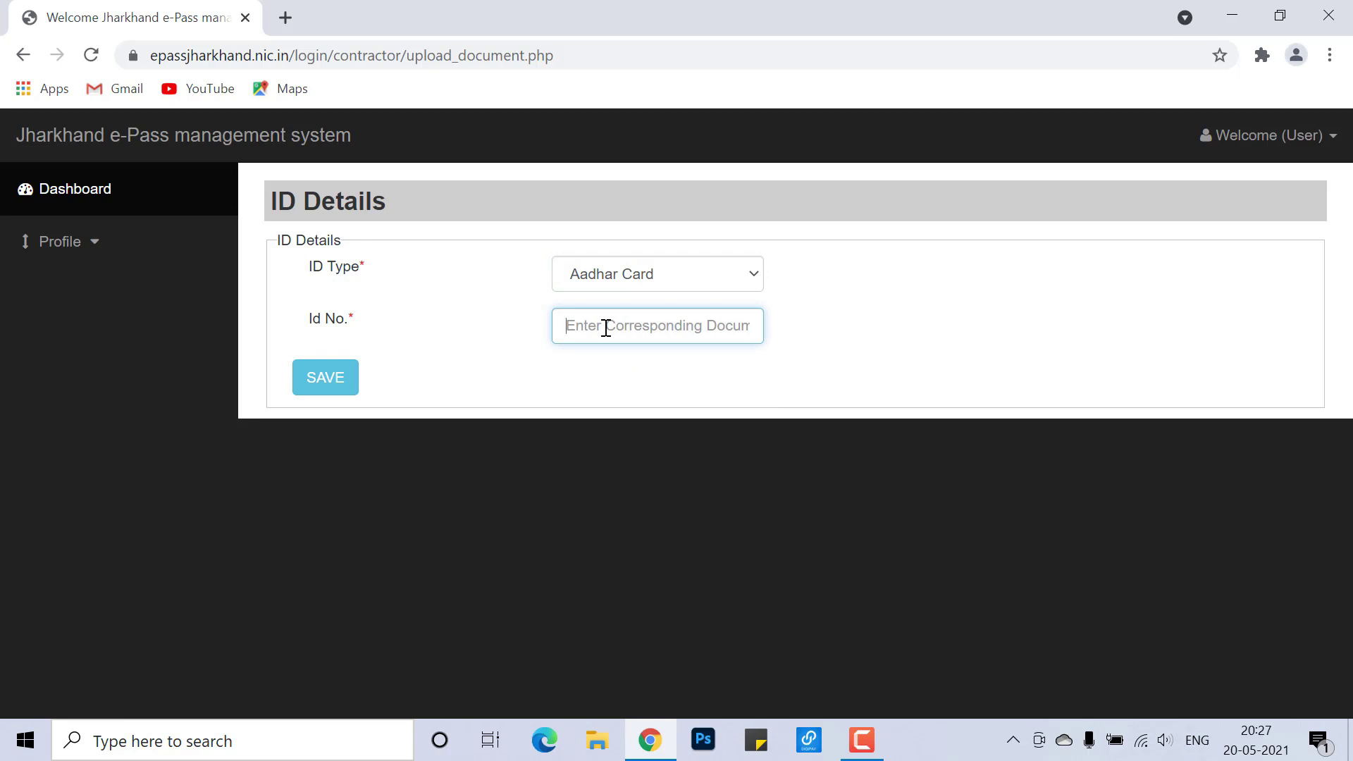
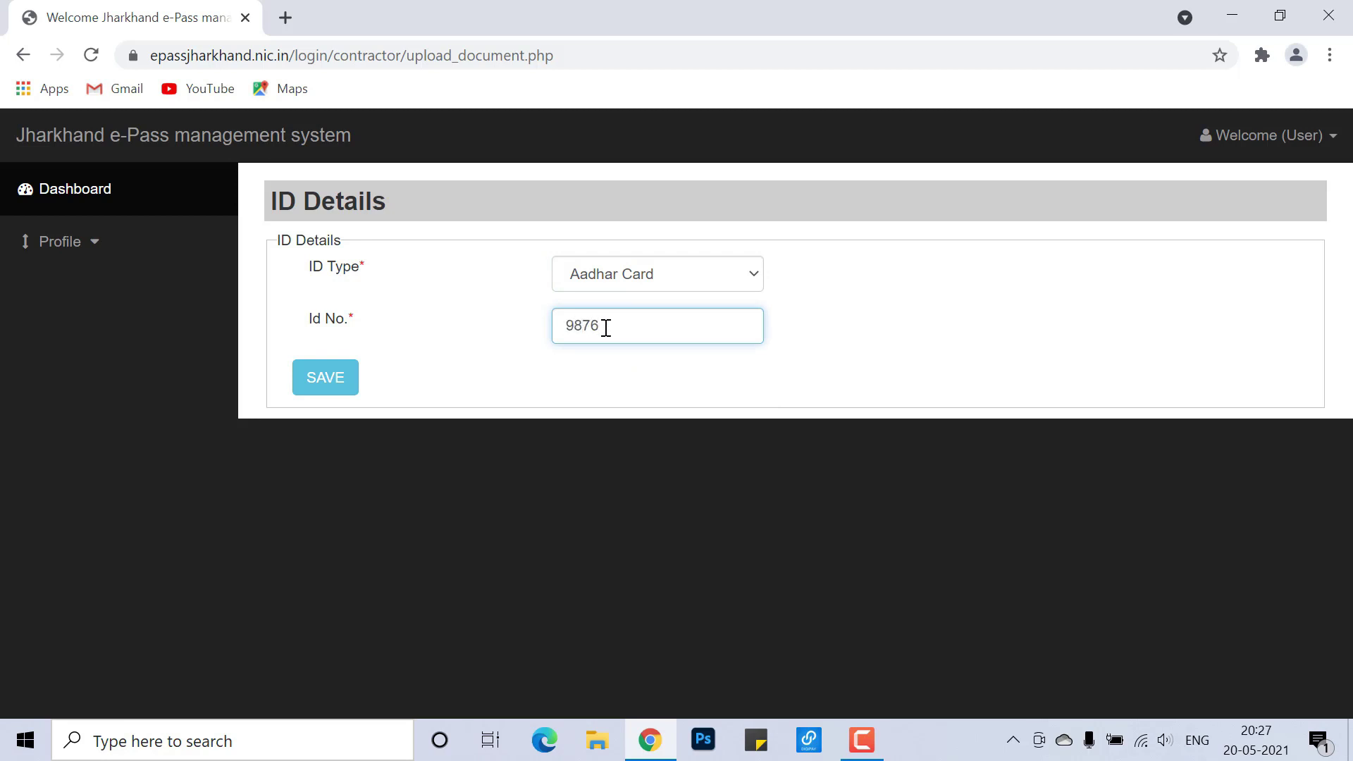
left_click(795, 375)
left_click(328, 385)
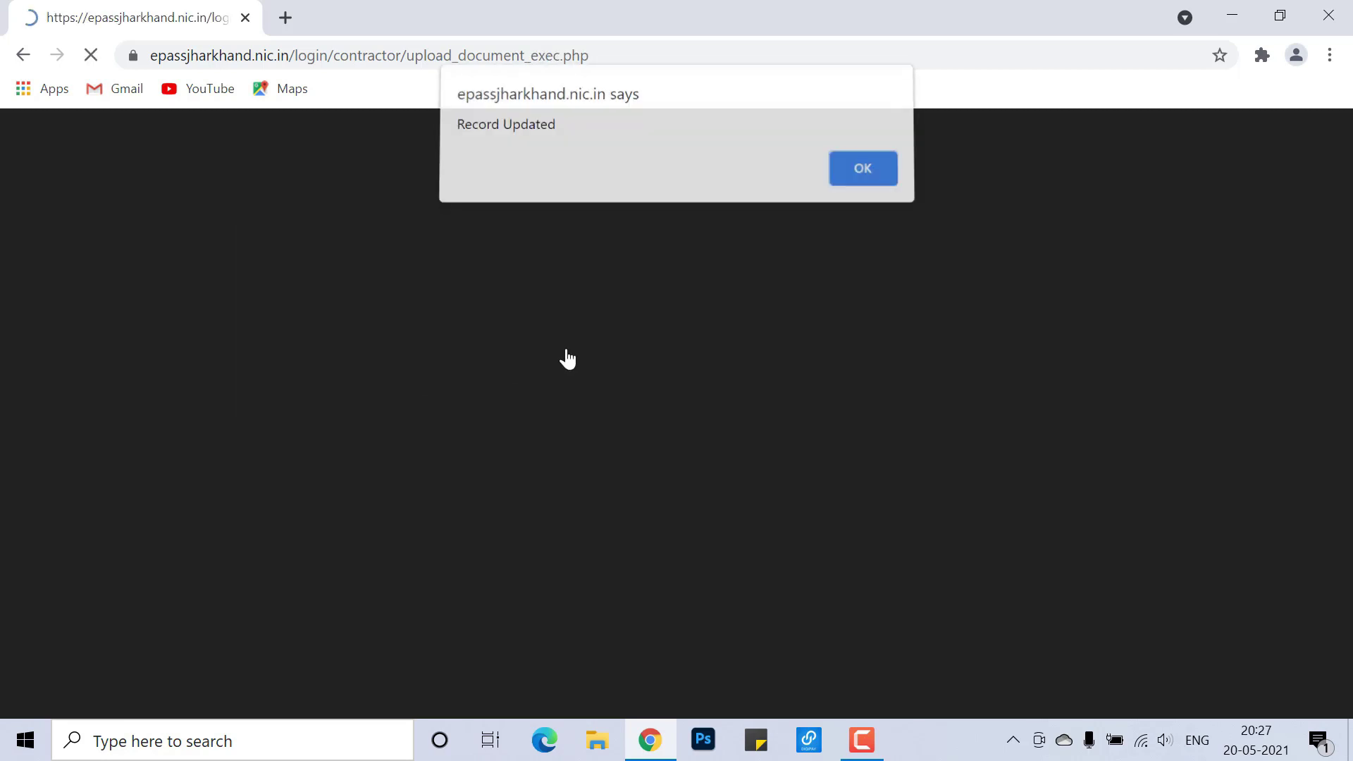
left_click(878, 176)
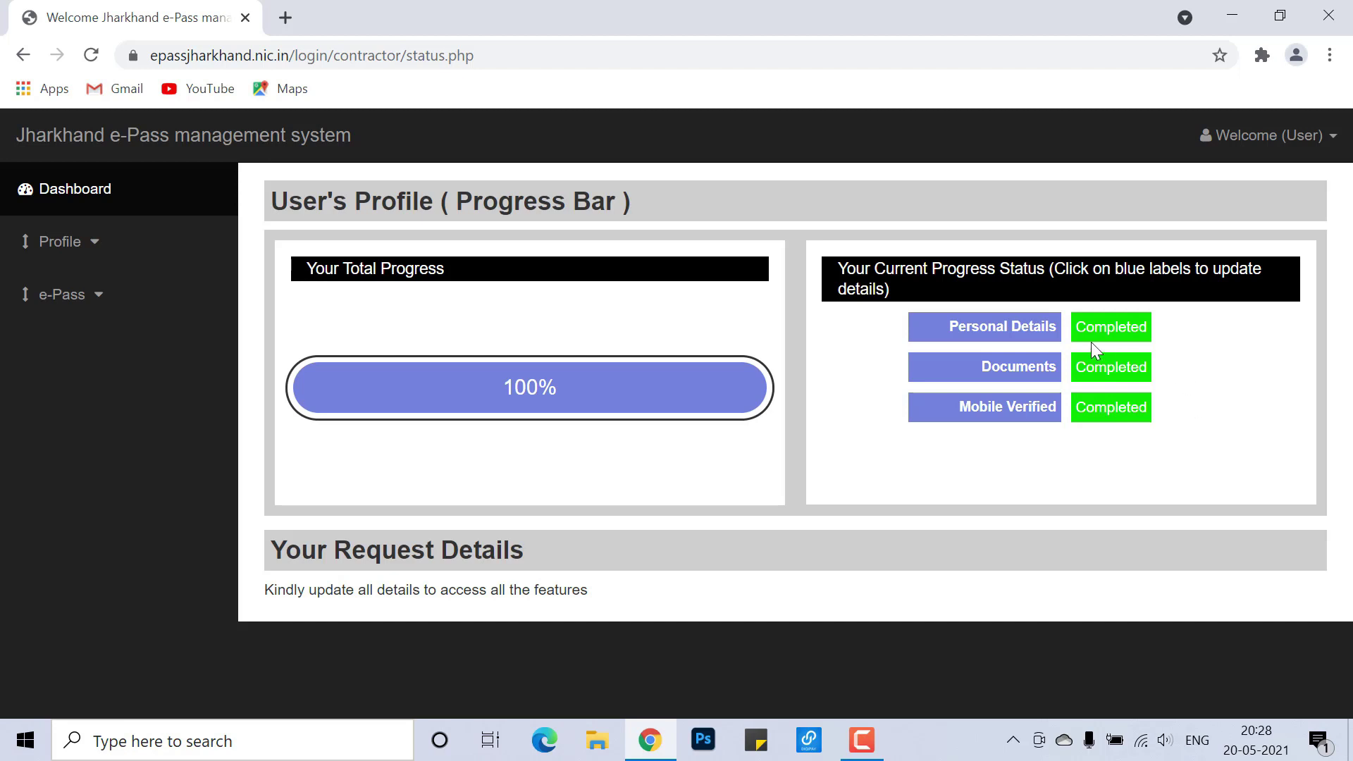
- Apply for an e-Pass with approving district RANCHI and type 'Outside the District but within Jharkhand', then save
left_click(73, 309)
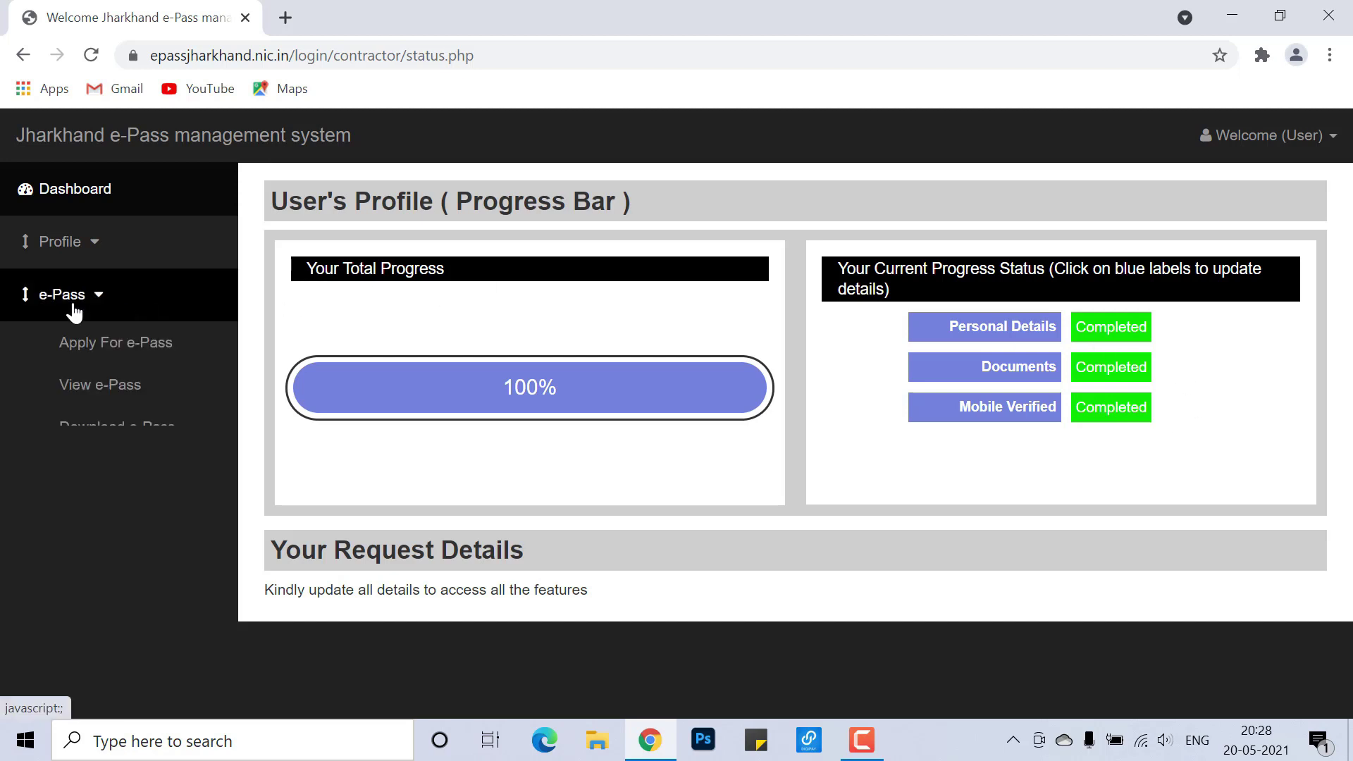
left_click(102, 346)
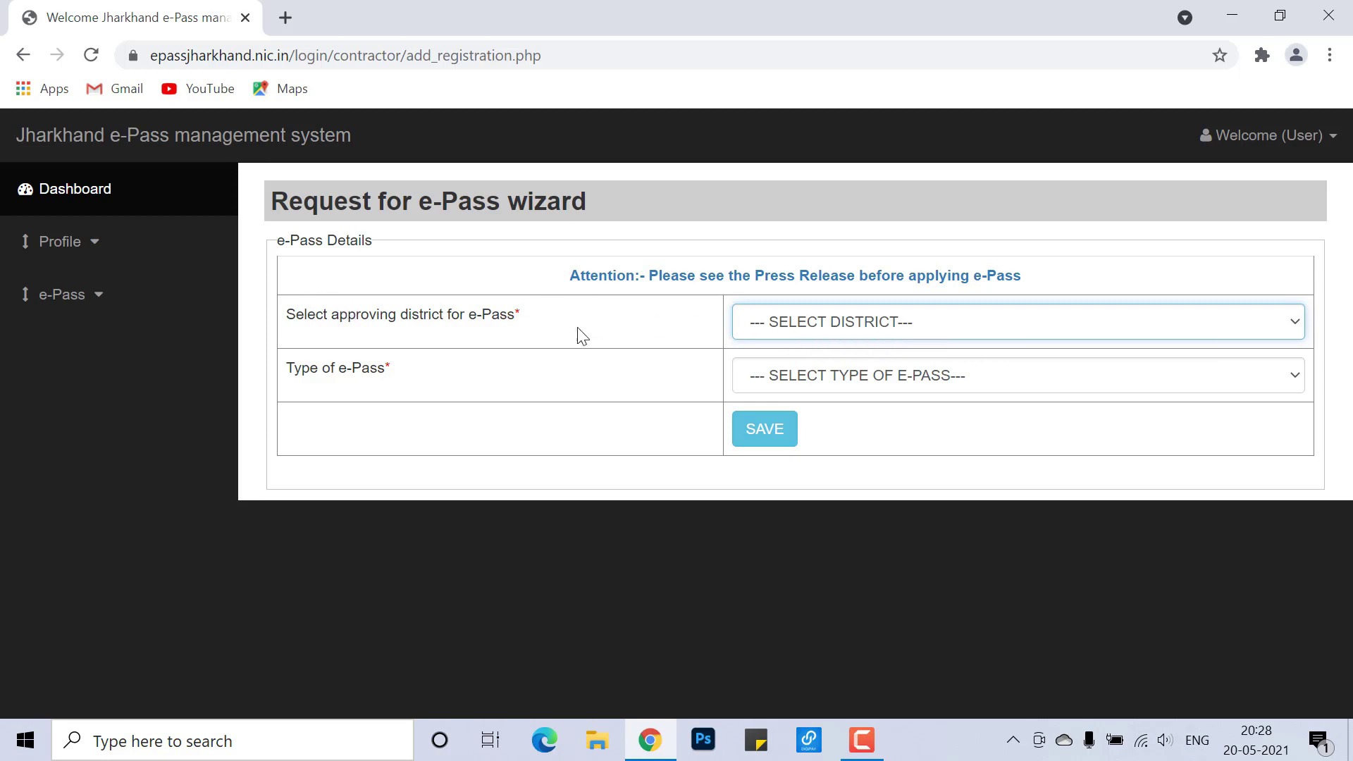
left_click(827, 323)
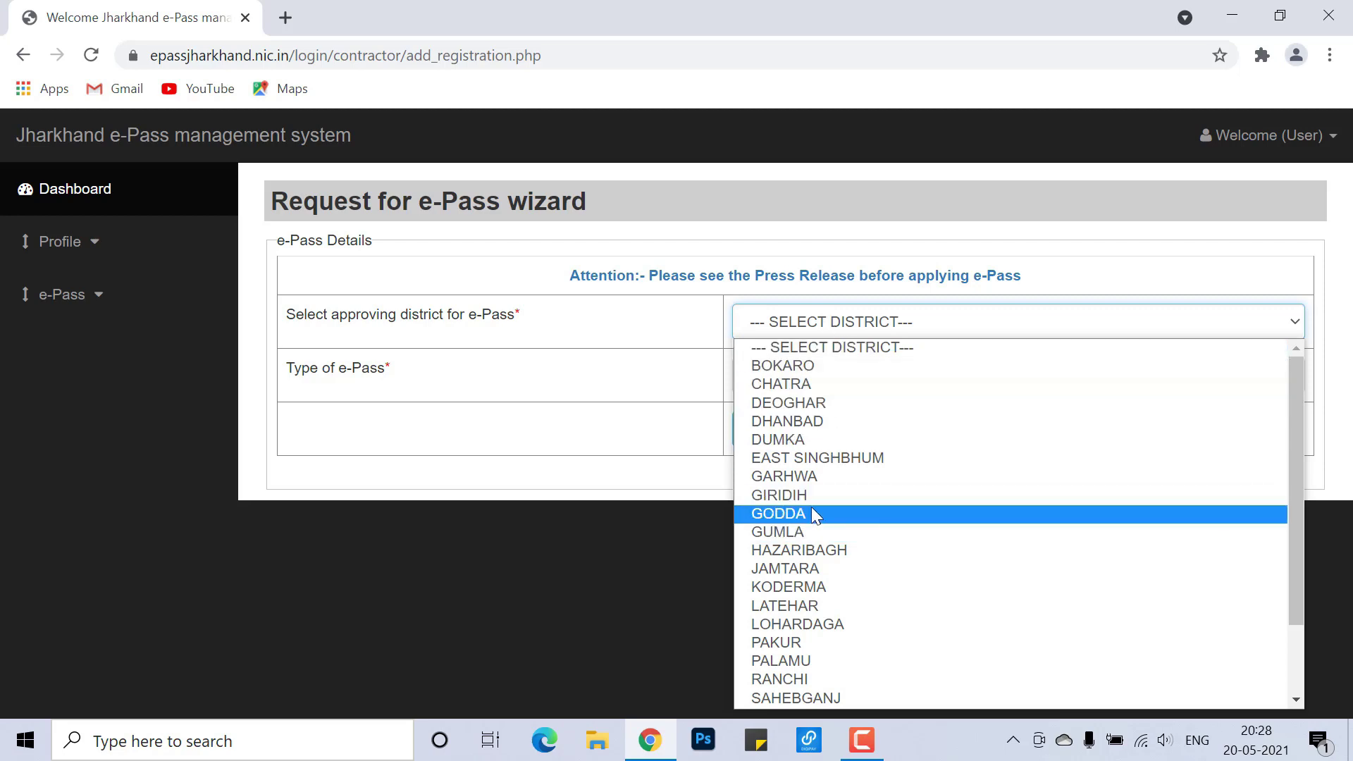
scroll(815, 535, "down", 2)
left_click(818, 588)
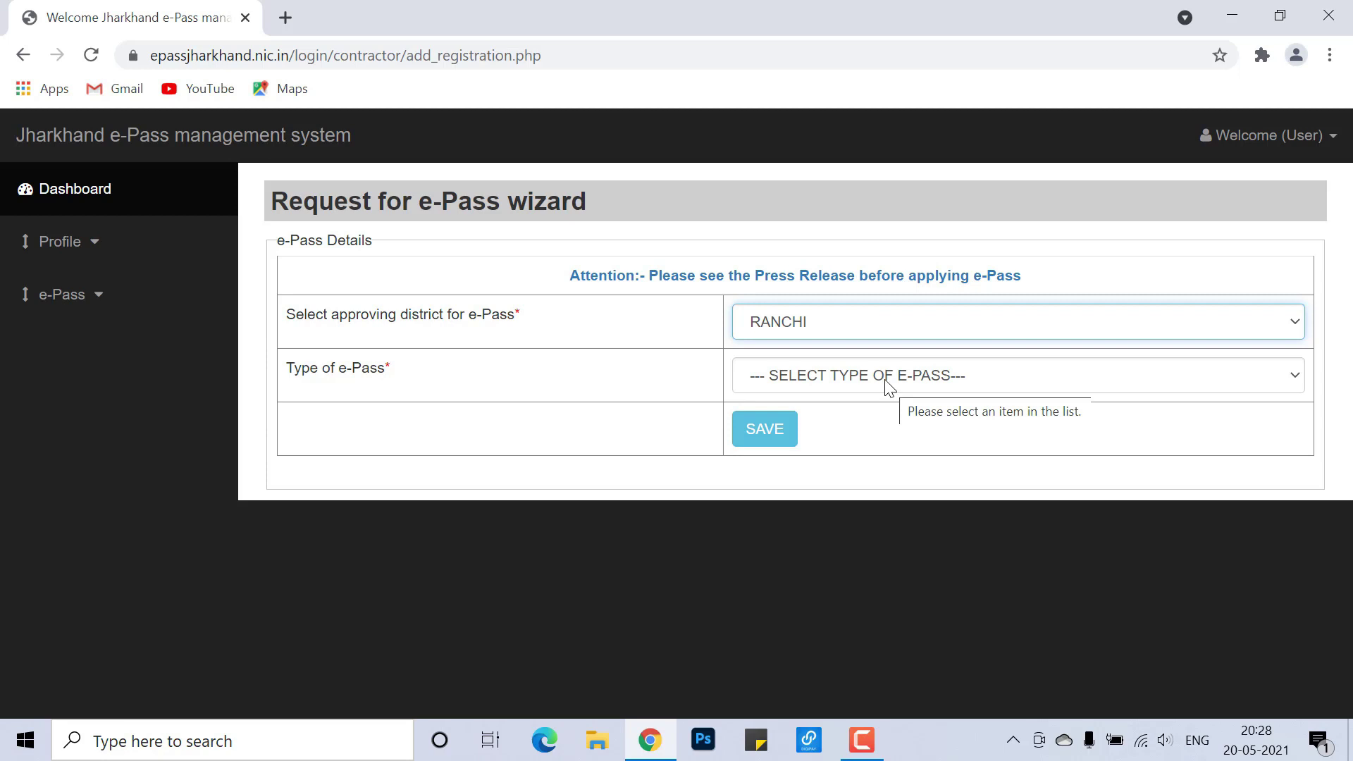
left_click(887, 386)
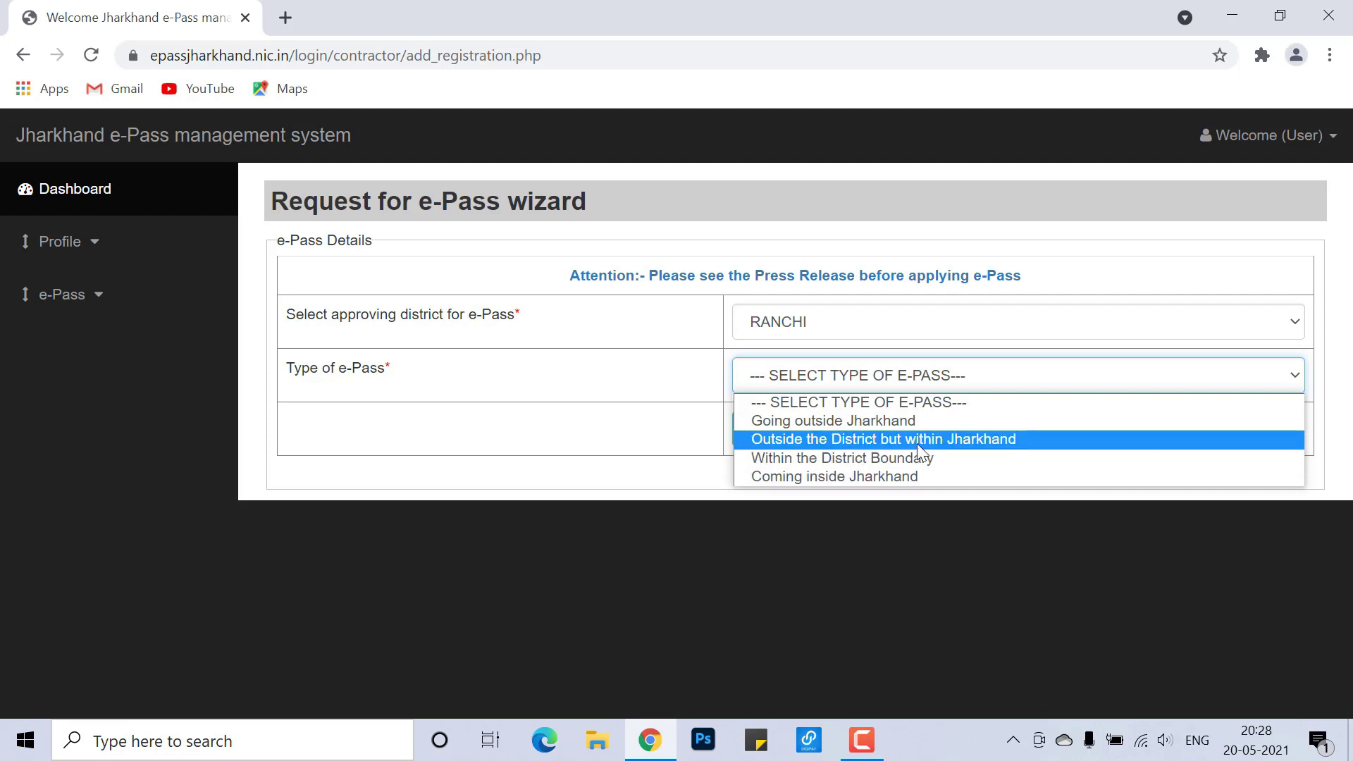
left_click(916, 441)
left_click(763, 433)
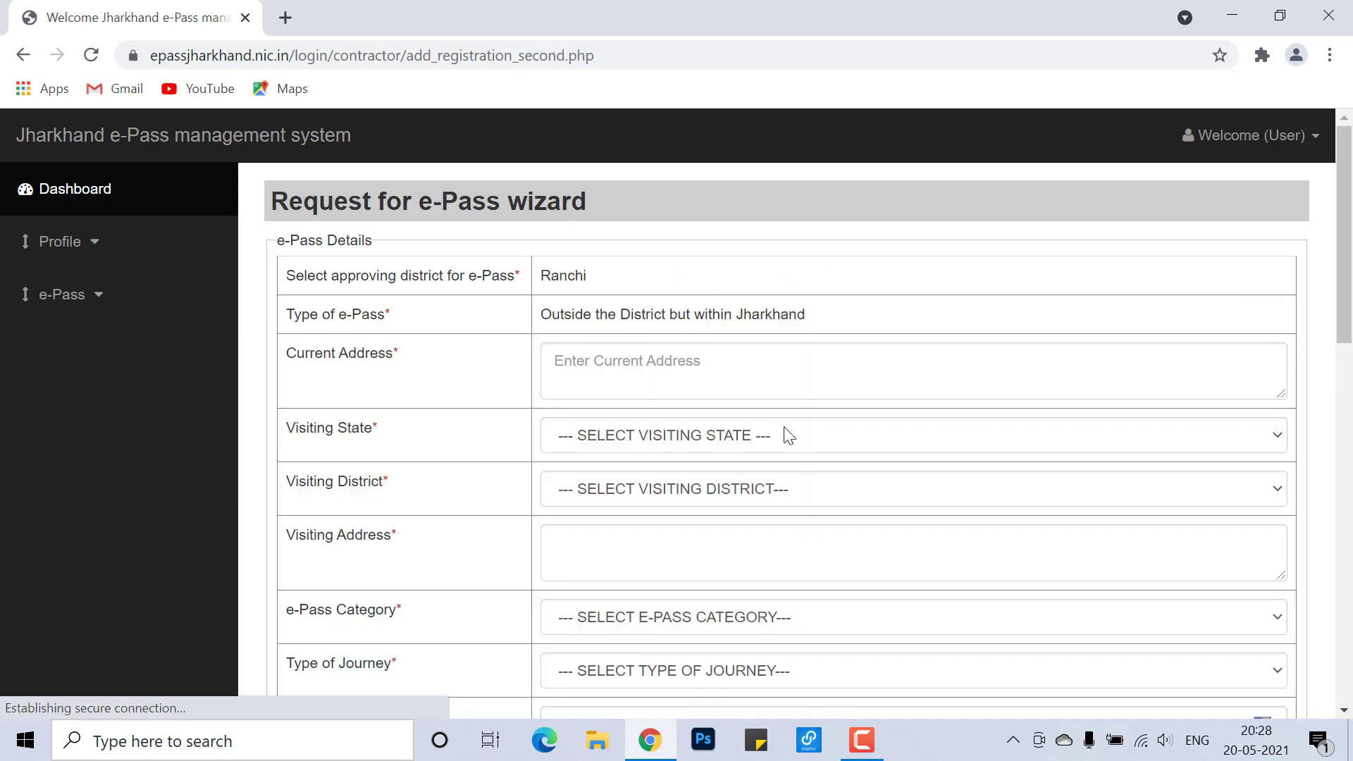
- Autofill the current address and set the visiting state to JHARKHAND and district to DUMKA
scroll(797, 428, "down", 1)
left_click(574, 302)
key("Down")
key("Return")
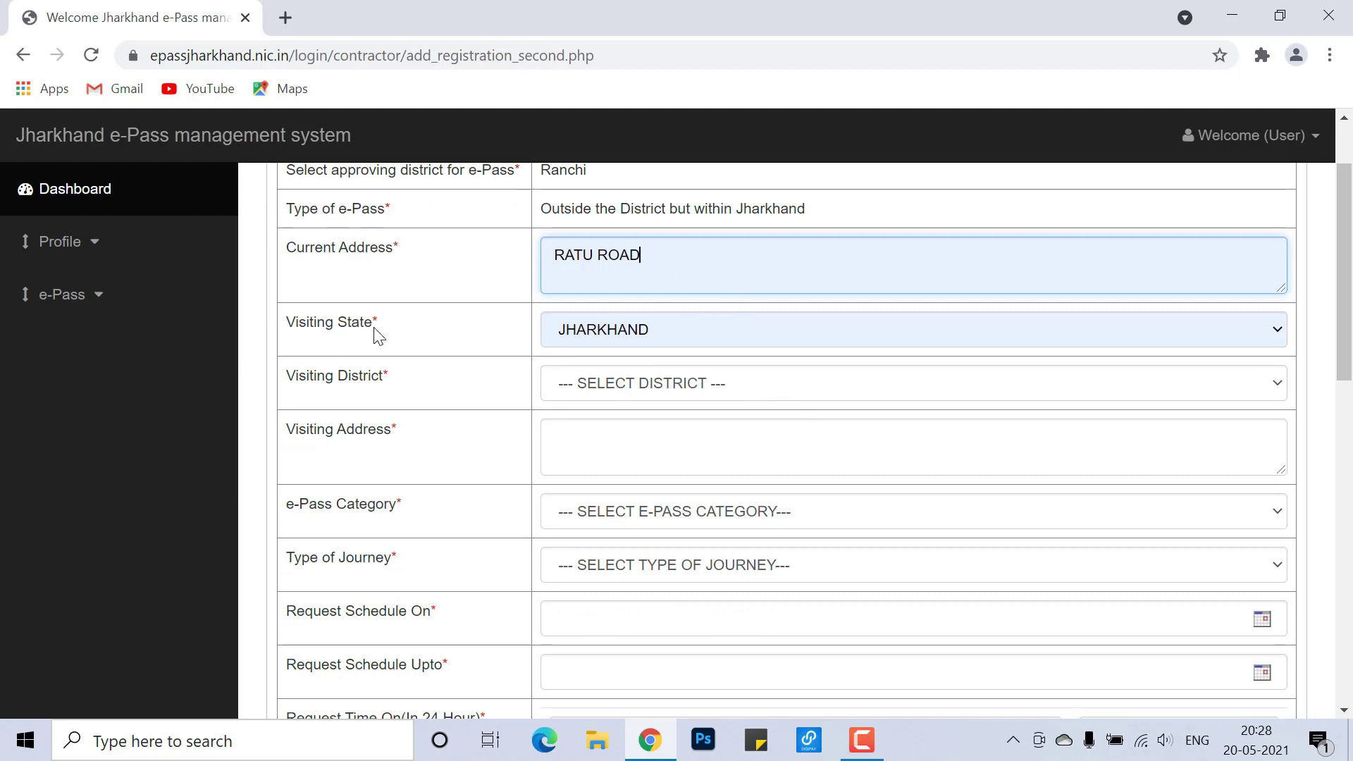
left_click(610, 336)
left_click(609, 335)
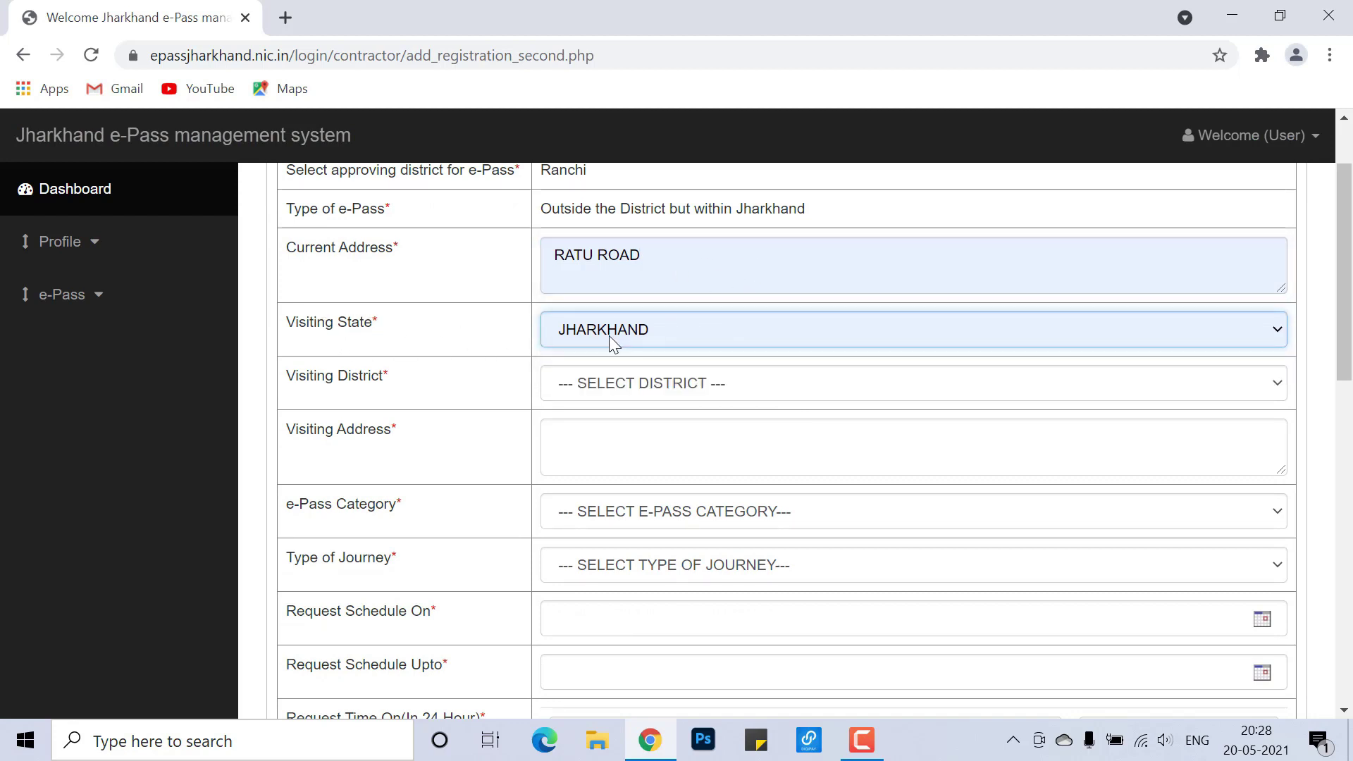
left_click(608, 391)
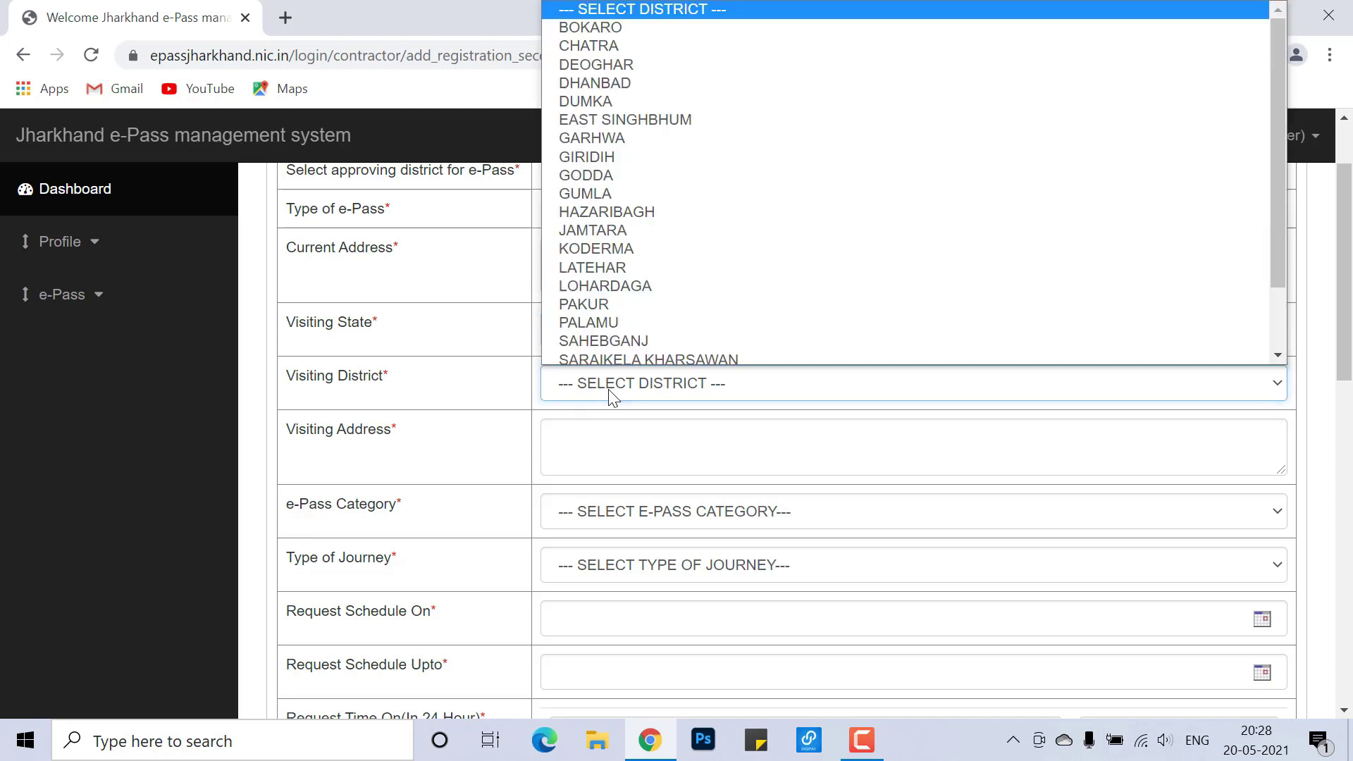
scroll(606, 148, "down", 1)
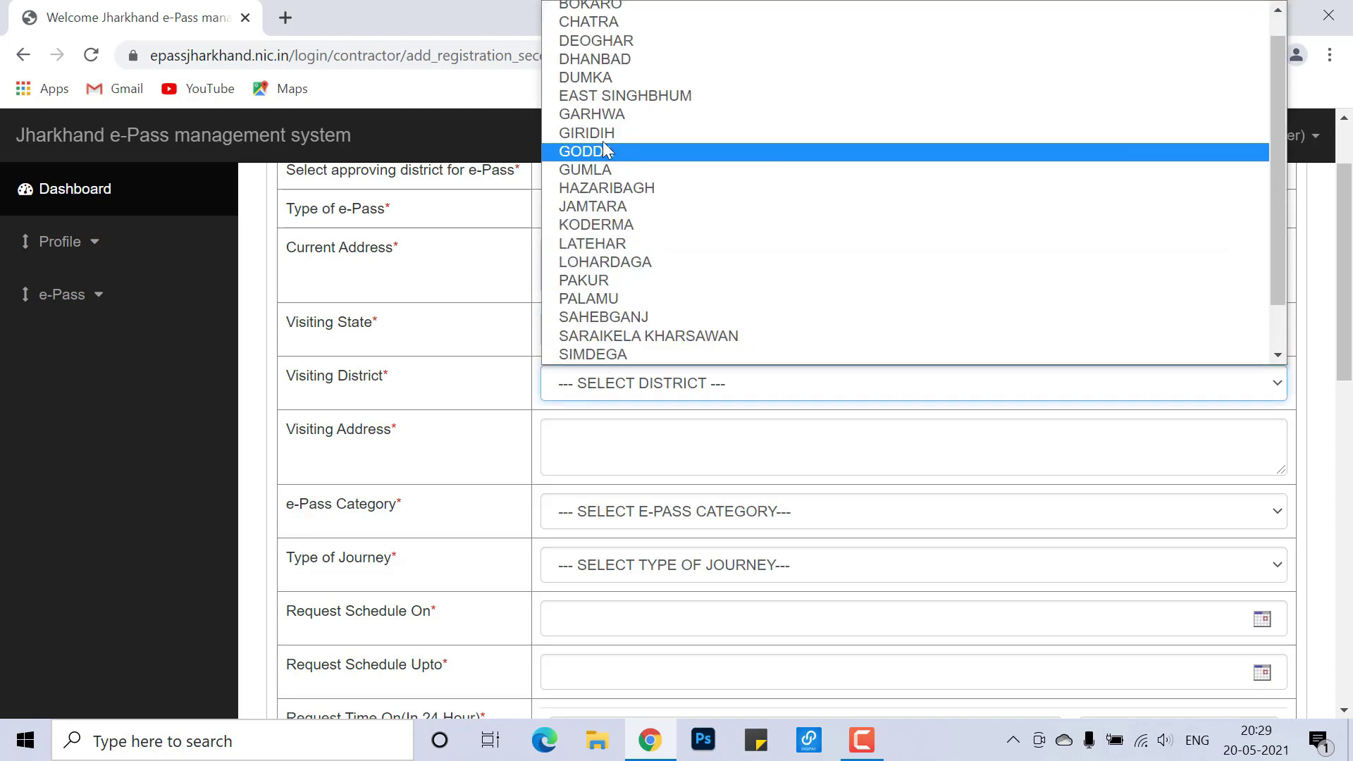
left_click(601, 78)
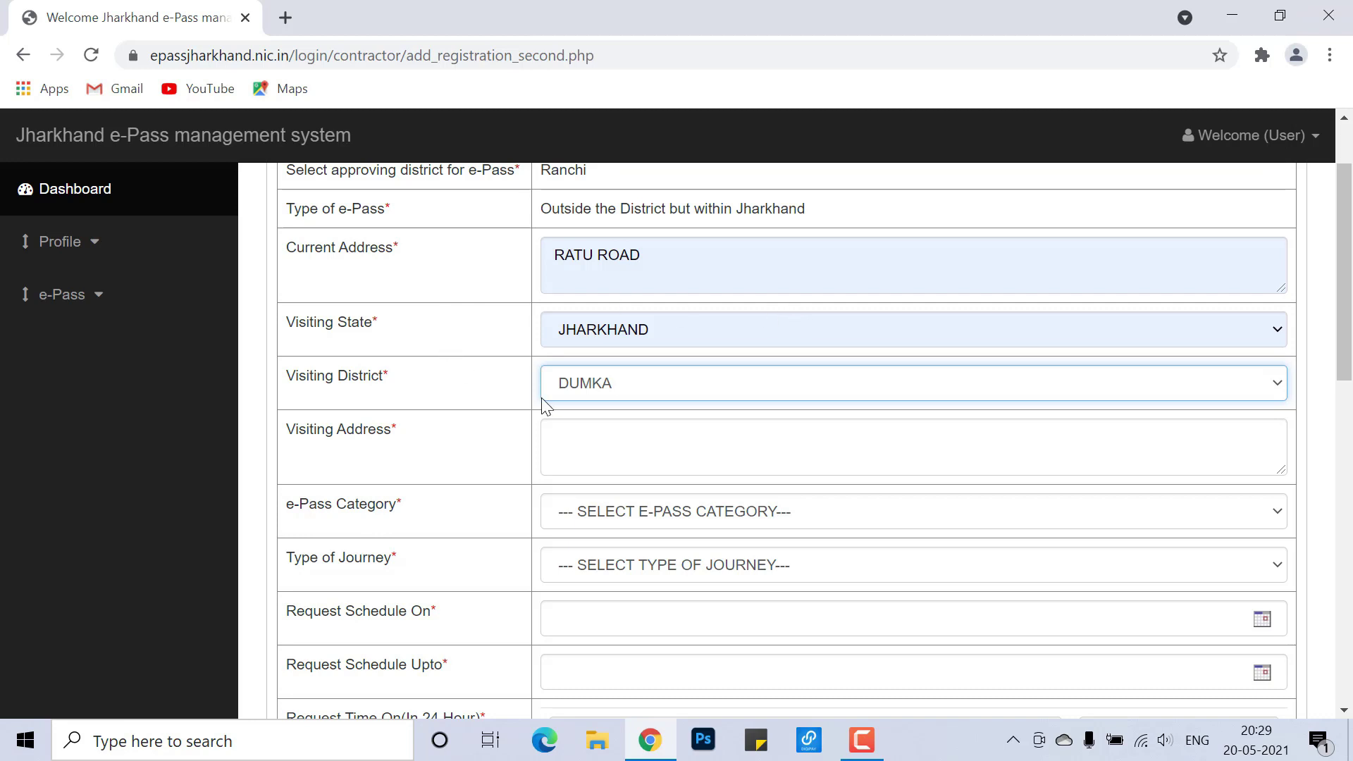
- Enter the Gandhi Maidan, Dumka visiting address and choose category 'Buyer of permitted goods'
scroll(745, 336, "down", 1)
left_click(745, 336)
type("GANDHI MAIDAN DUMKA")
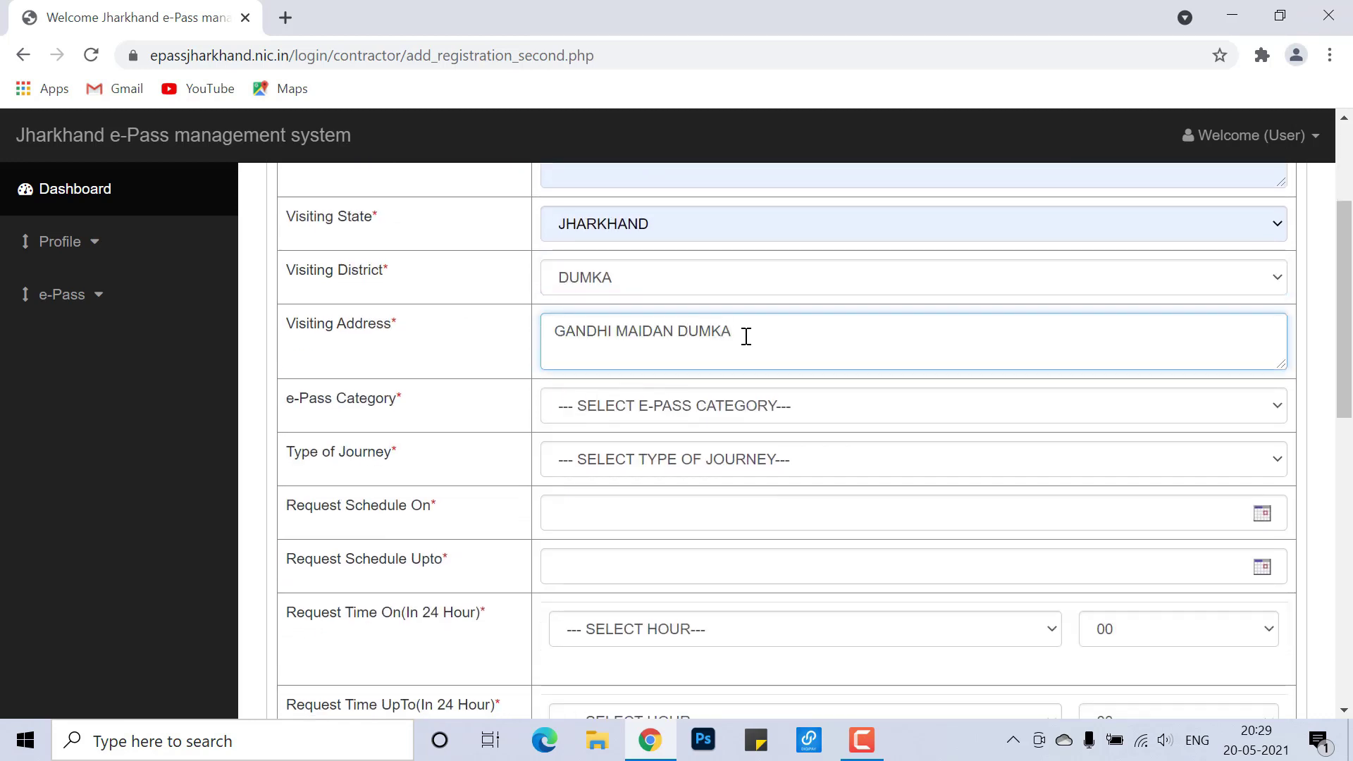
left_click(627, 412)
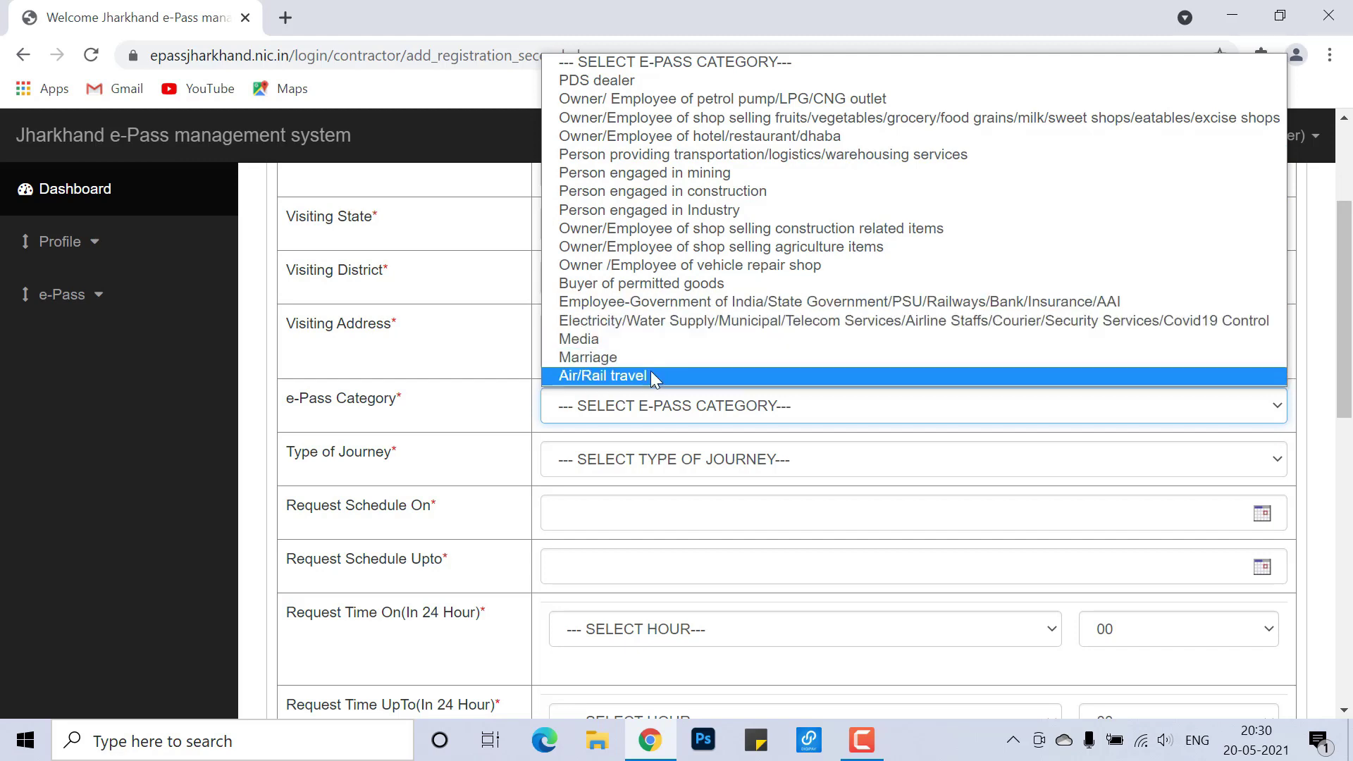
key("Up")
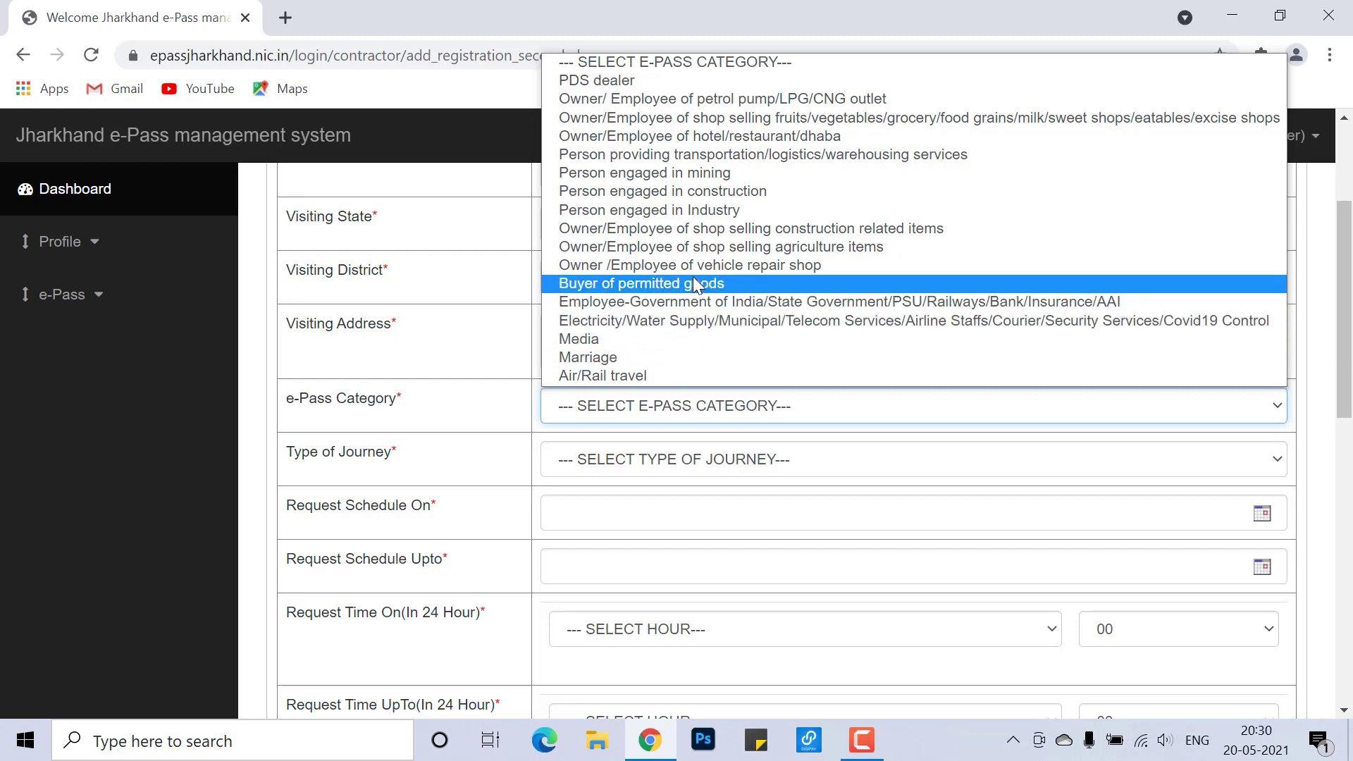
left_click(696, 285)
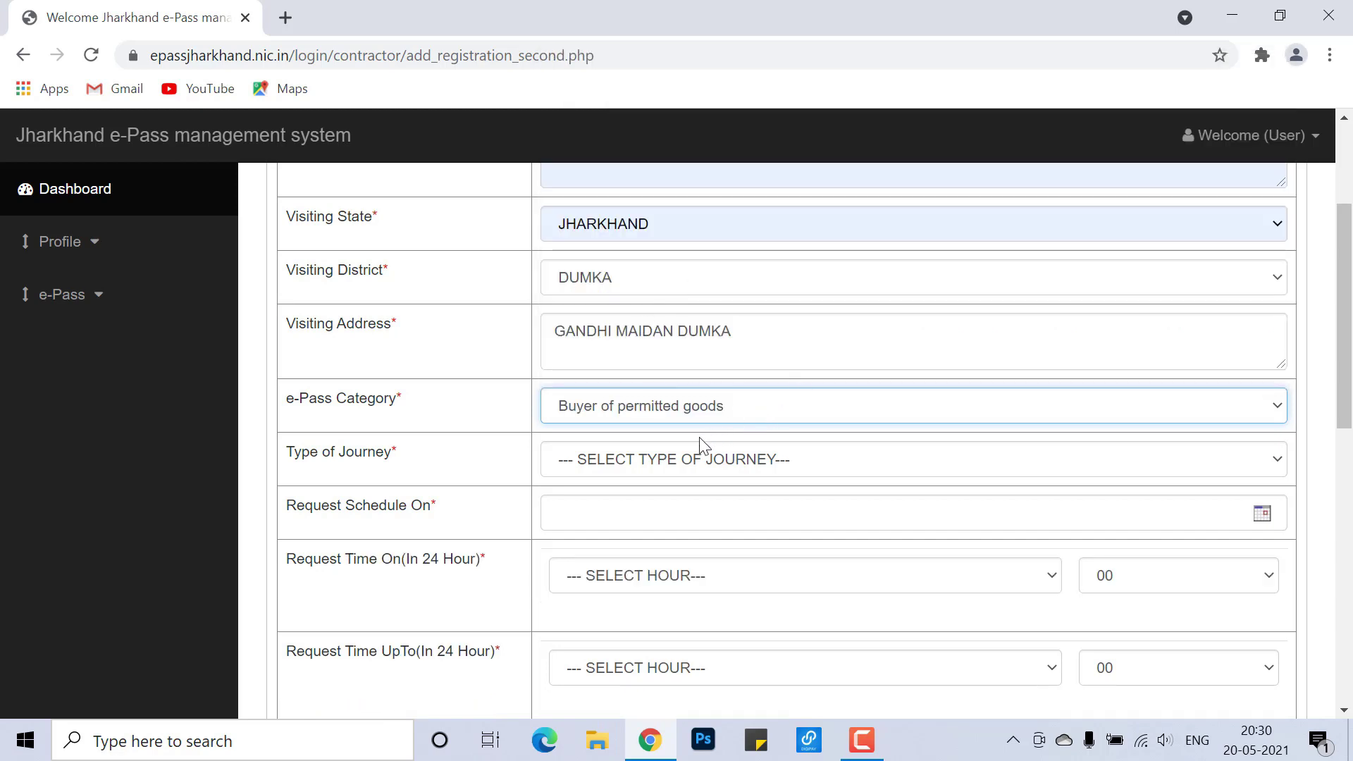
- Choose Visit and Return as the journey type, dated 21-05-2021
scroll(699, 436, "down", 1)
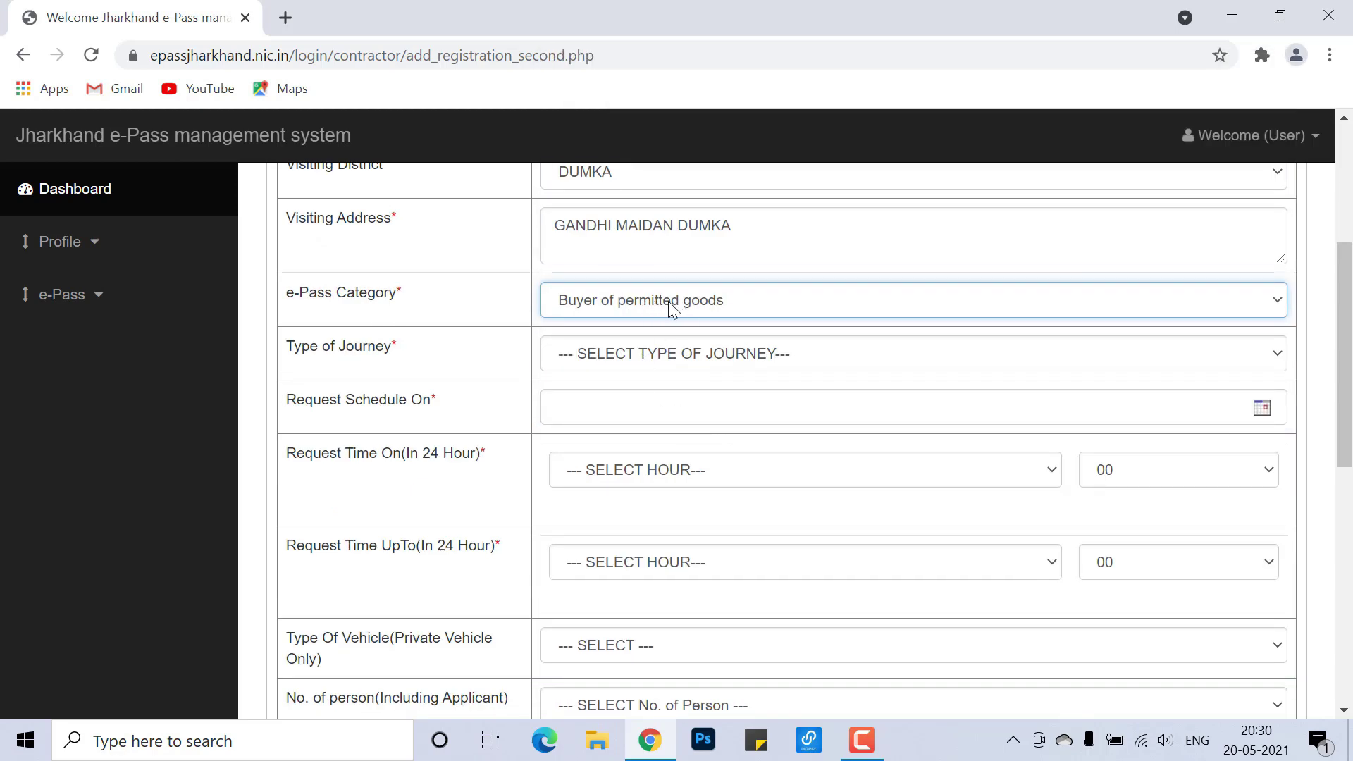
left_click(706, 354)
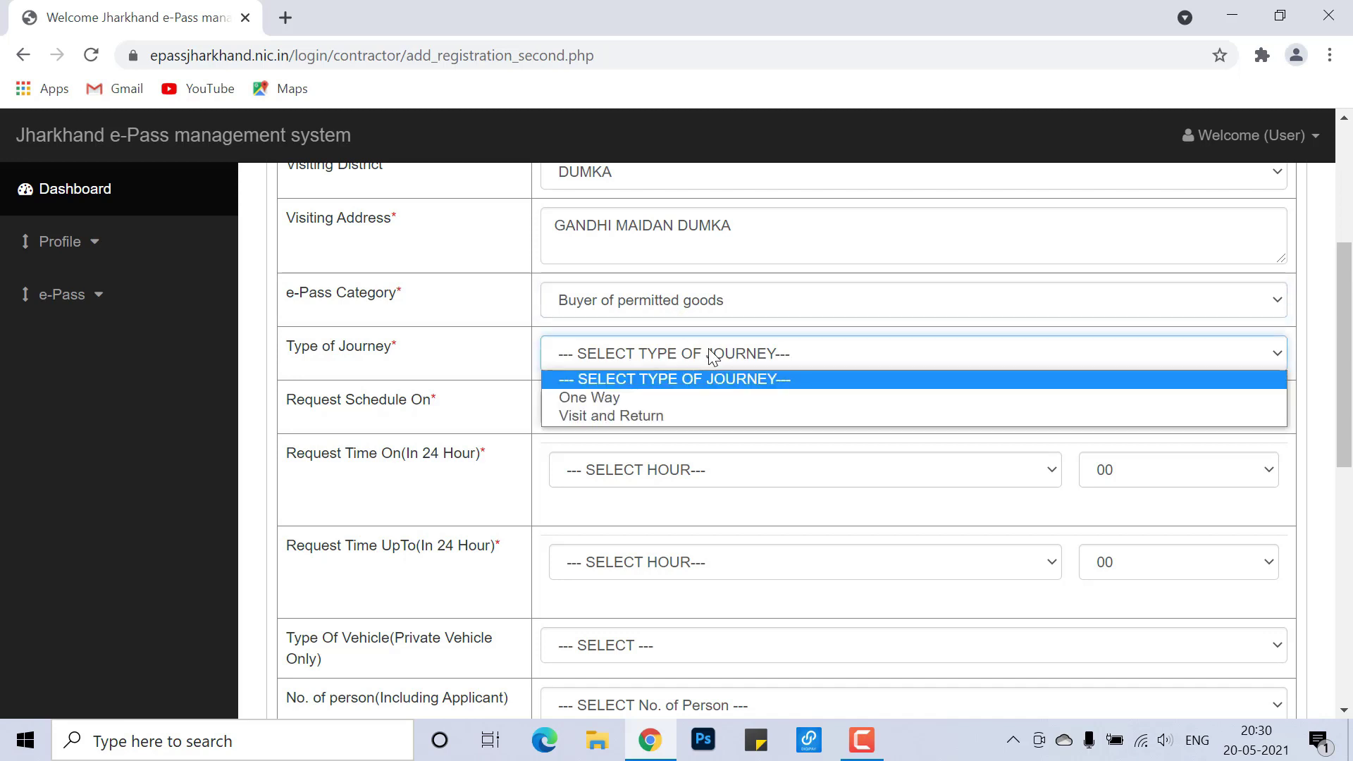
left_click(637, 417)
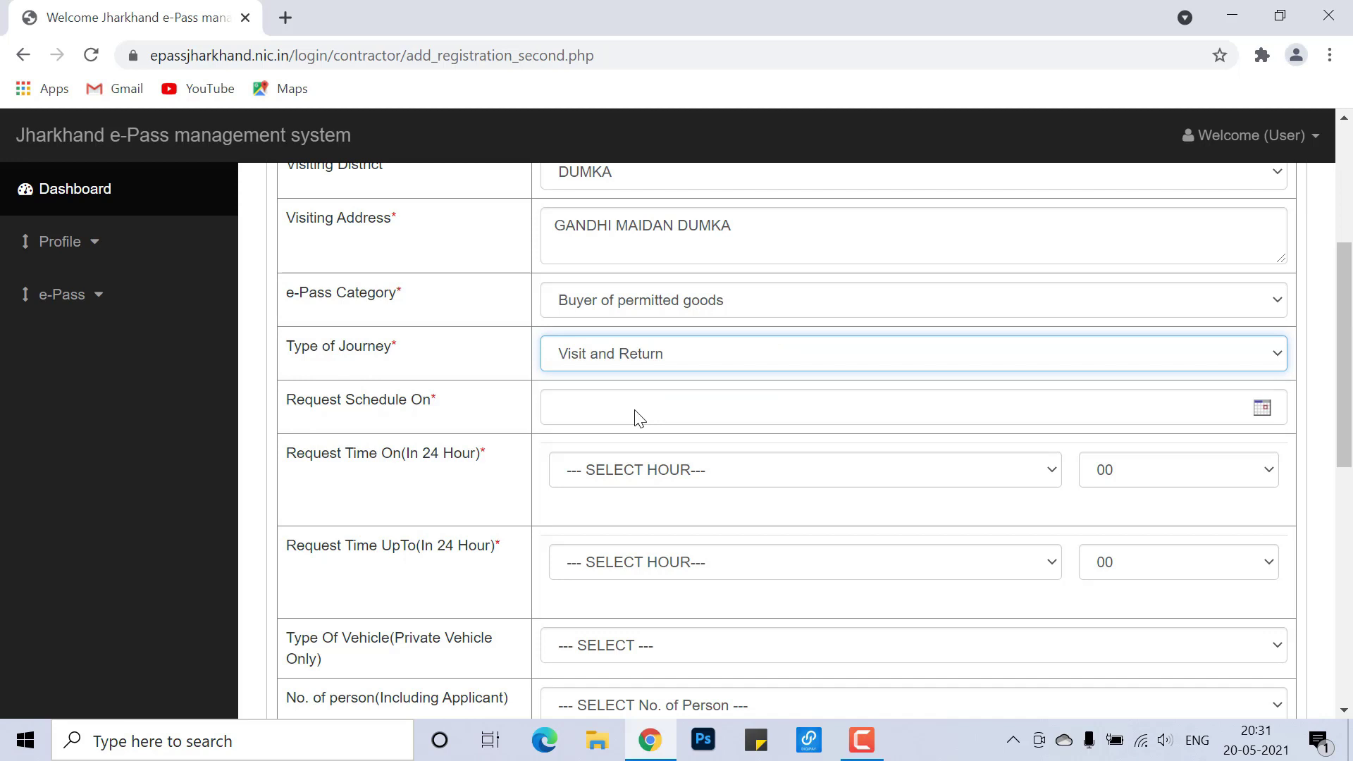
left_click(636, 417)
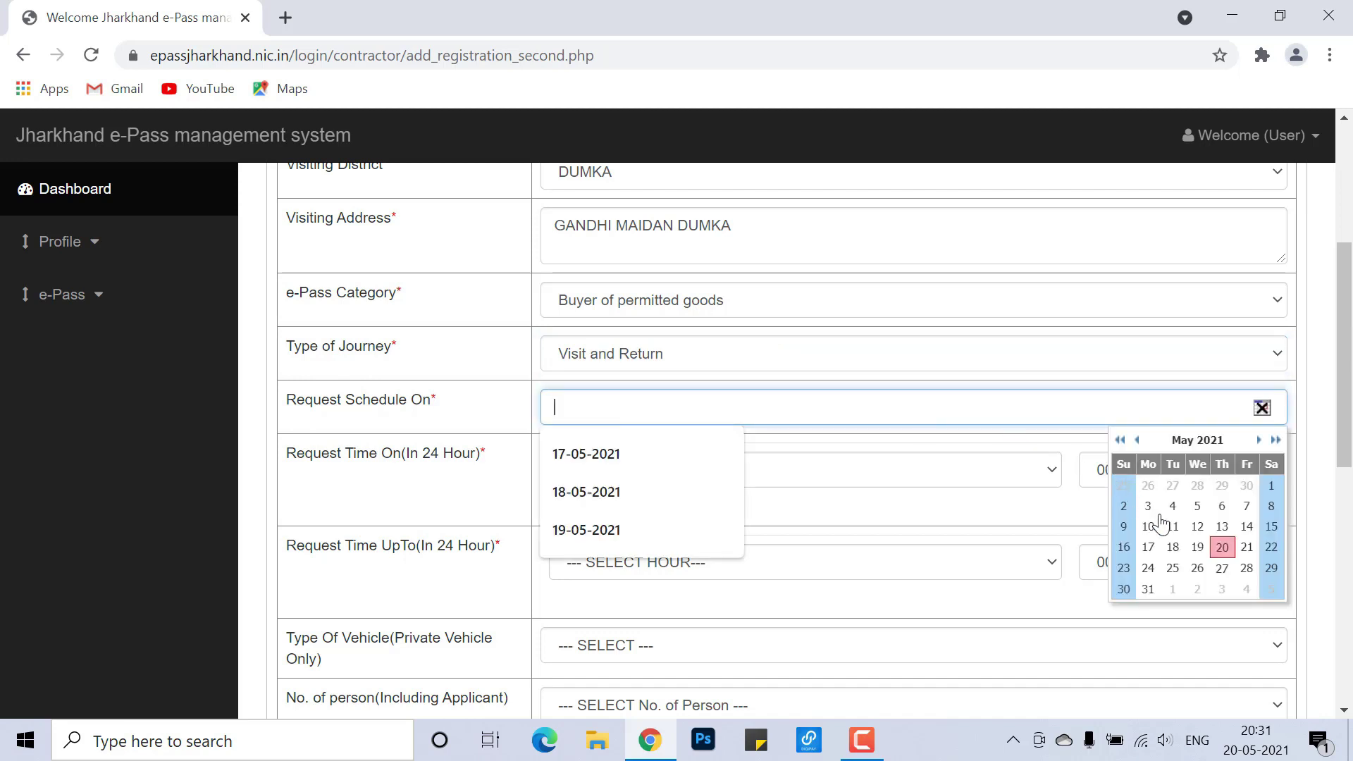
left_click(1246, 547)
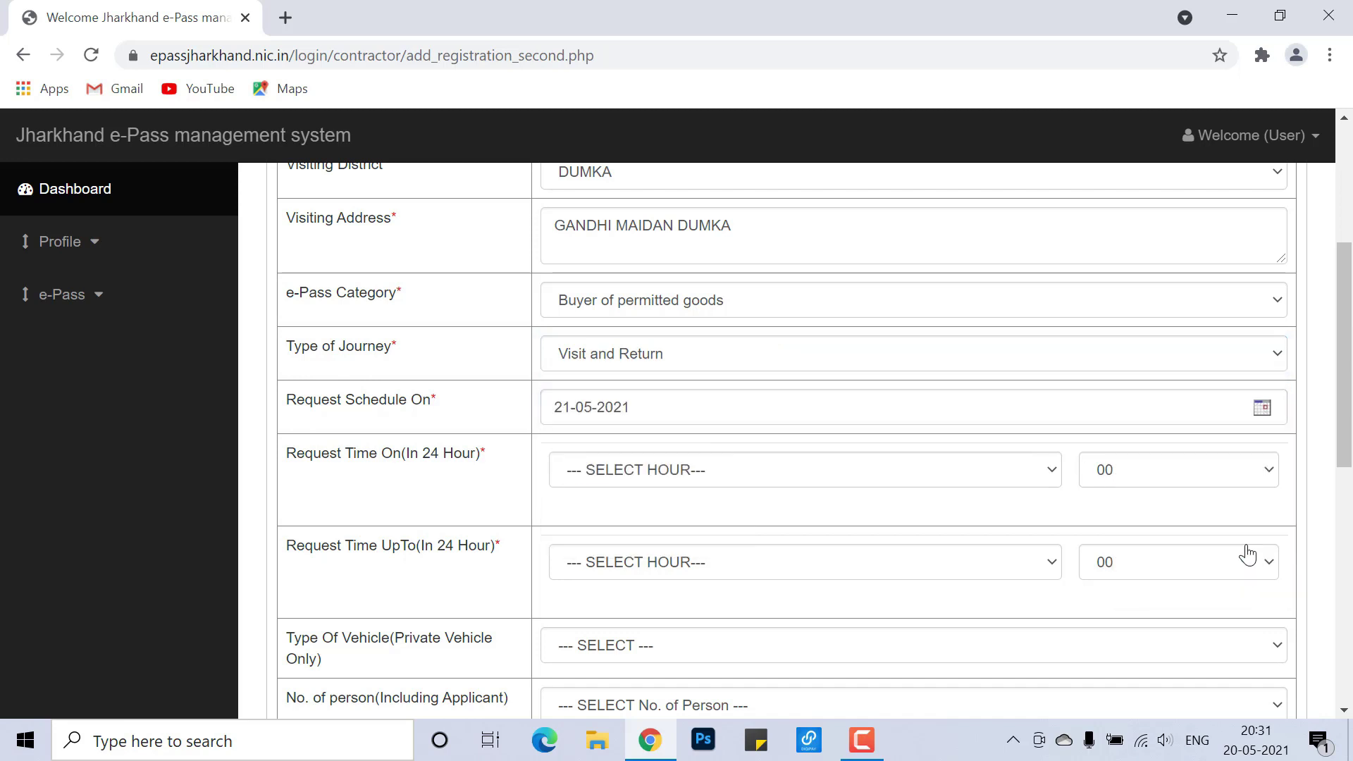
- Set the requested time to run from 10:00 to 13:00
left_click(691, 471)
scroll(606, 310, "down", 1)
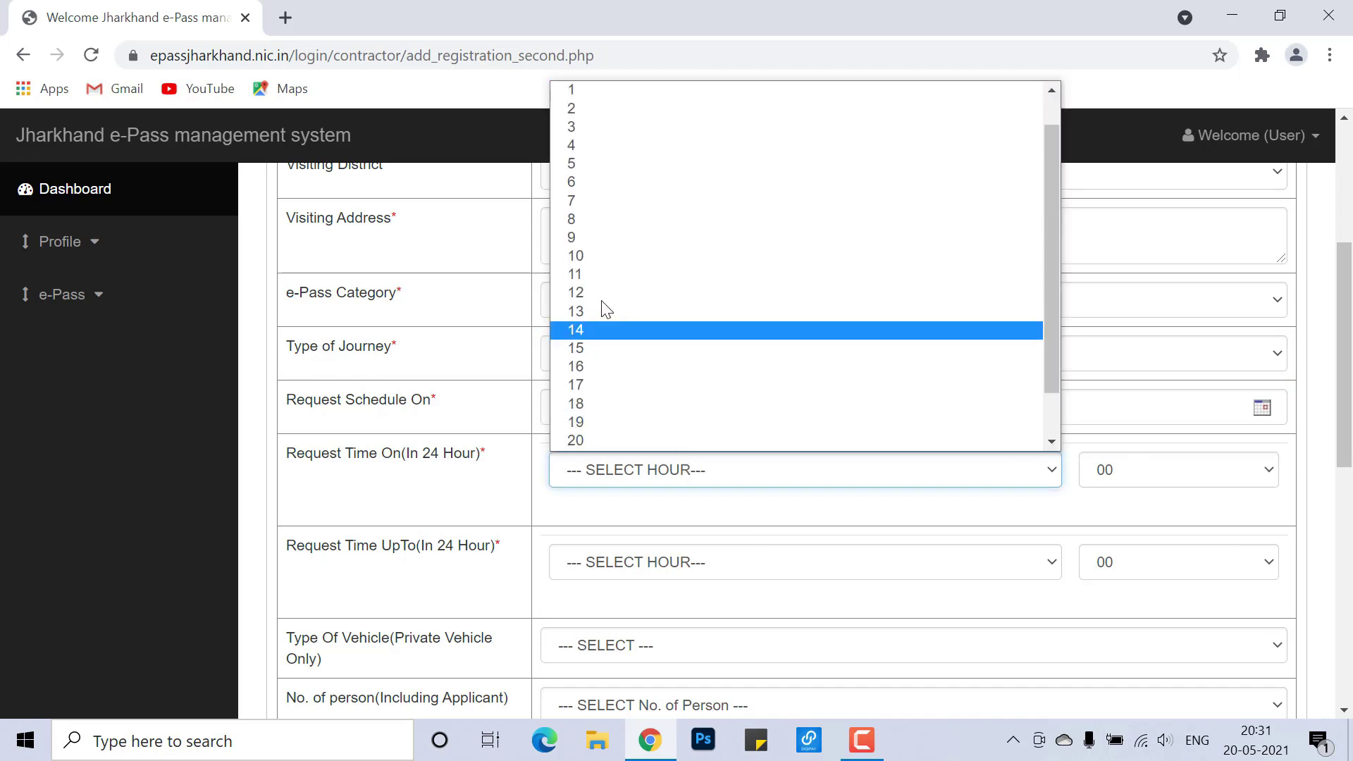
left_click(588, 219)
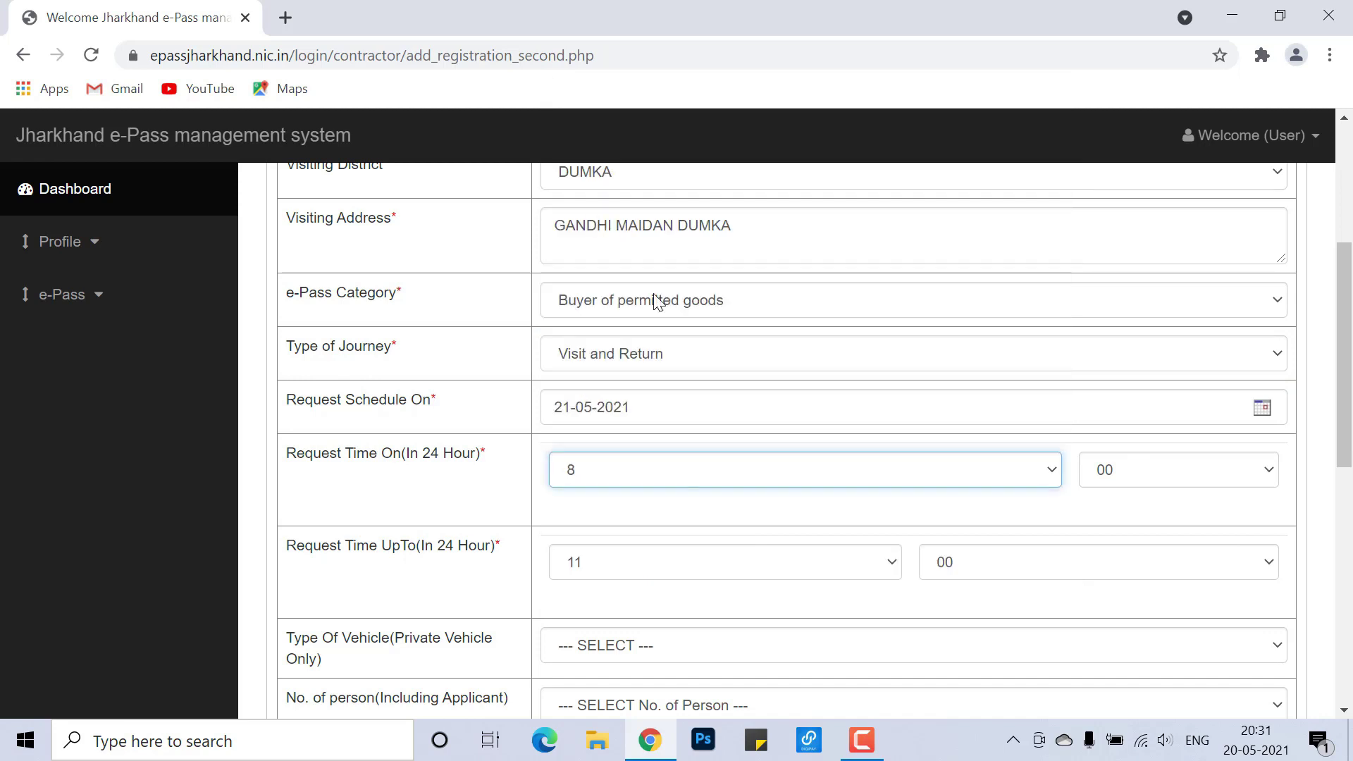
left_click(623, 567)
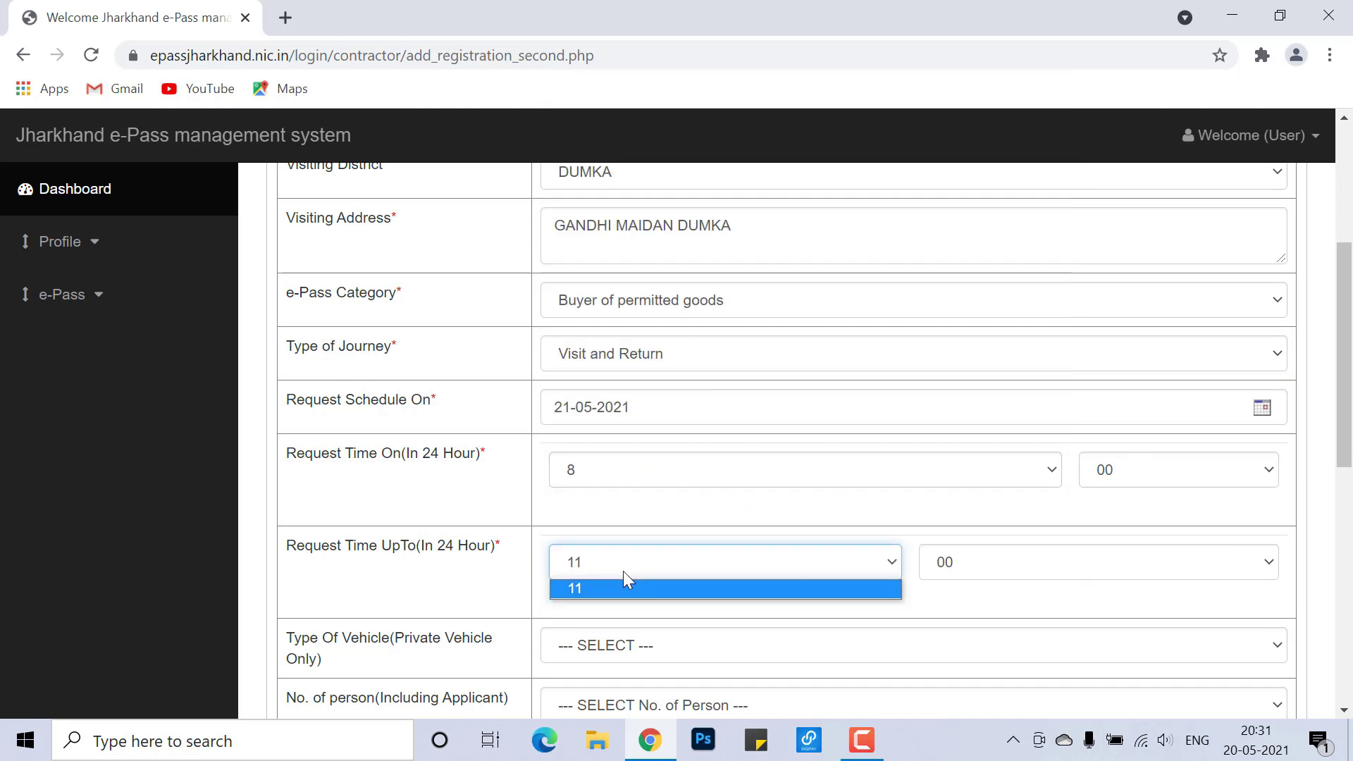
left_click(622, 570)
left_click(612, 472)
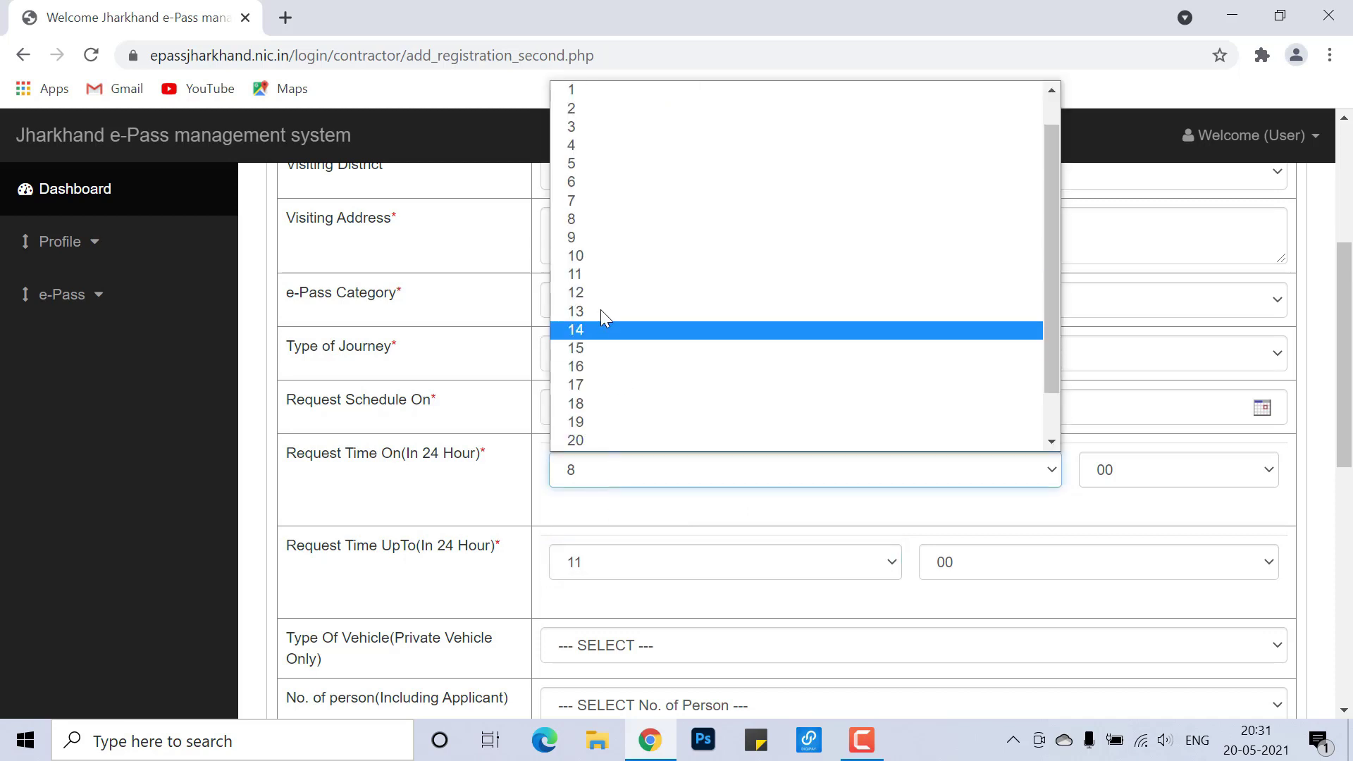
left_click(599, 237)
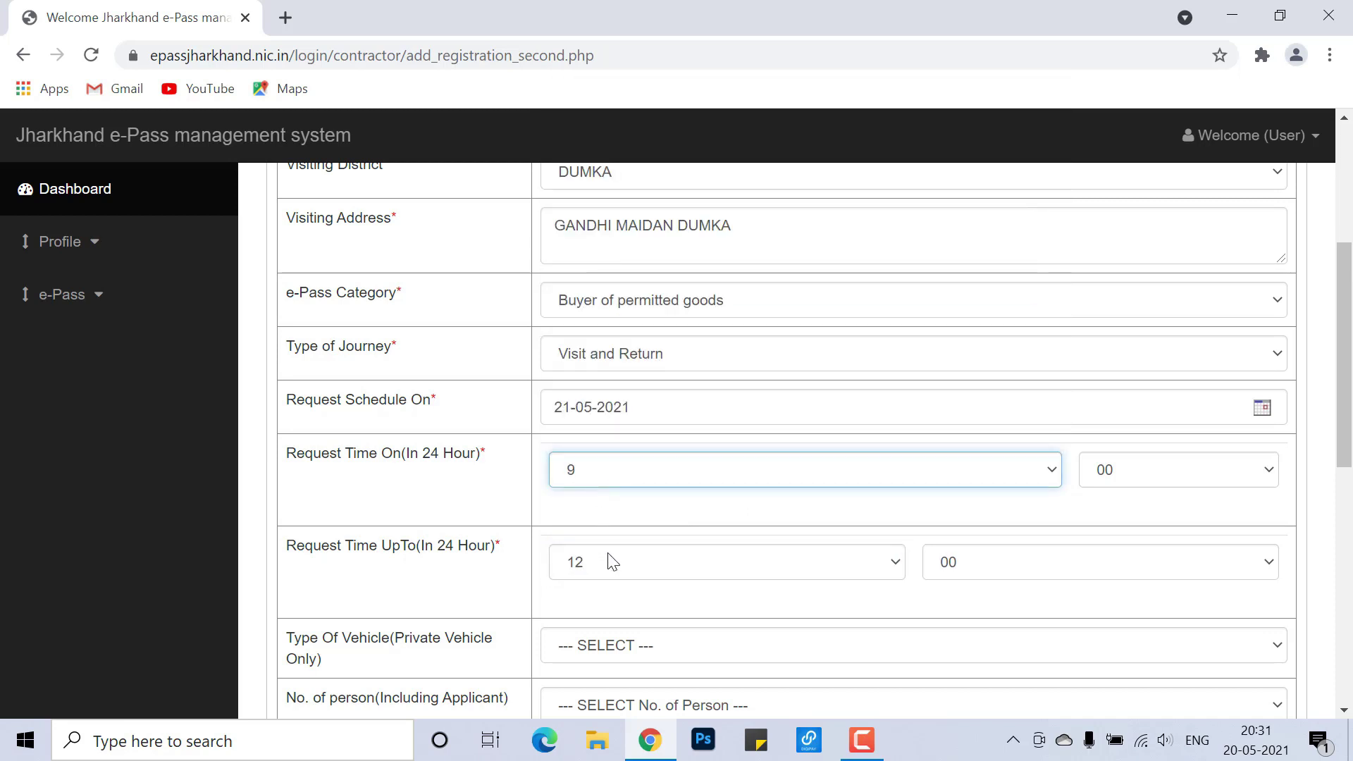
left_click(613, 471)
left_click(598, 293)
scroll(662, 522, "up", 1)
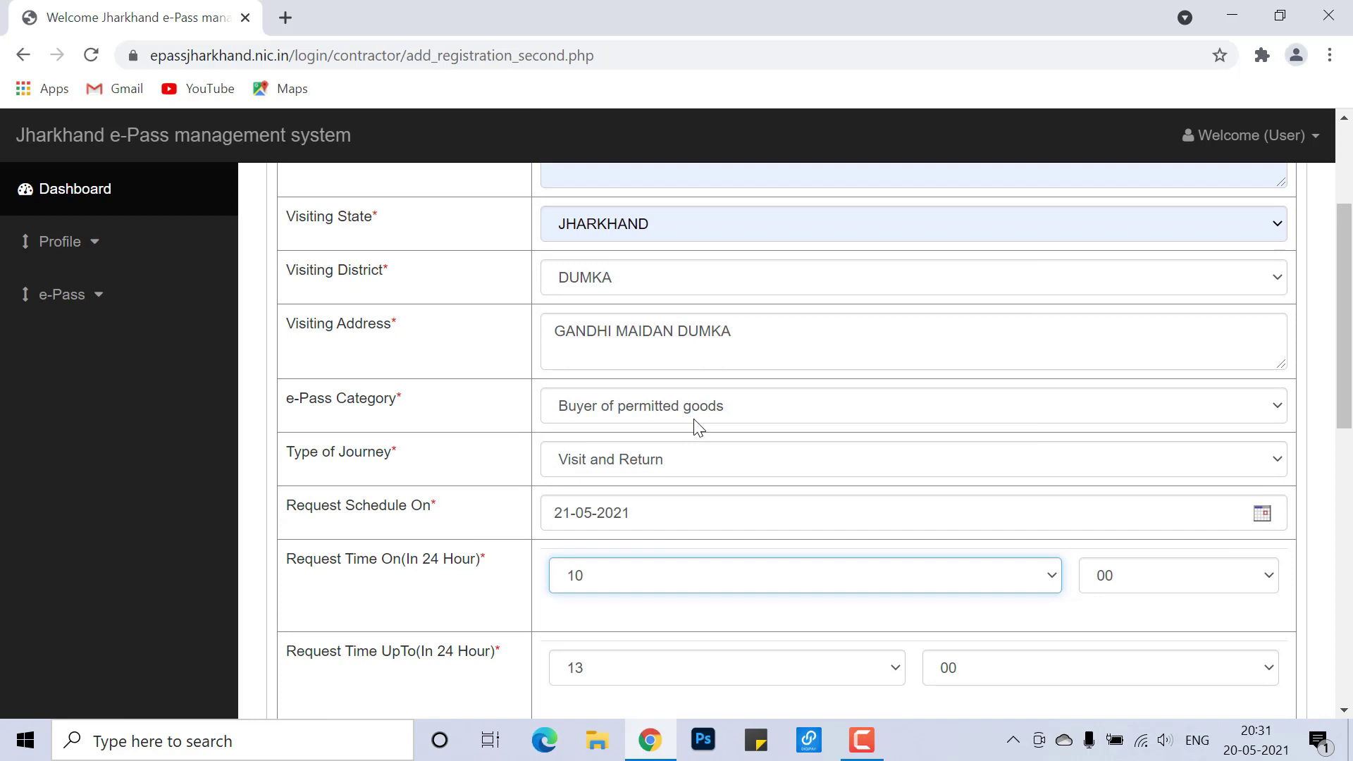
- Set the e-Pass category to Marriage
left_click(695, 422)
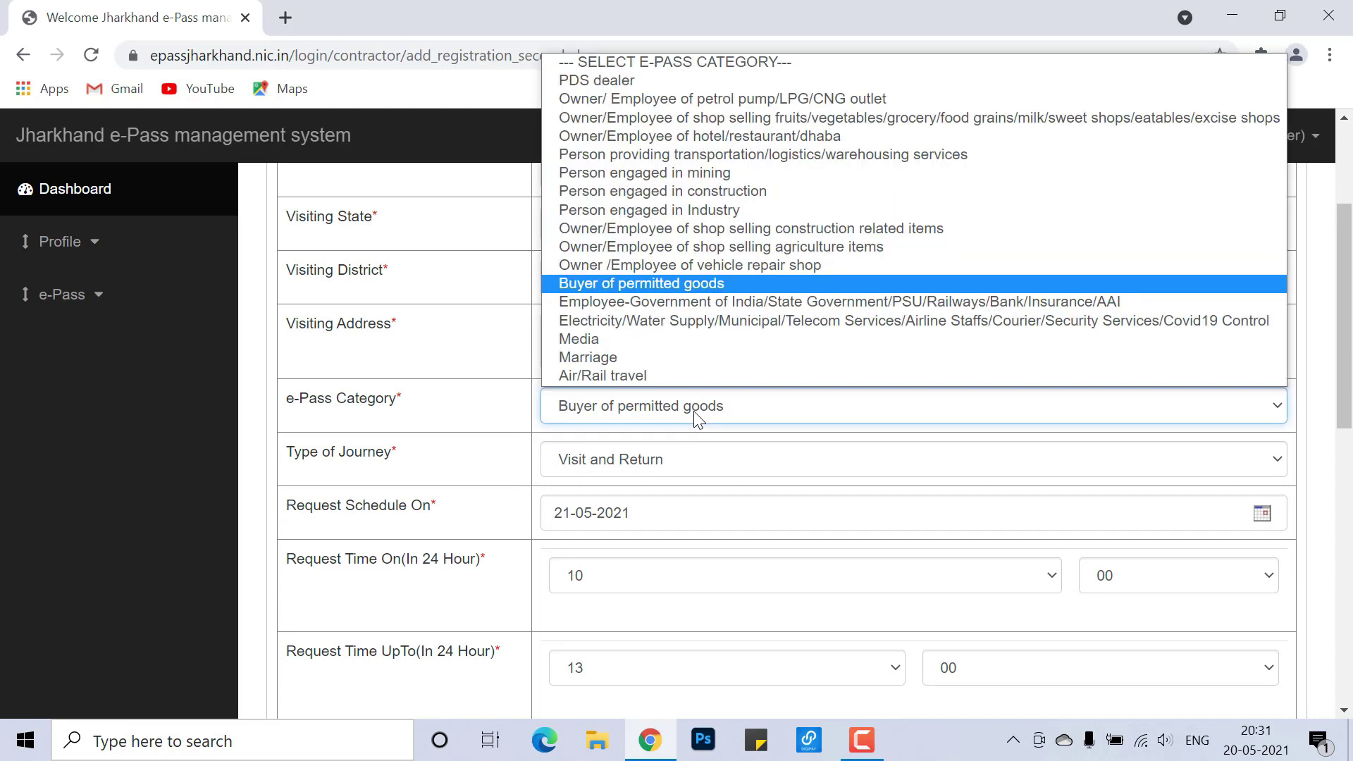
left_click(616, 354)
scroll(619, 356, "down", 1)
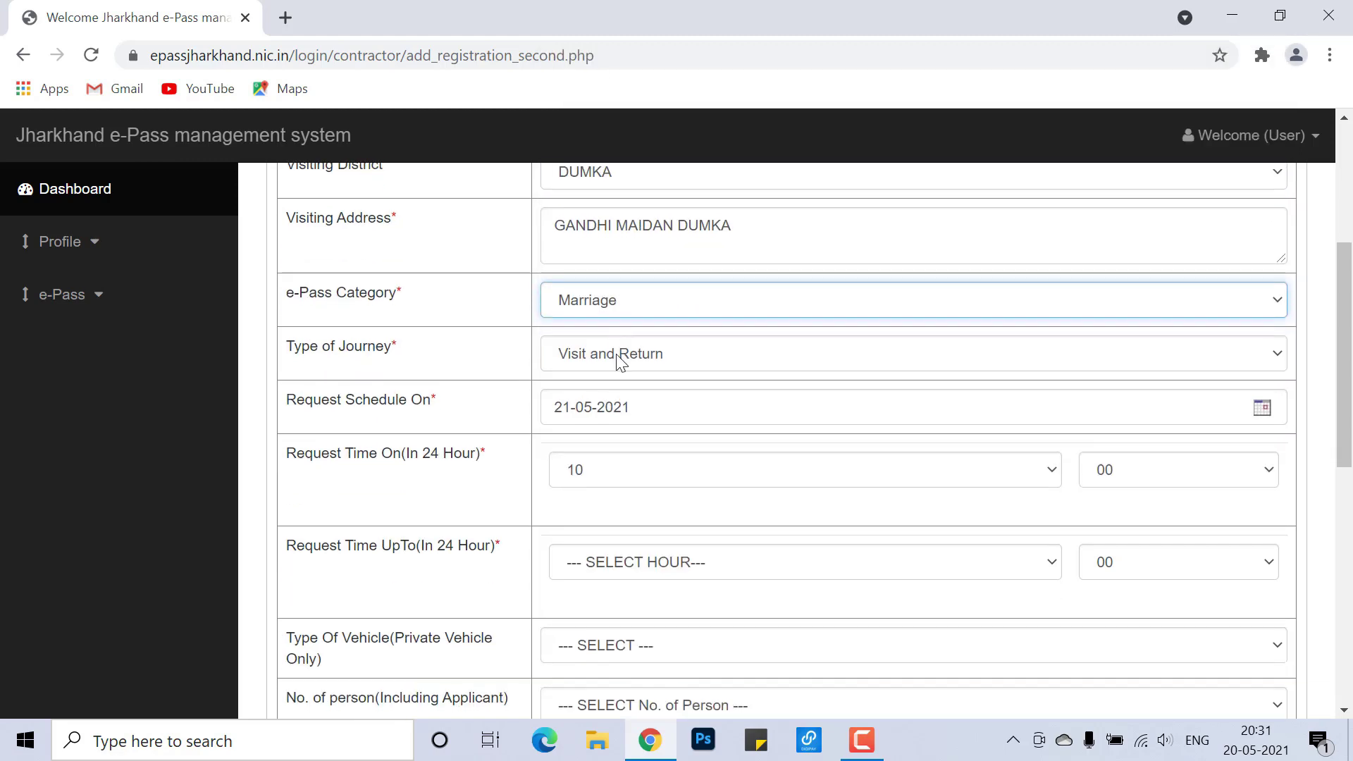
scroll(619, 360, "down", 1)
- Set the ending hour to 23 and keep Visit and Return as the journey type
left_click(701, 459)
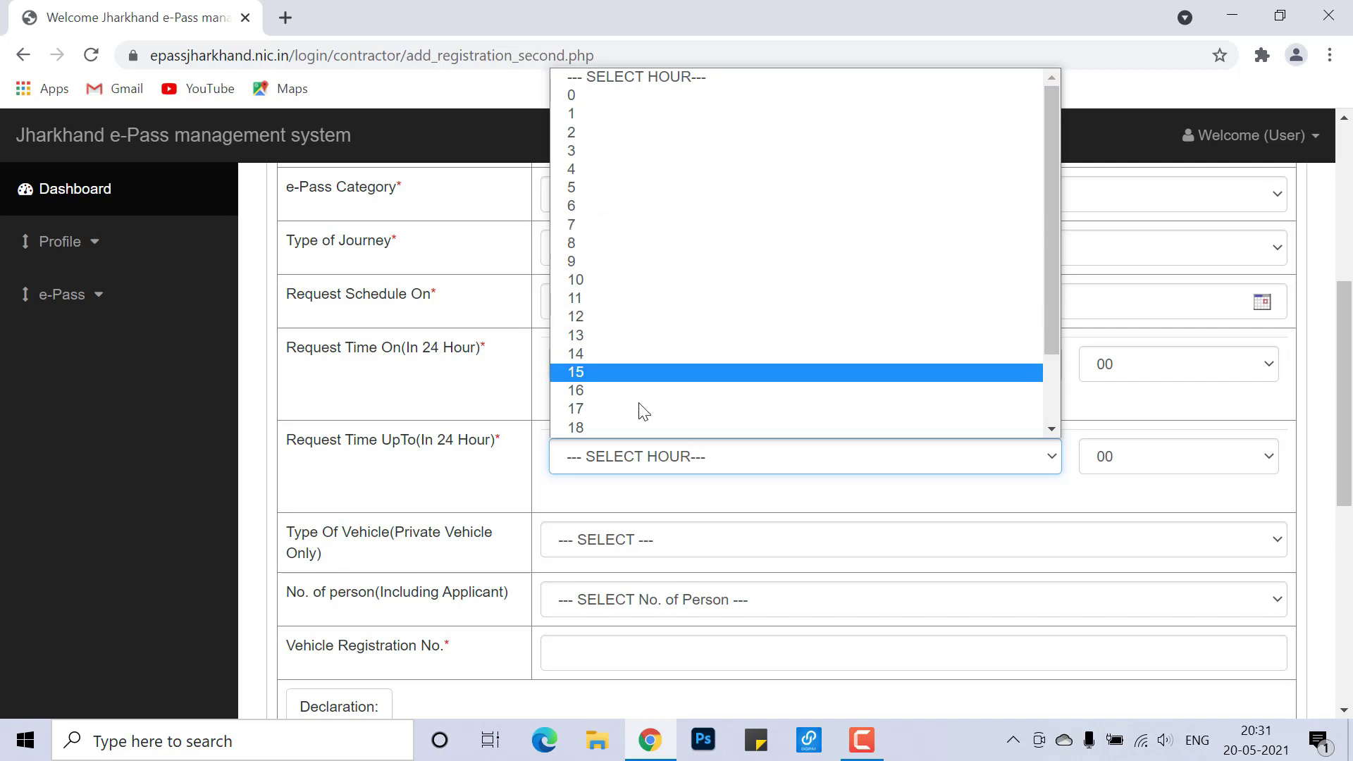
scroll(642, 412, "down", 2)
scroll(640, 413, "up", 1)
scroll(634, 396, "up", 1)
scroll(622, 366, "down", 2)
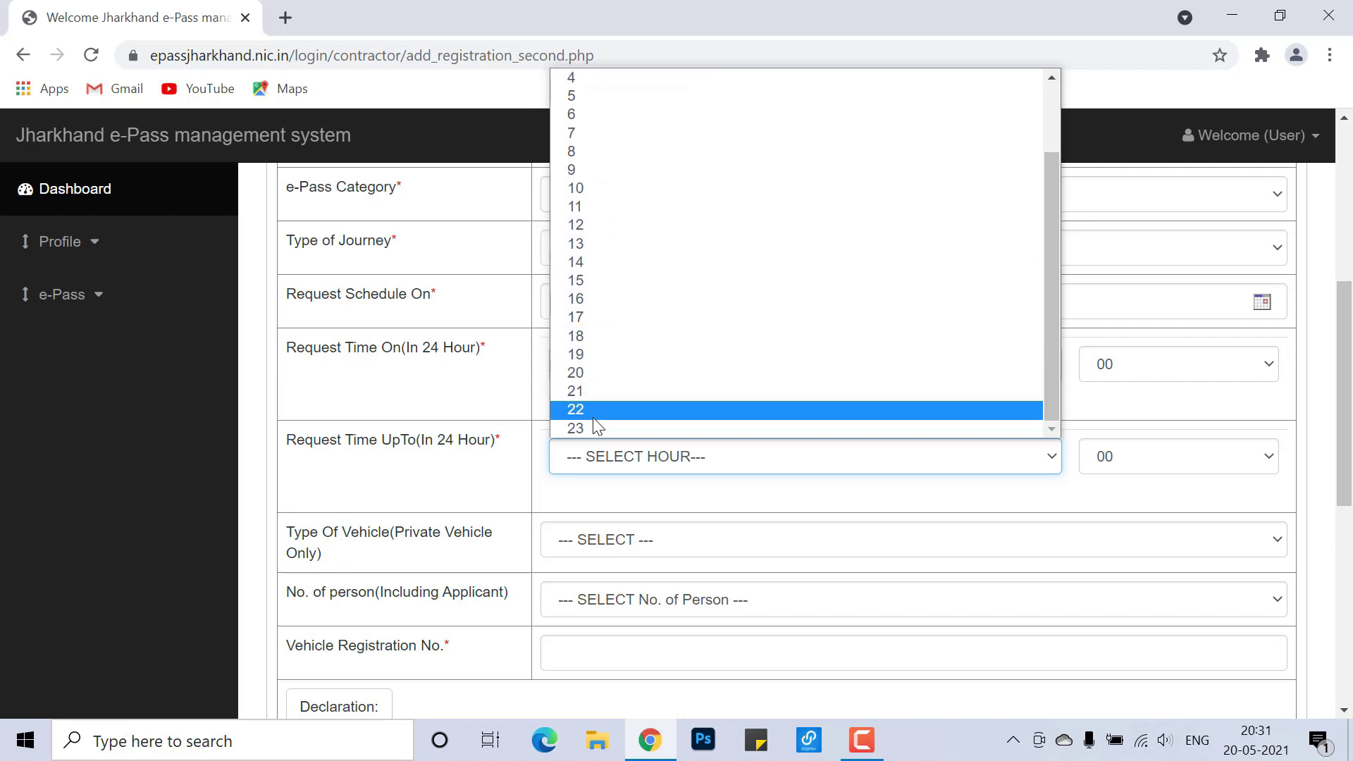
left_click(595, 428)
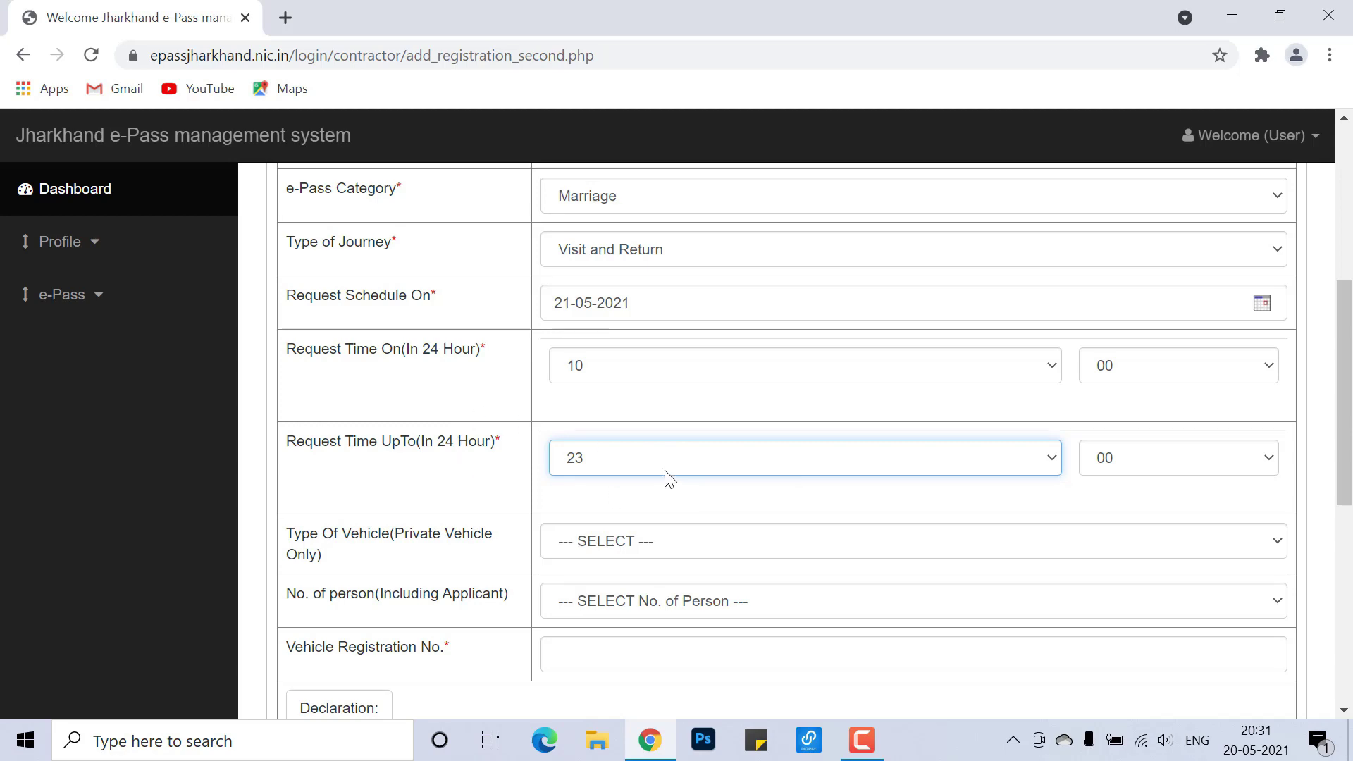
scroll(668, 478, "up", 1)
left_click(670, 354)
left_click(670, 354)
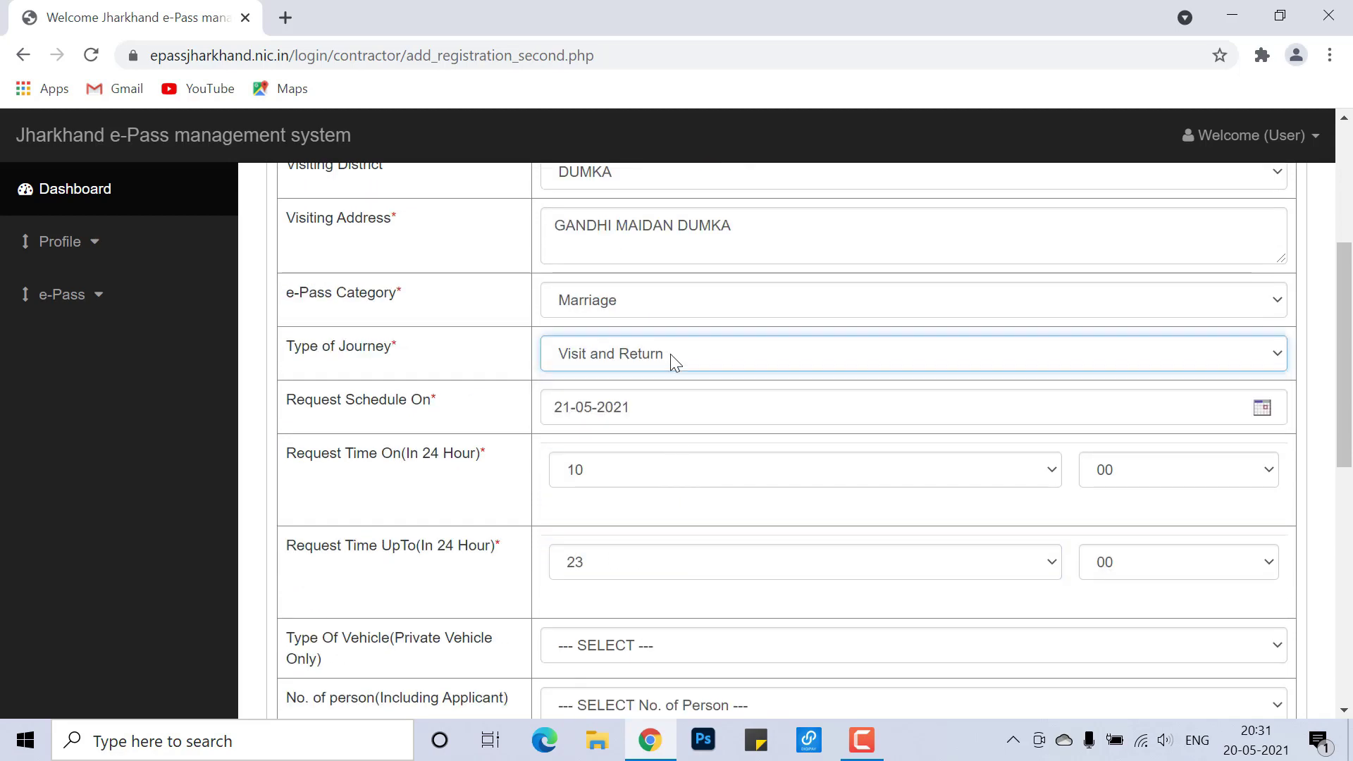
- Switch the category to fruit, vegetable and grocery shop and set the schedule end to 27-05-2021
left_click(661, 304)
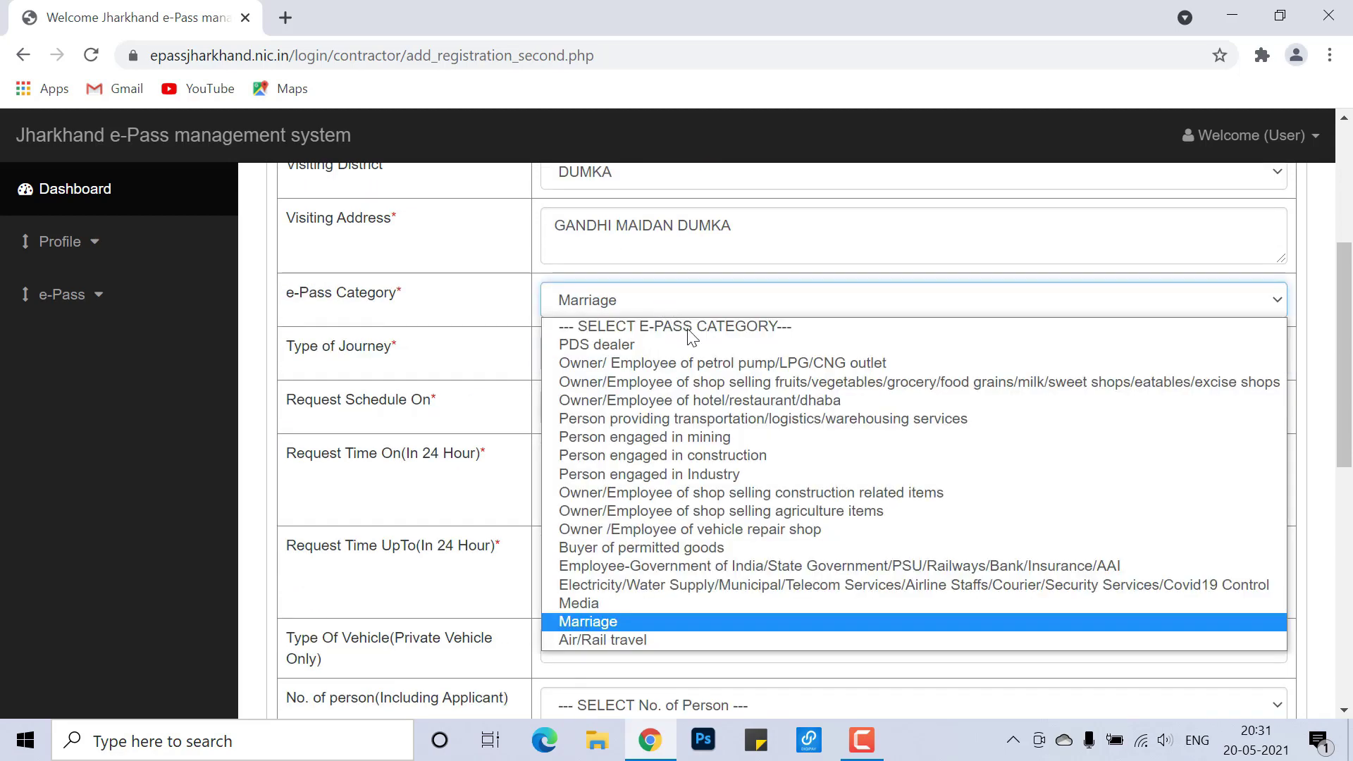
left_click(747, 381)
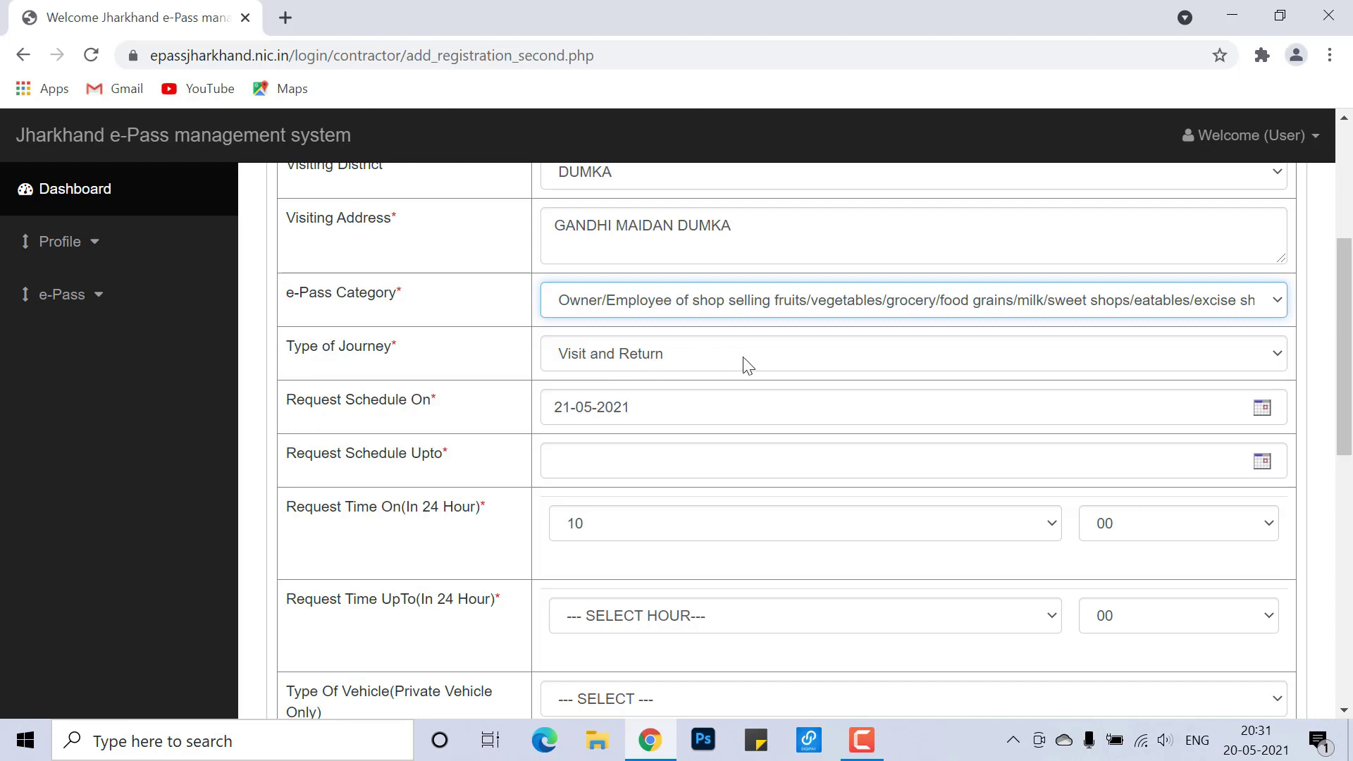
left_click(628, 476)
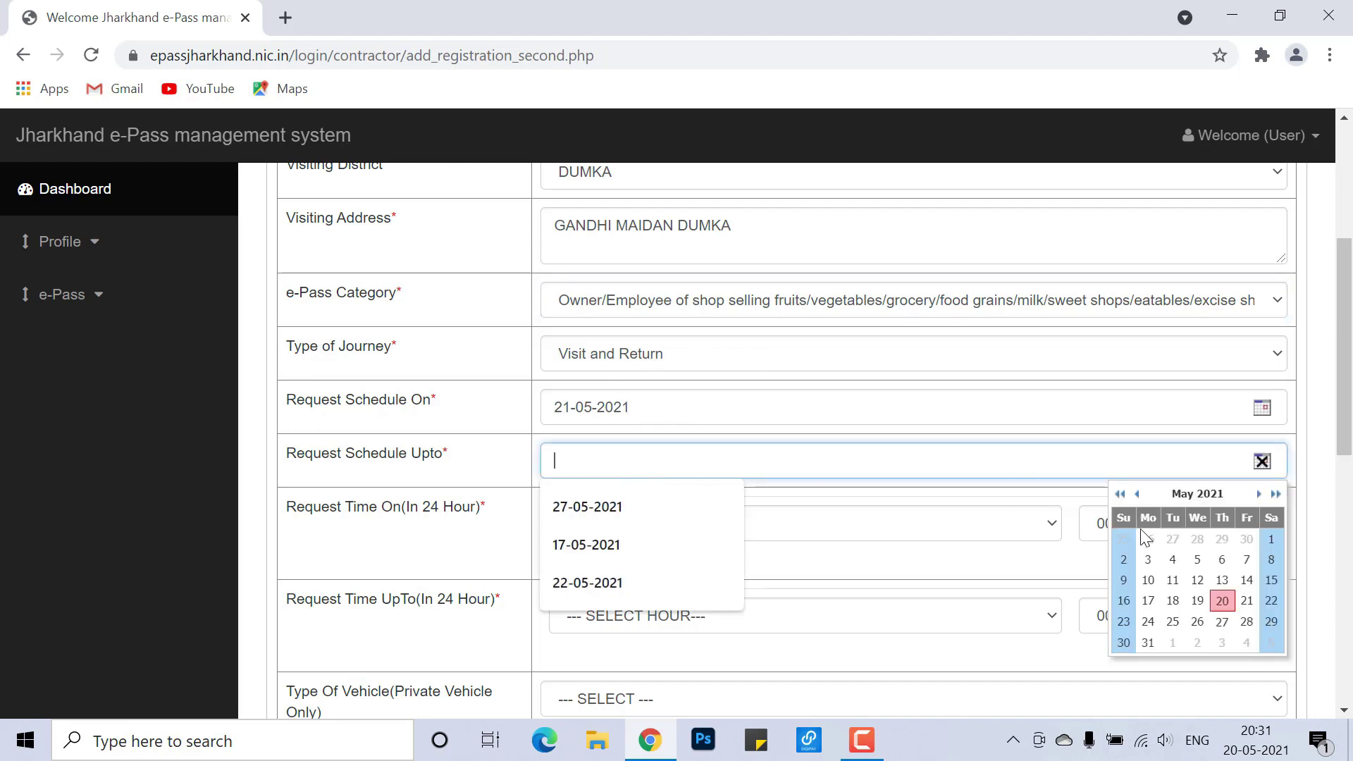
left_click(1222, 624)
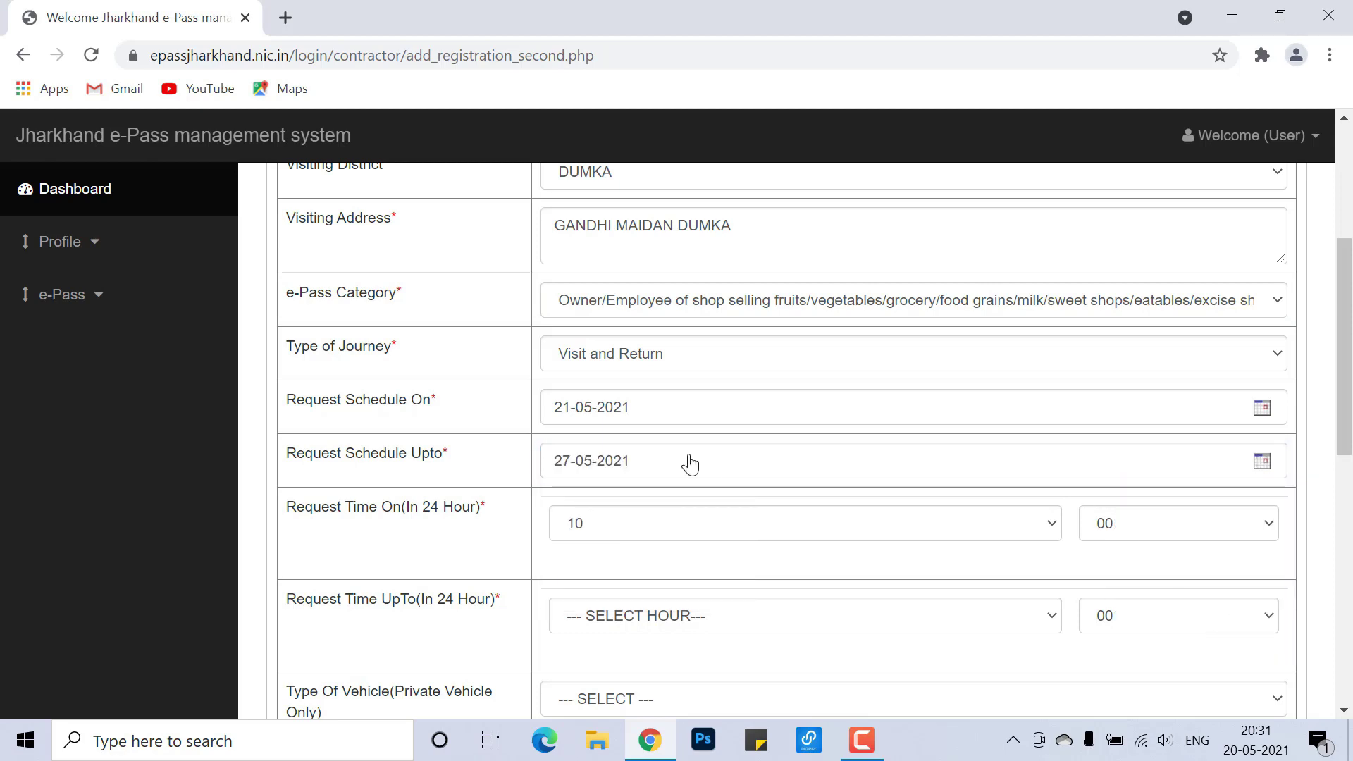
scroll(690, 462, "down", 3)
- Change the requested hours to 8:00 through 14:00
left_click(598, 311)
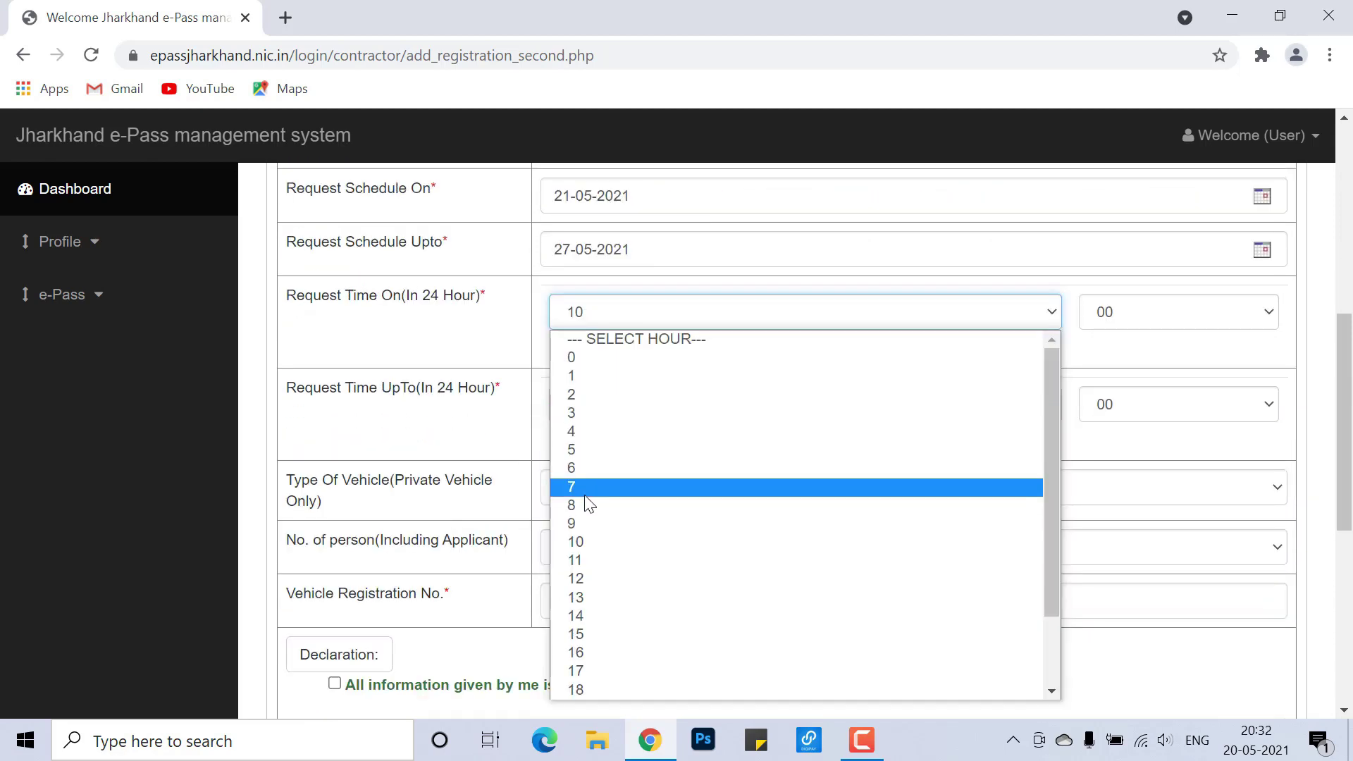
left_click(588, 502)
left_click(645, 408)
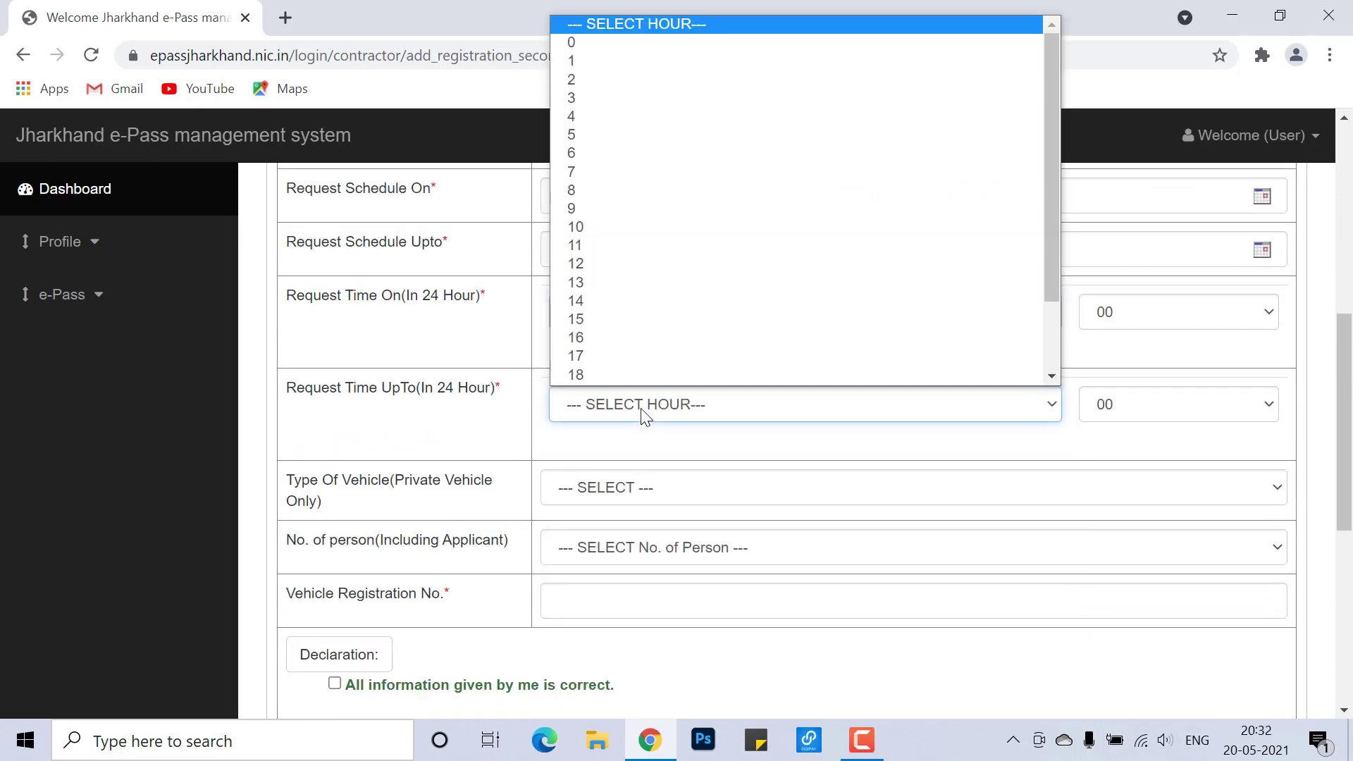
scroll(623, 324, "down", 1)
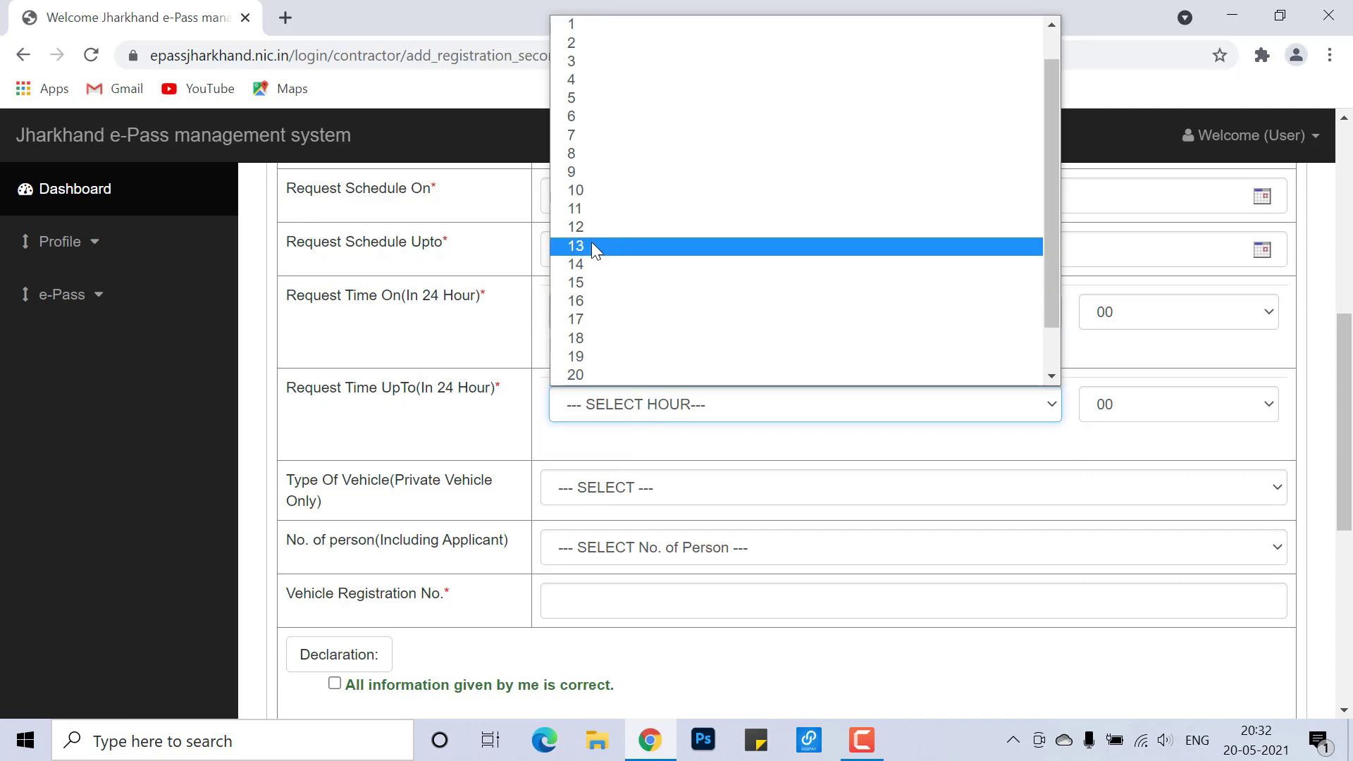
left_click(586, 263)
scroll(822, 372, "down", 1)
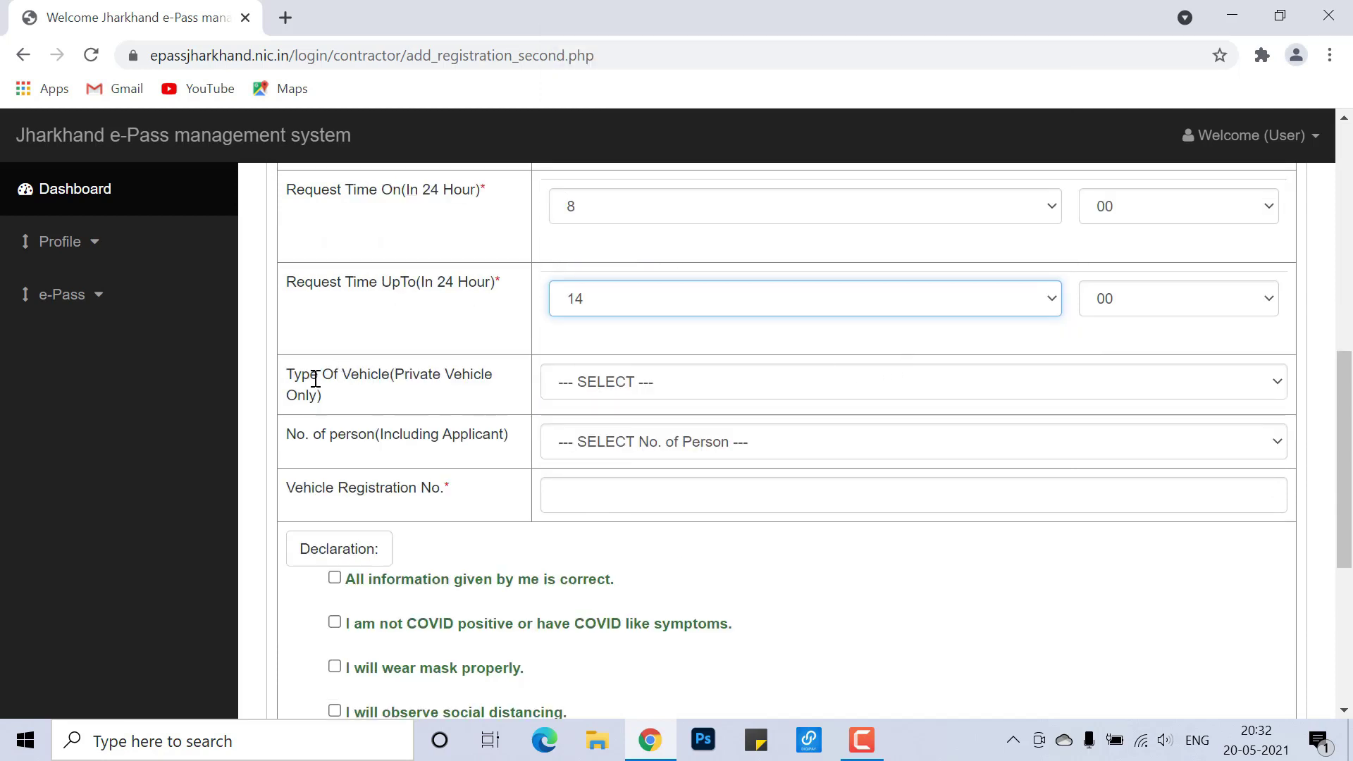
- Choose FOUR WHEELER as the vehicle type, changing it from TWO WHEELER, with 3 persons travelling
left_click(636, 382)
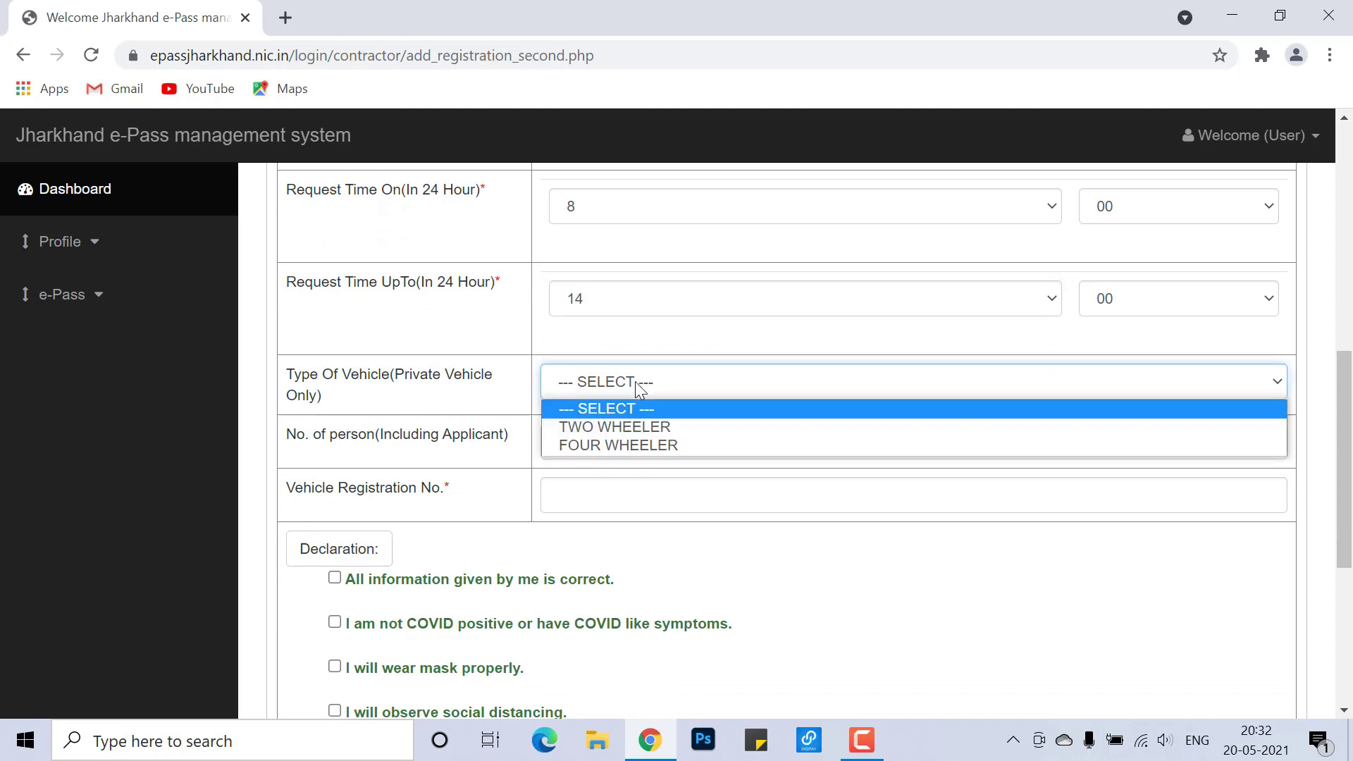
left_click(641, 428)
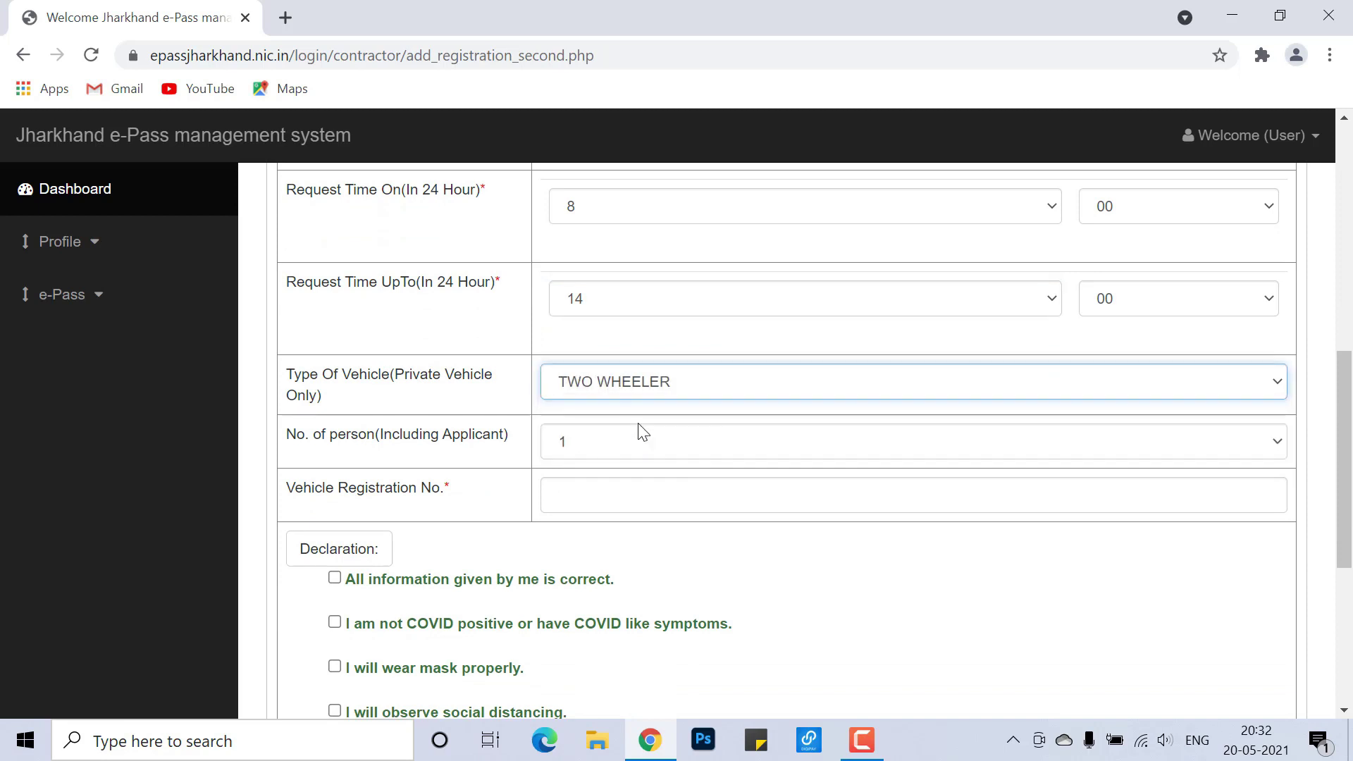
left_click(595, 455)
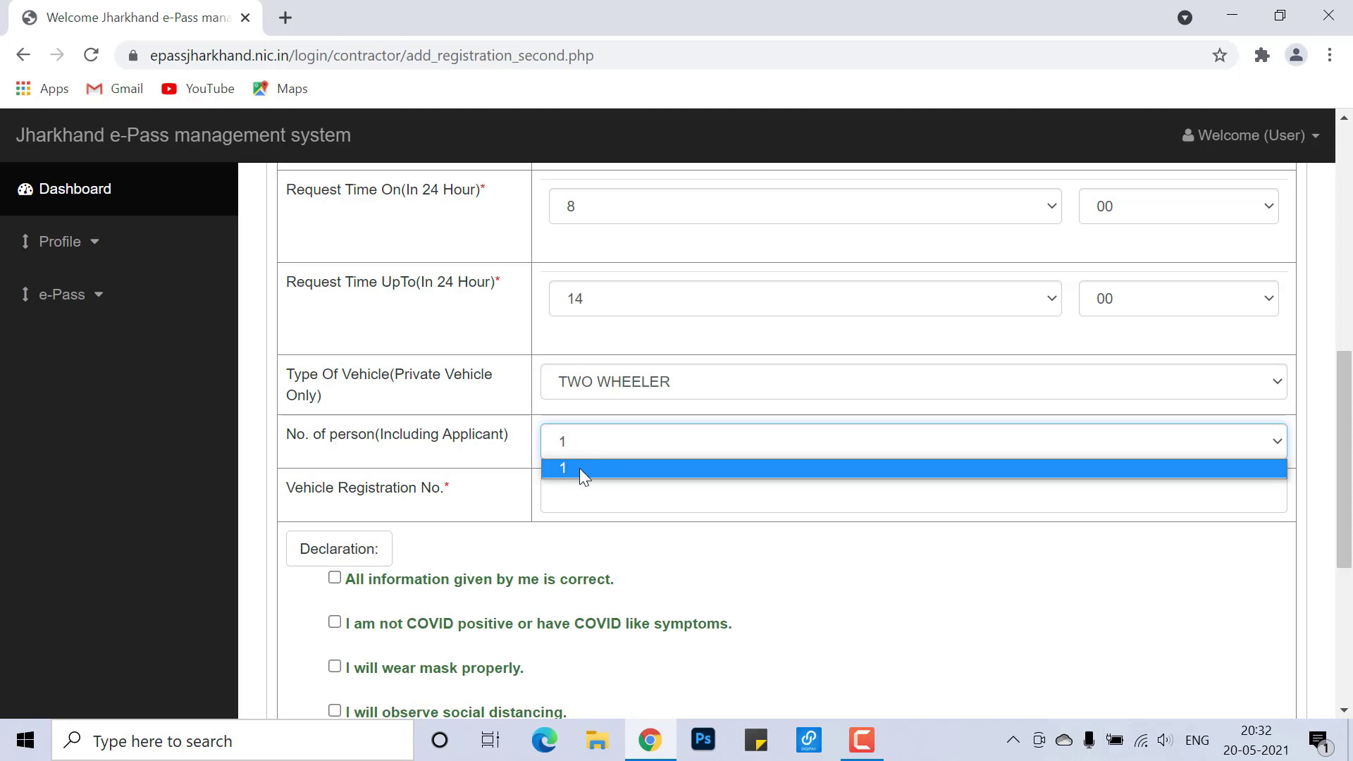
left_click(653, 378)
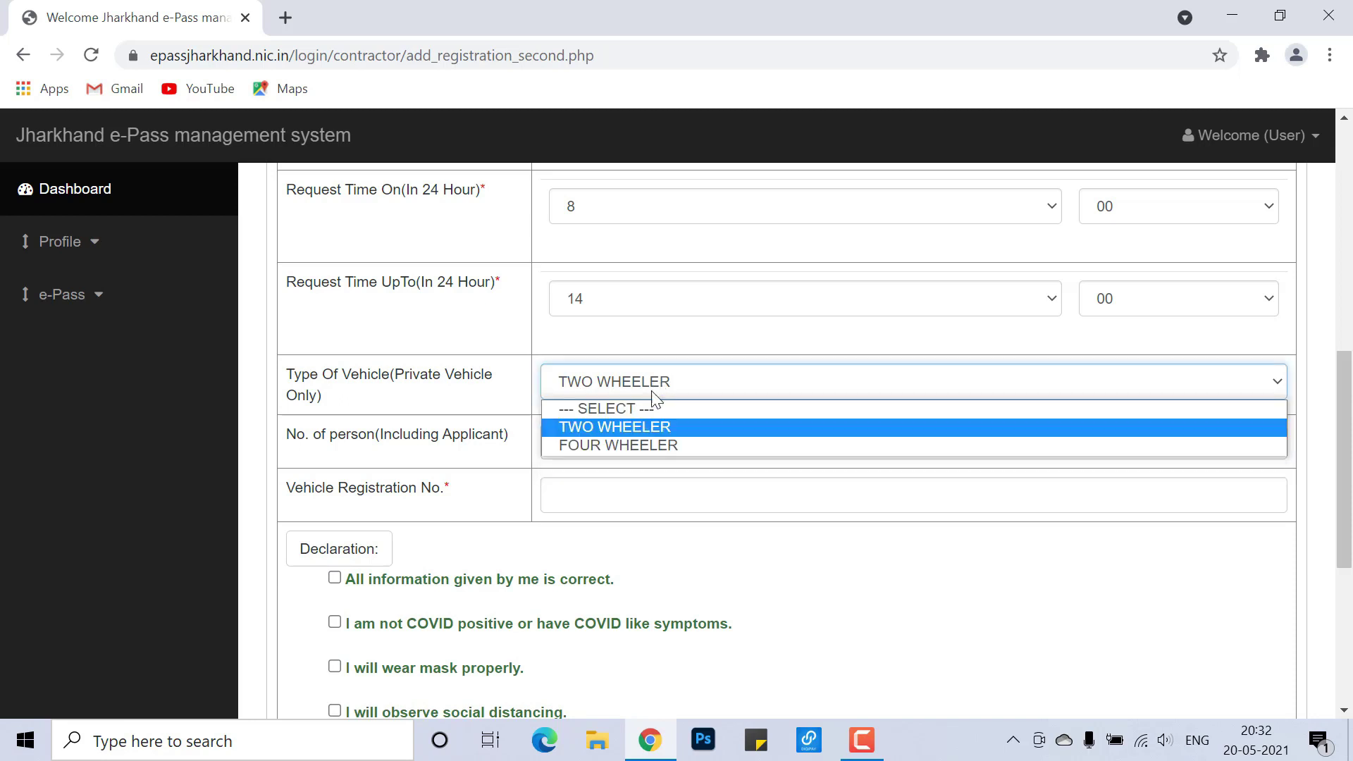
left_click(651, 443)
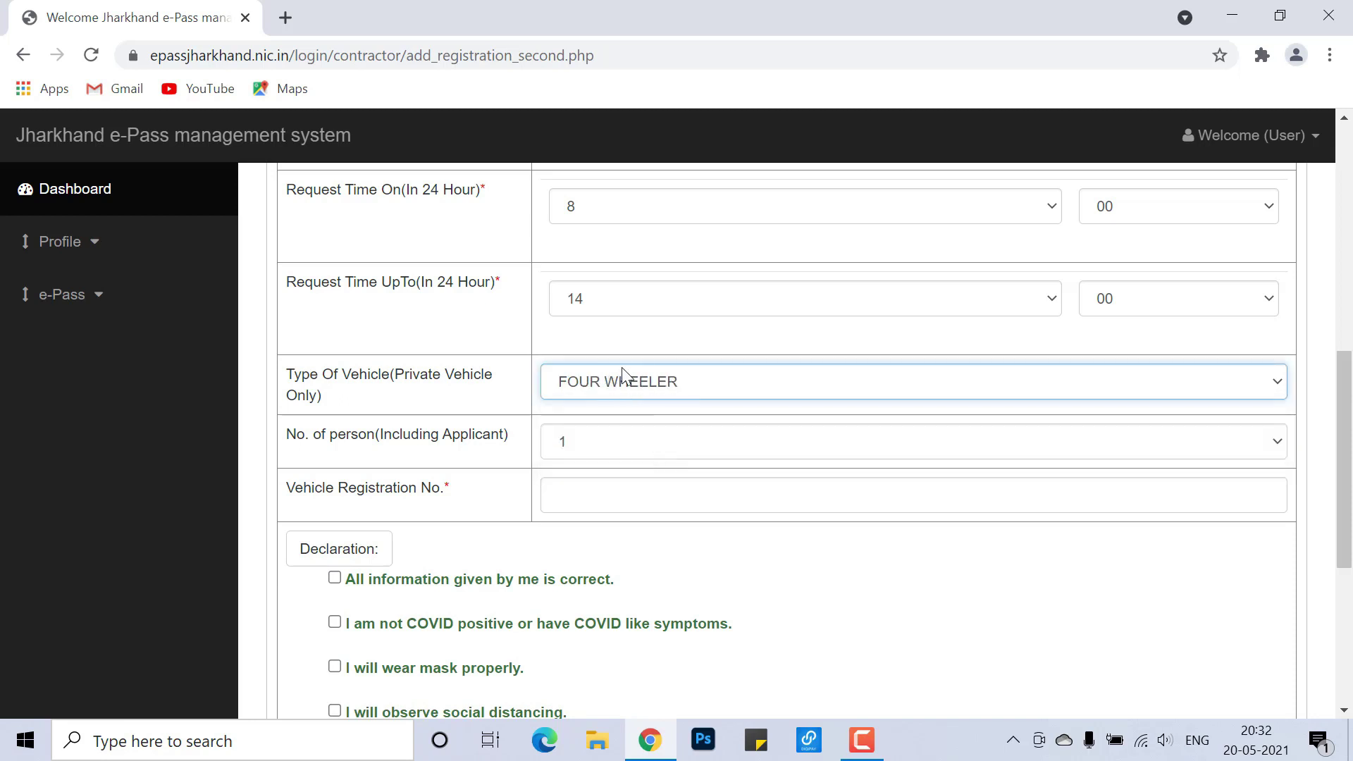
left_click(619, 441)
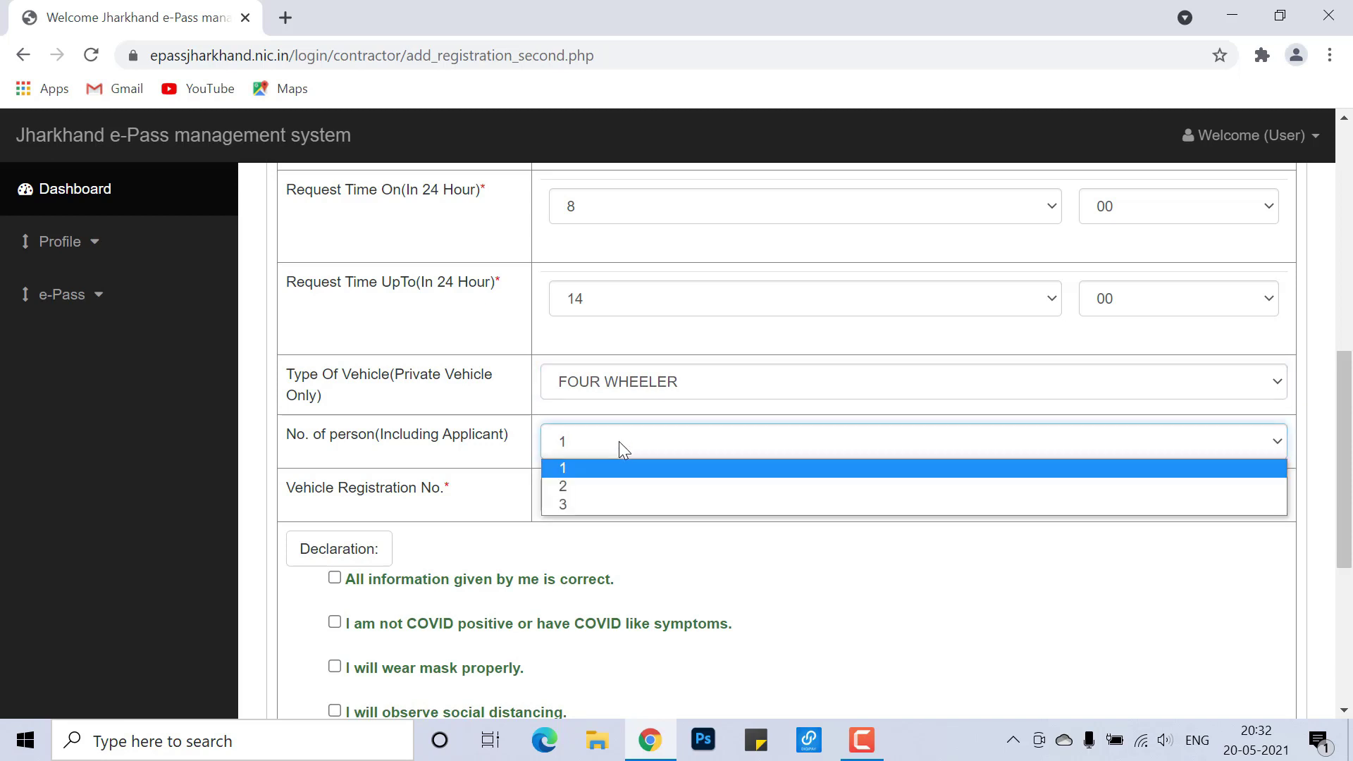
left_click(591, 503)
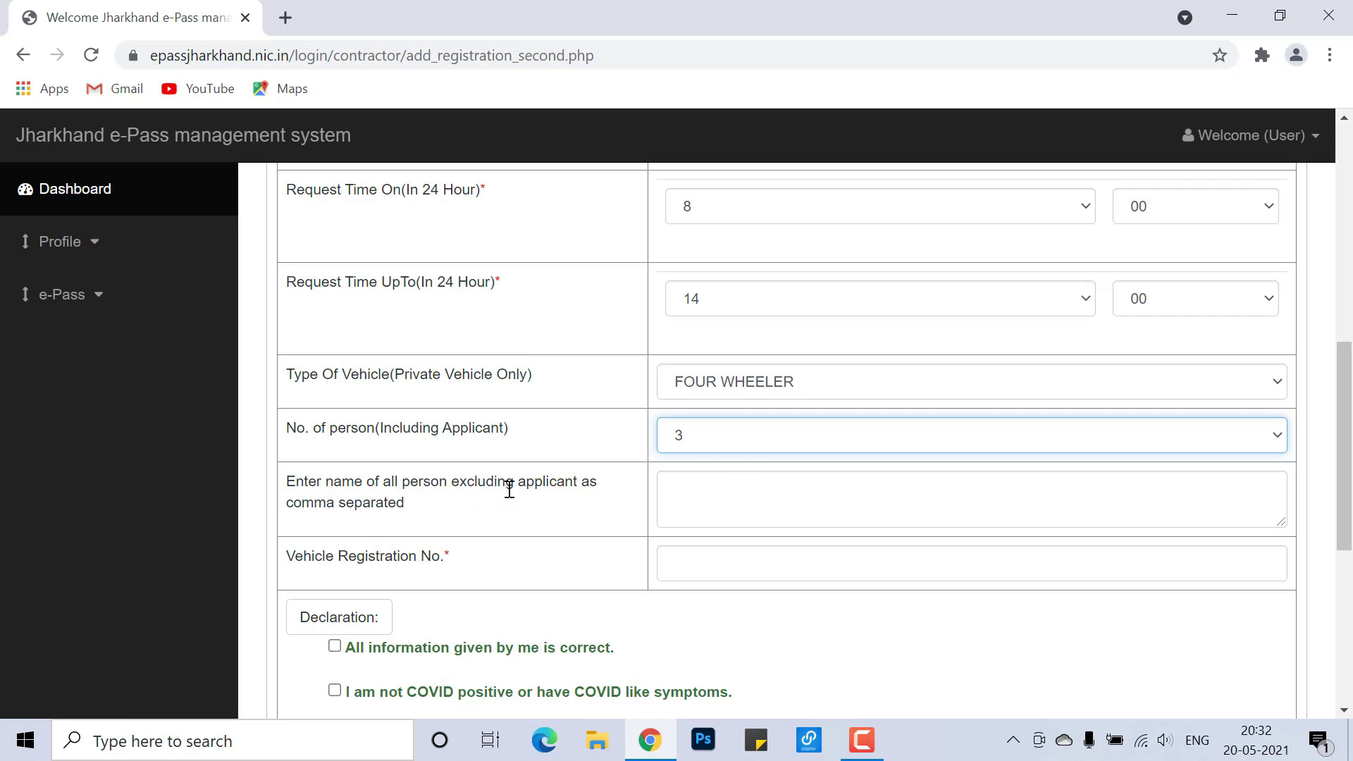
- Enter the three companions' names in the names field, correcting the typos in the third name
left_click(723, 505)
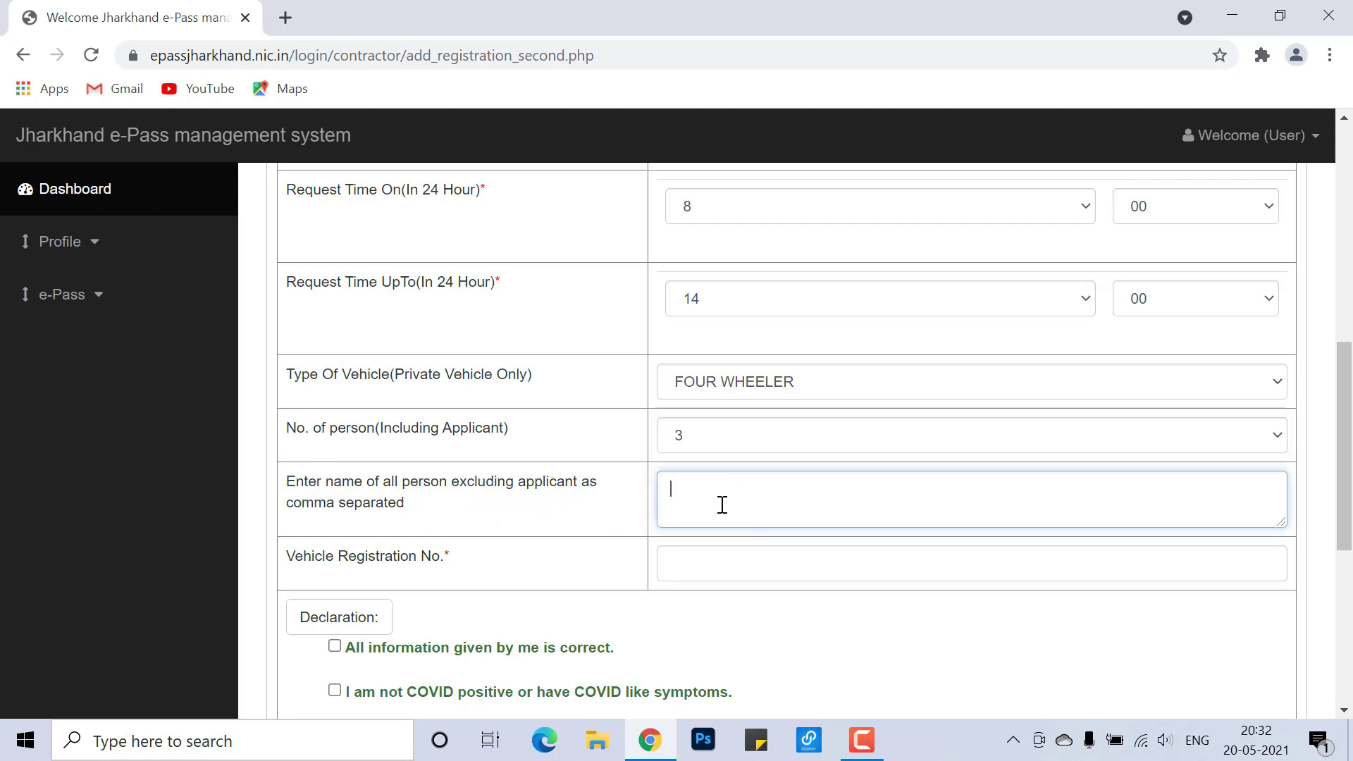
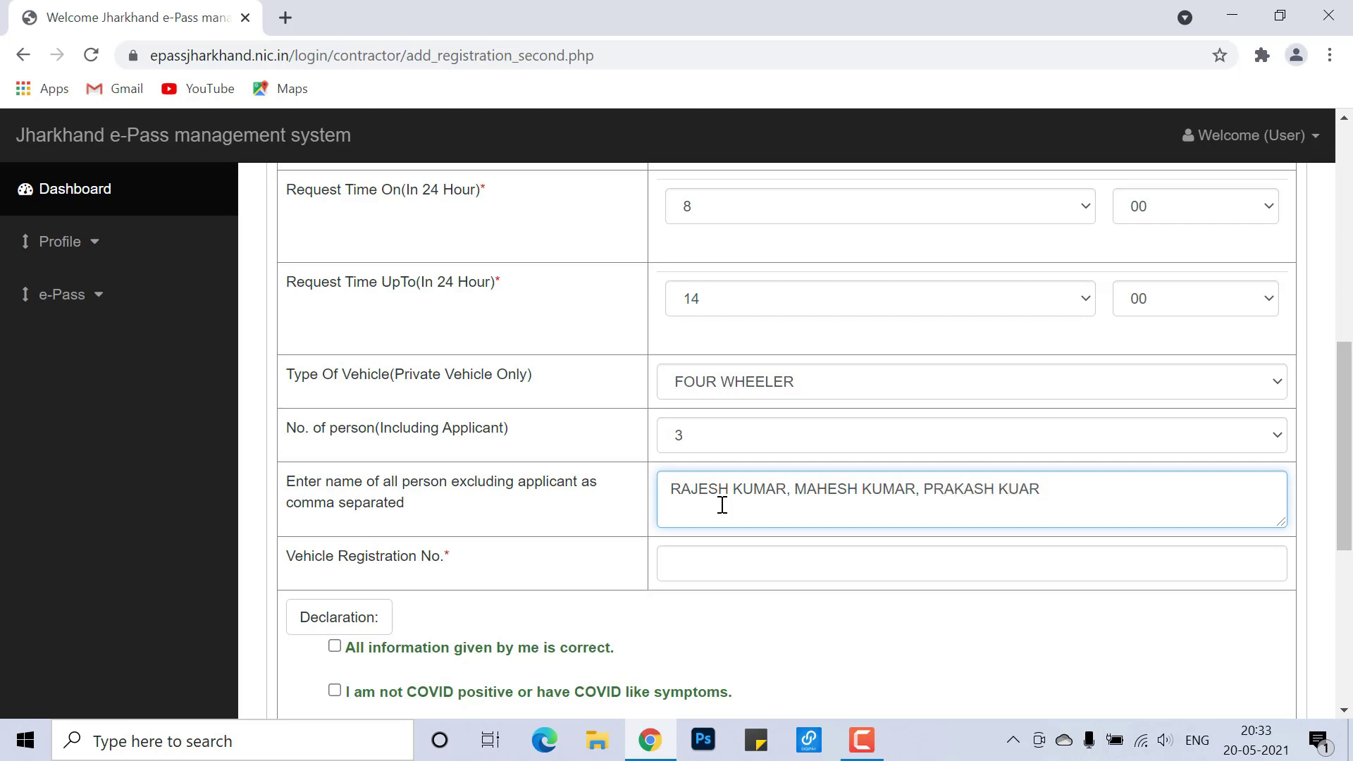
type("MAR")
key("BackSpace")
key("BackSpace")
key("BackSpace")
type("UMAR")
- Number the names 1 to 3 and add a fourth companion as name 4
key("Home")
type("1")
left_click(809, 488)
type("2")
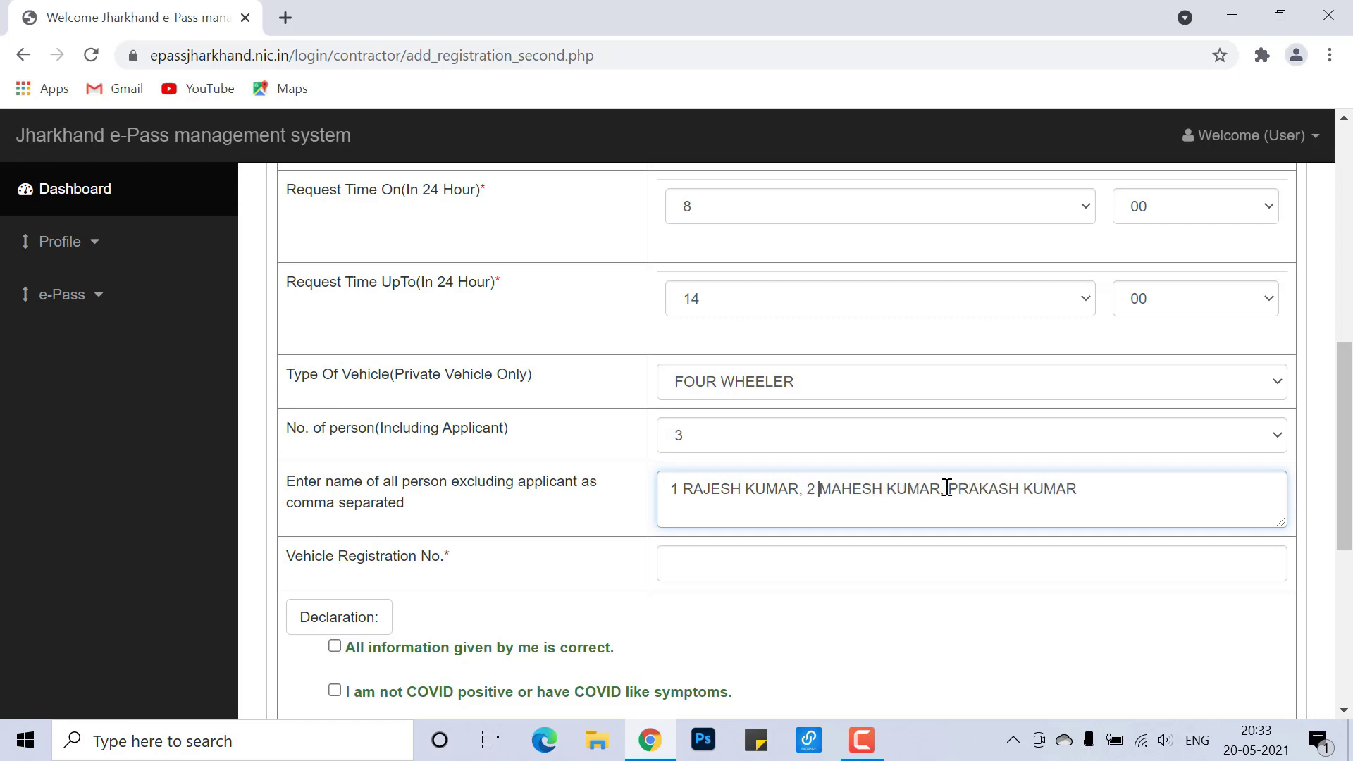
left_click(949, 488)
type("3")
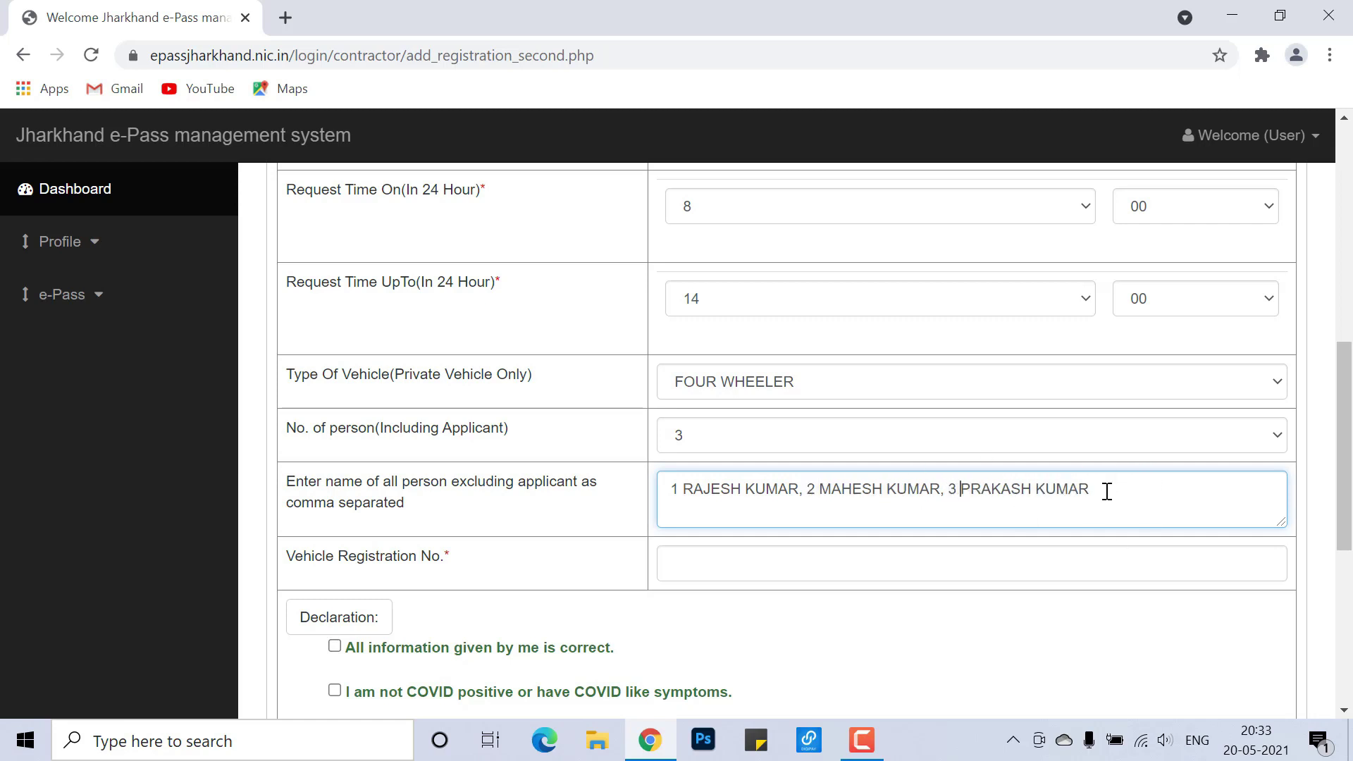
left_click(1109, 489)
- Enter the vehicle registration number
scroll(670, 563, "down", 2)
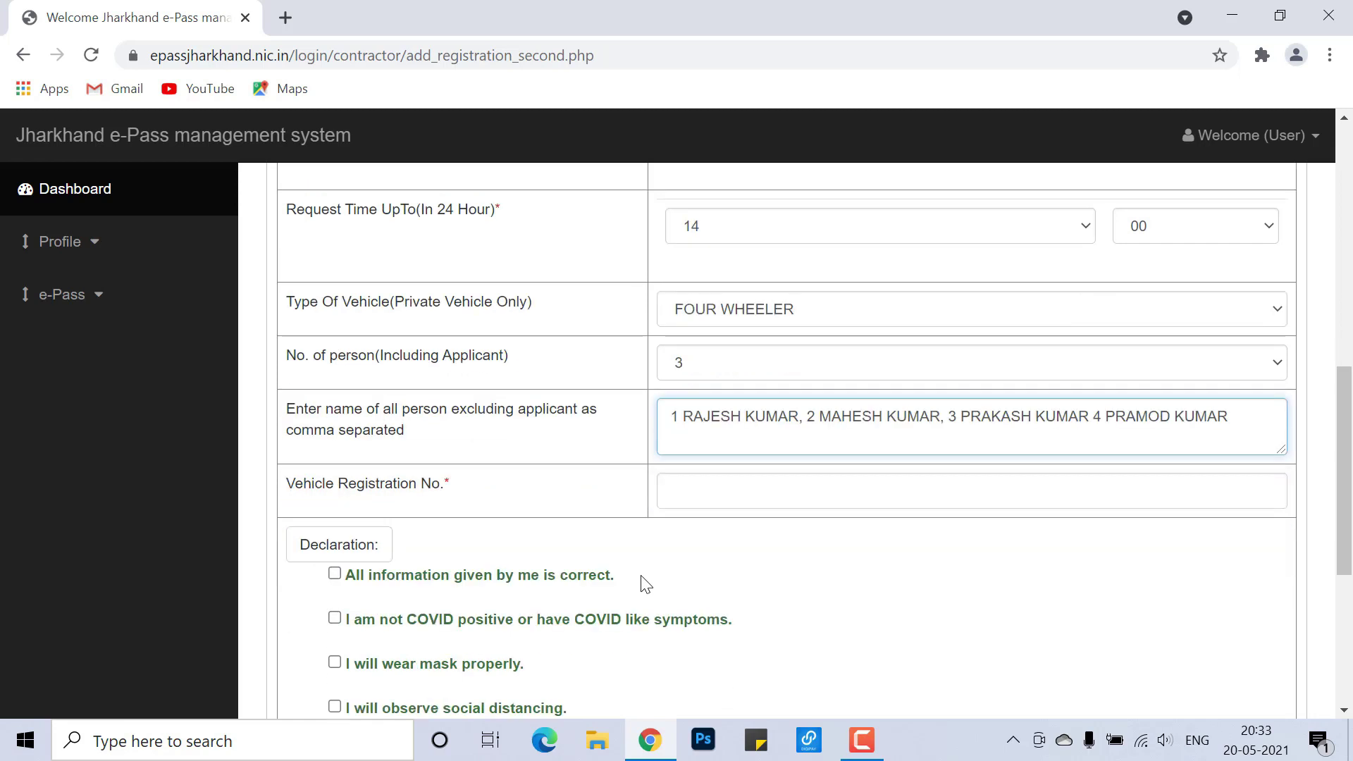
left_click(719, 468)
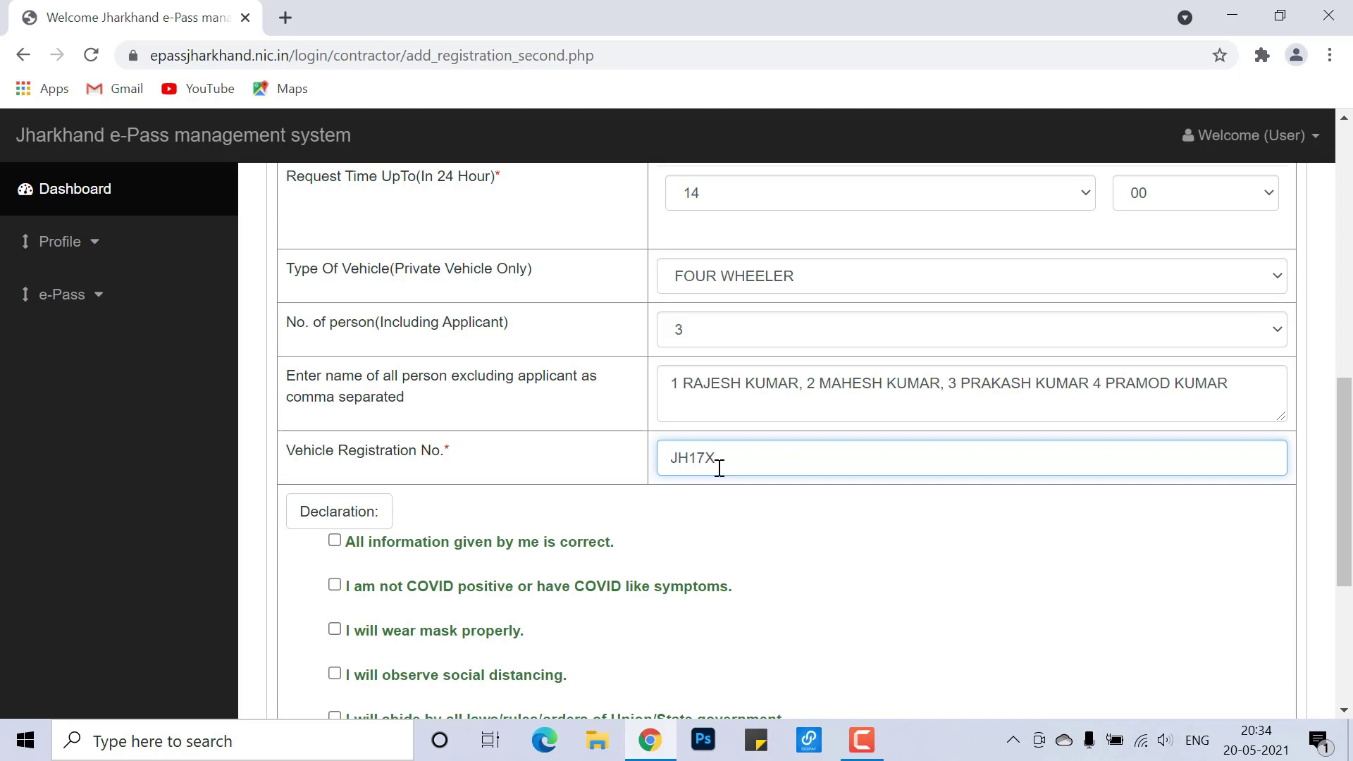
- Tick all eight declaration checkboxes and submit the request with Agree & Proceed
left_click(897, 557)
scroll(563, 504, "down", 1)
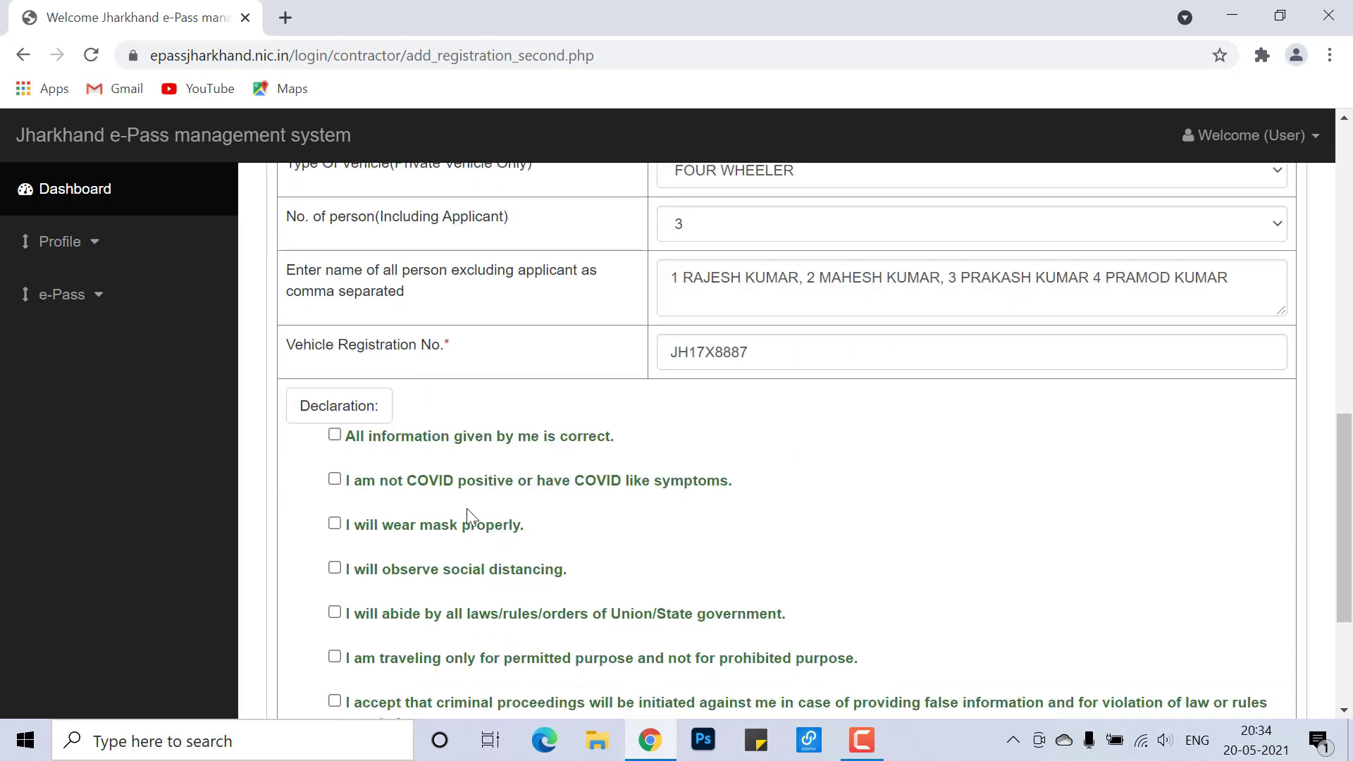
left_click(334, 435)
left_click(335, 479)
left_click(335, 524)
left_click(335, 569)
scroll(432, 537, "down", 2)
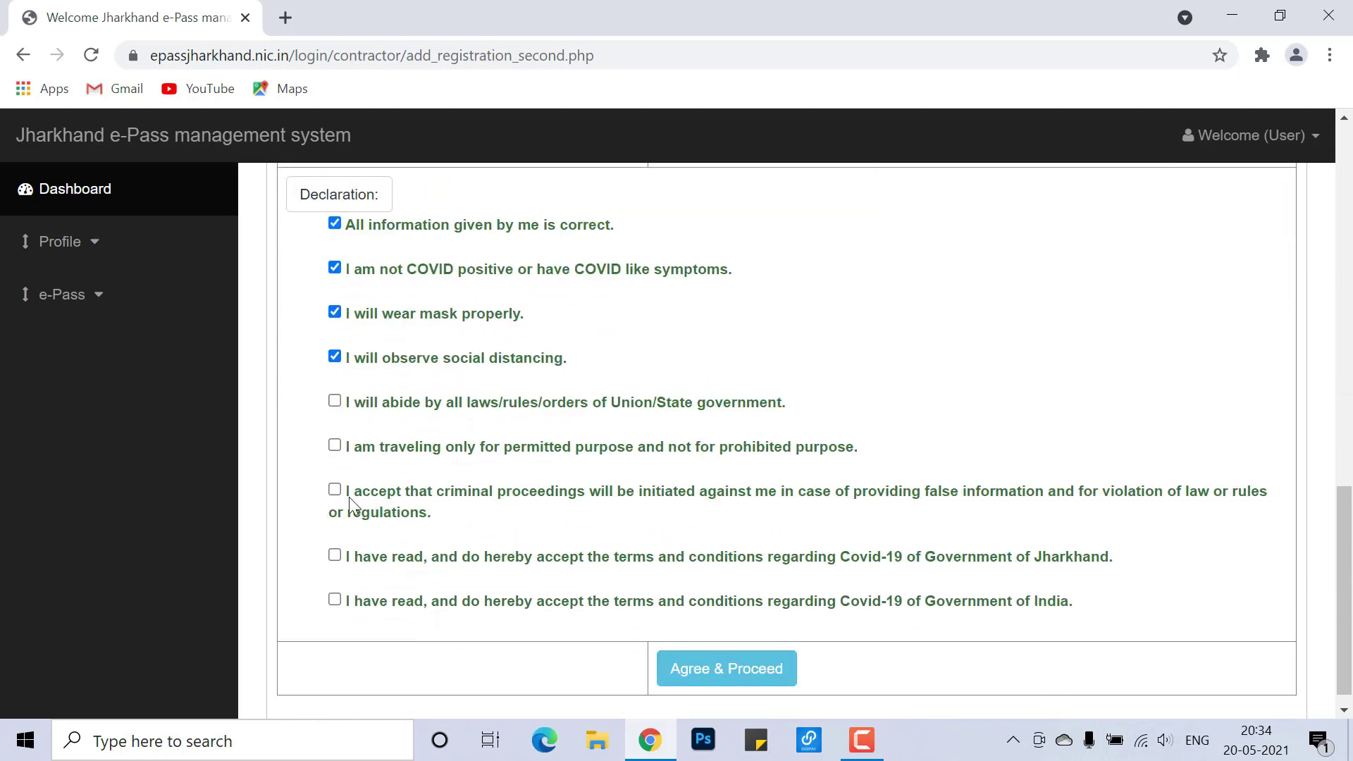
left_click(334, 401)
left_click(335, 445)
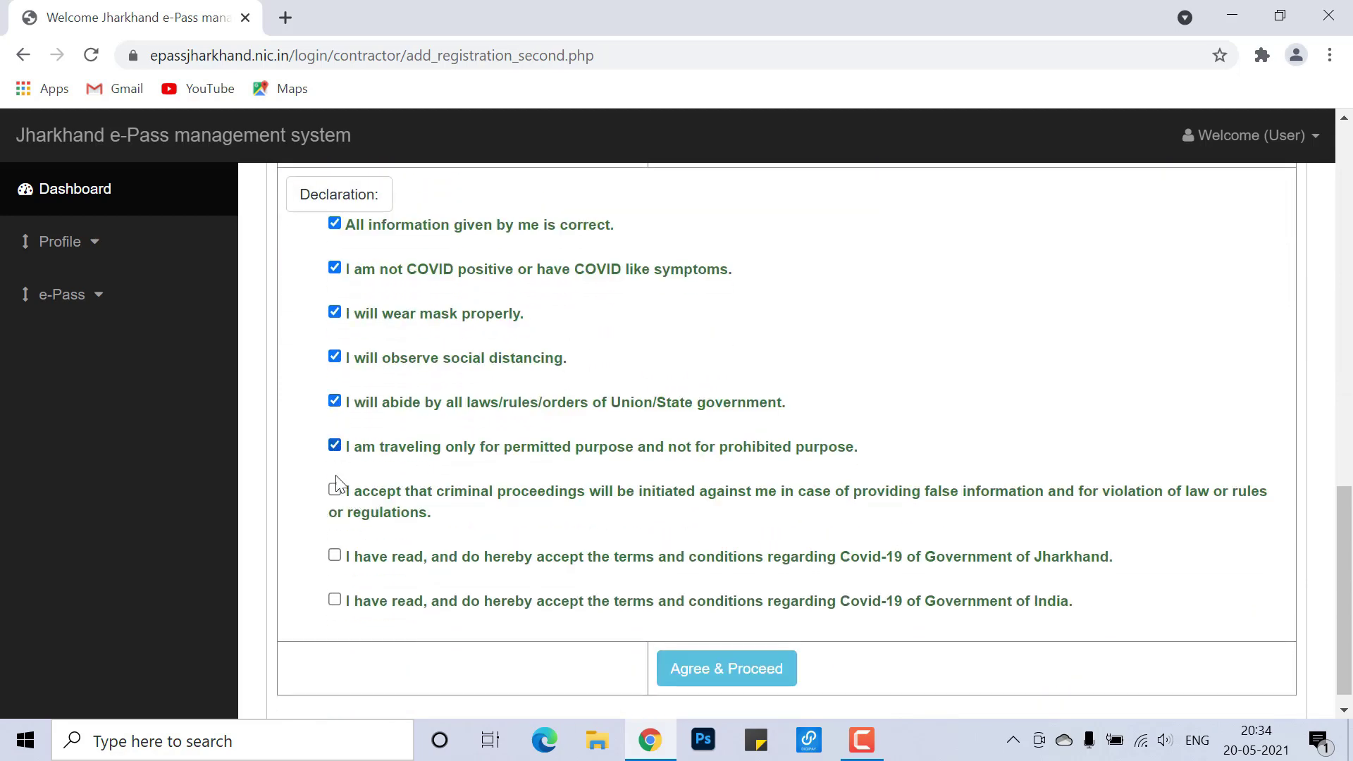
left_click(335, 555)
left_click(335, 599)
left_click(737, 671)
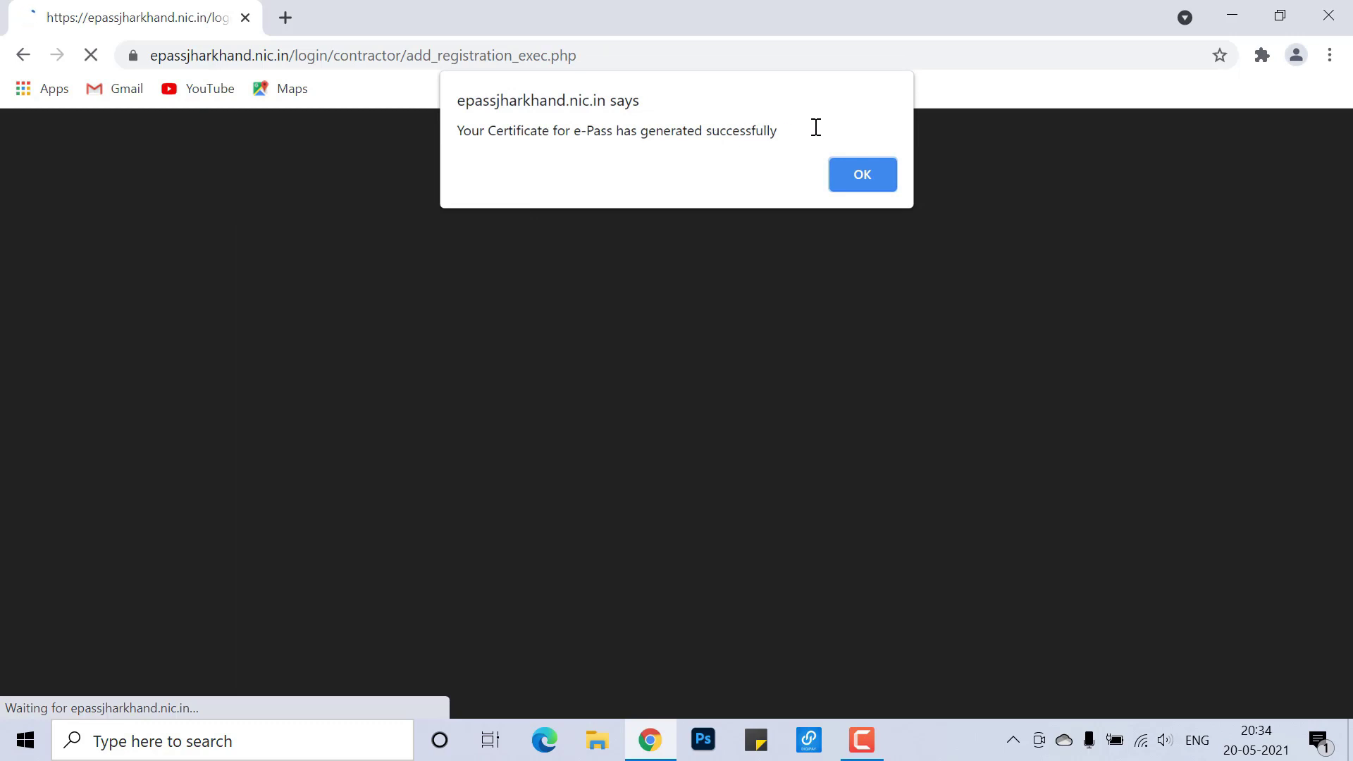
- Dismiss the certificate-generated alert and go to e-Pass > Download e-Pass
left_click(878, 174)
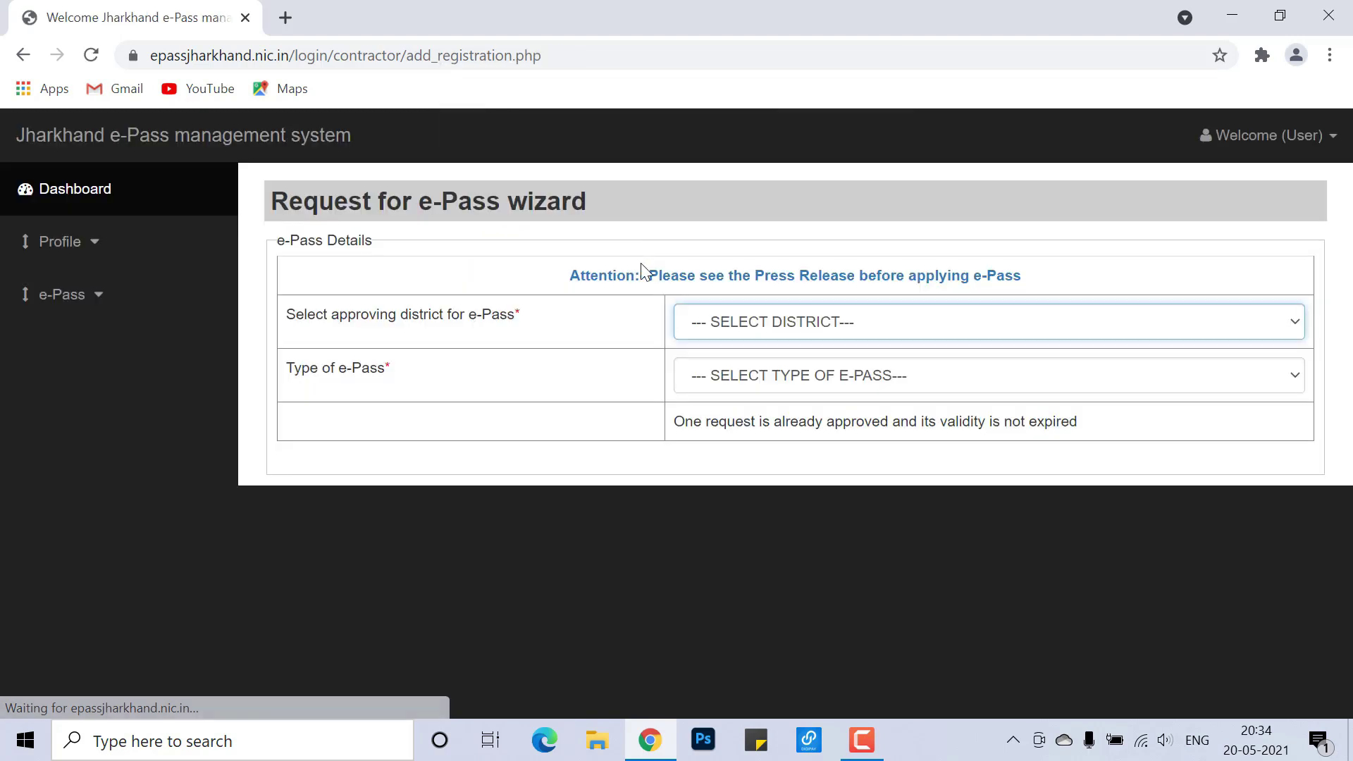
left_click(58, 296)
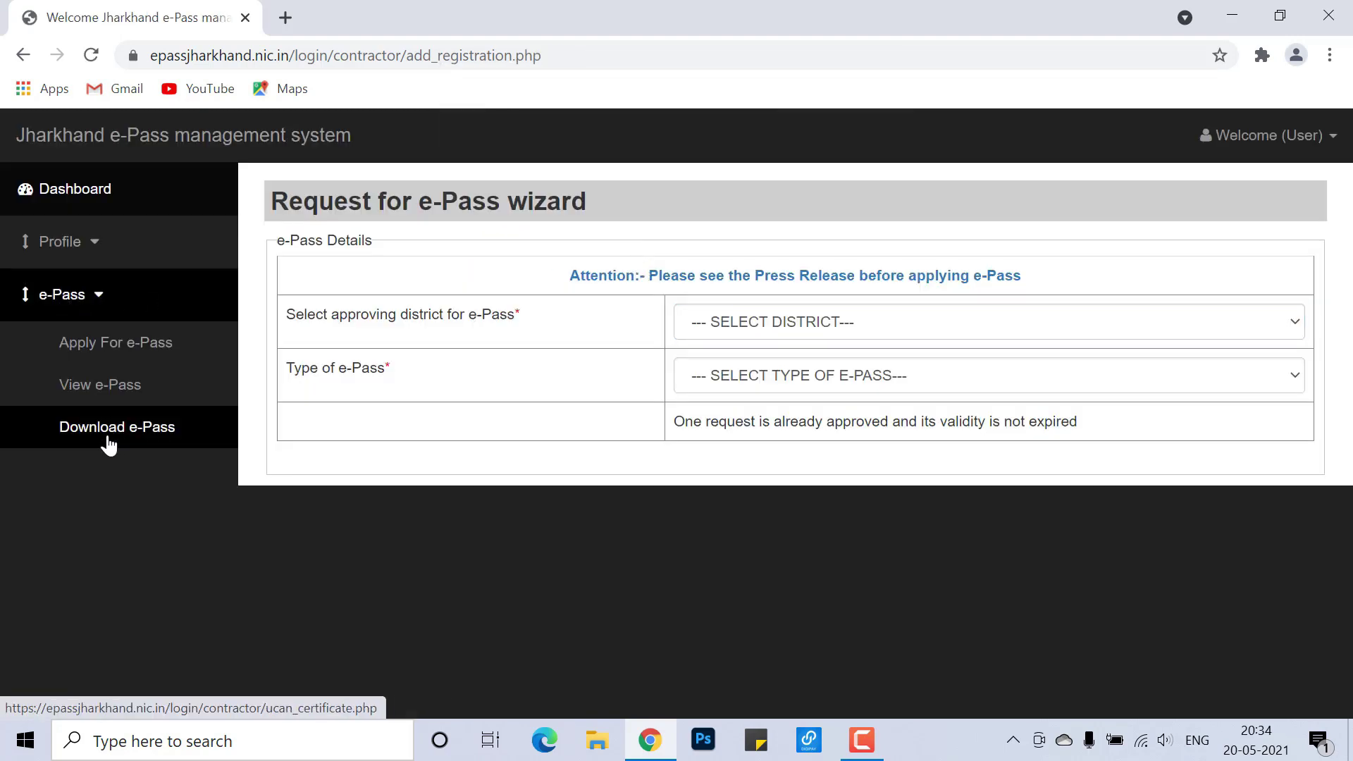
left_click(105, 432)
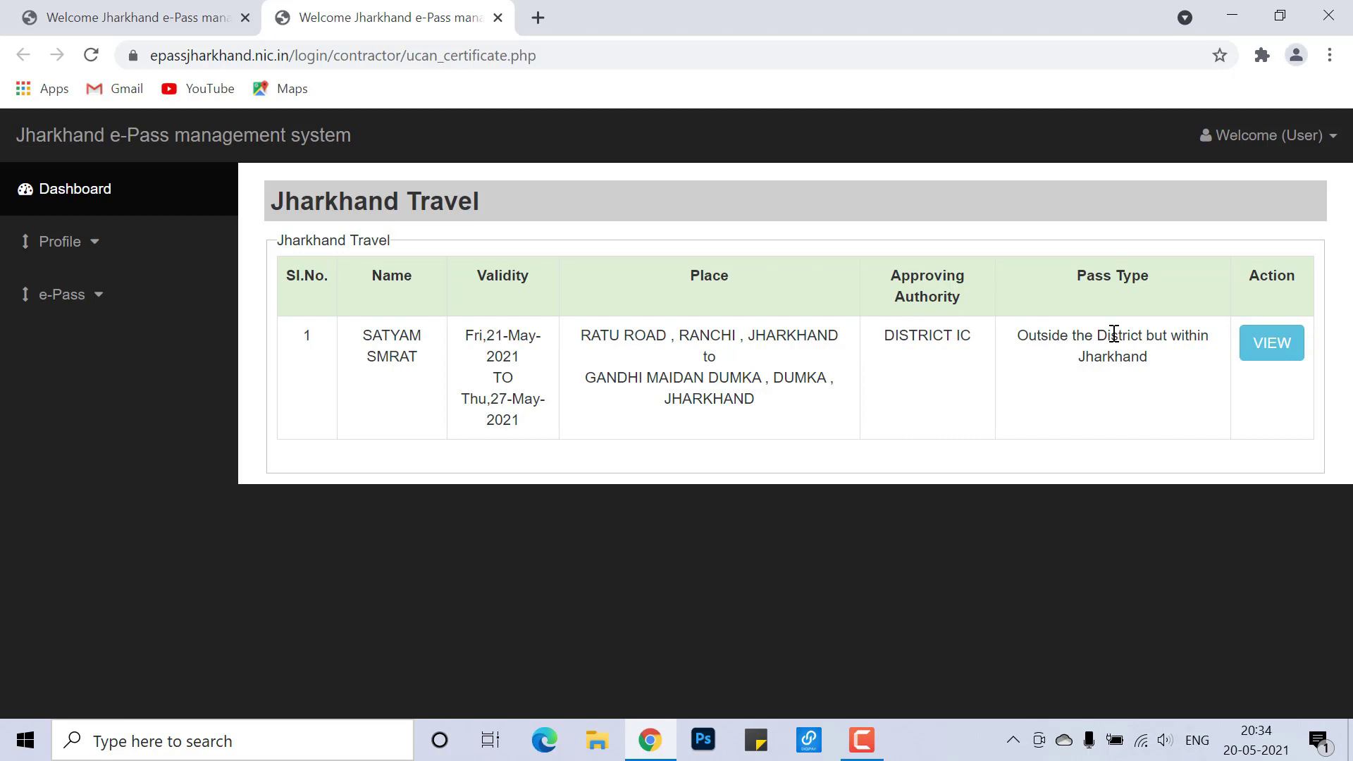
- View the Inter District Vehicle Permit certificate, scroll through it, and choose Print This Certificate
left_click(1269, 345)
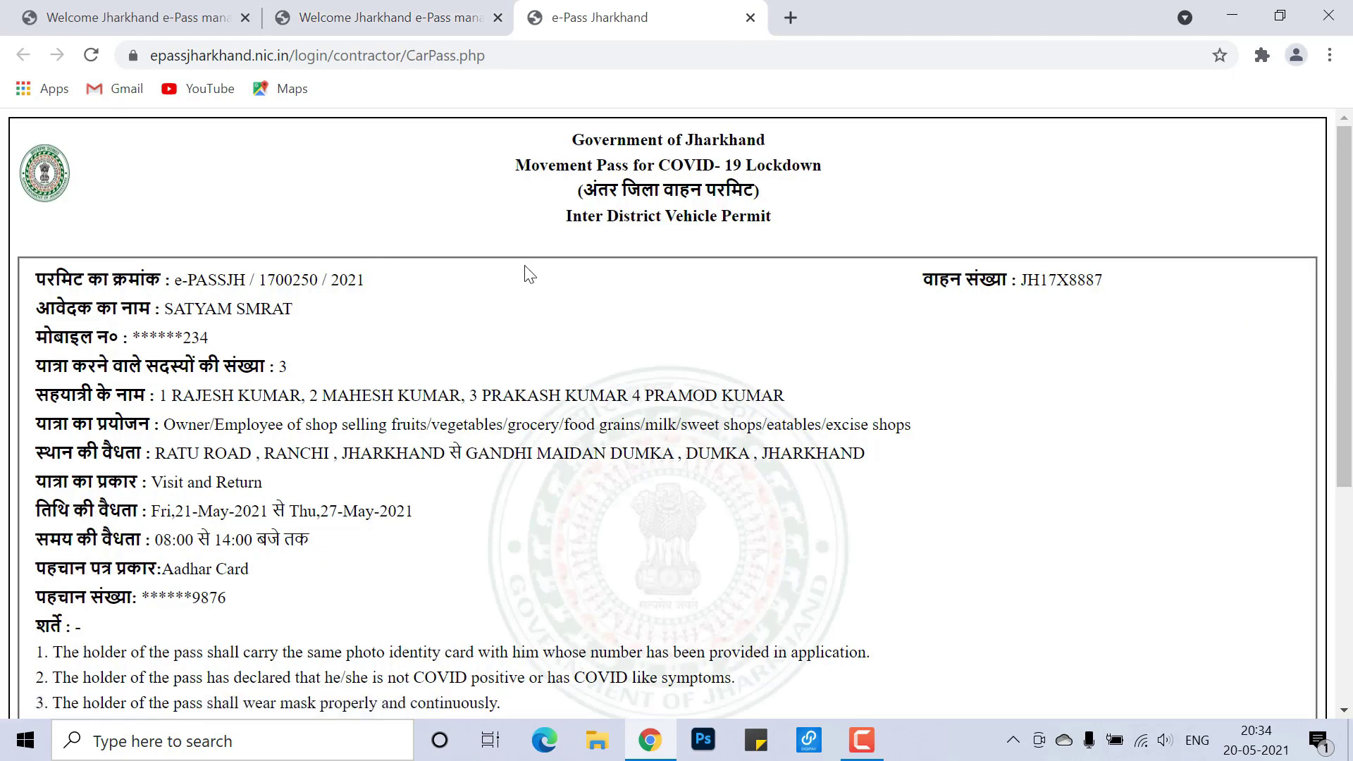
scroll(530, 274, "down", 1)
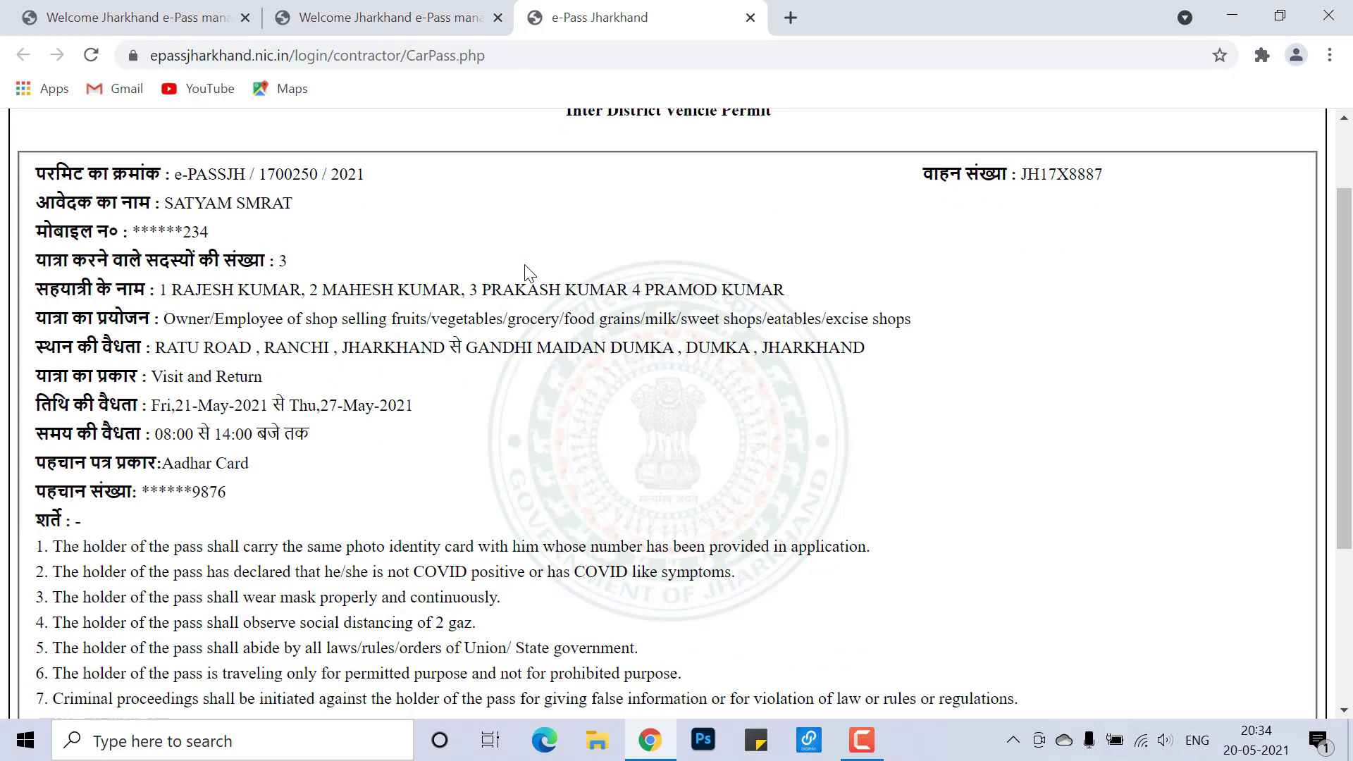
scroll(530, 274, "down", 3)
scroll(530, 274, "up", 4)
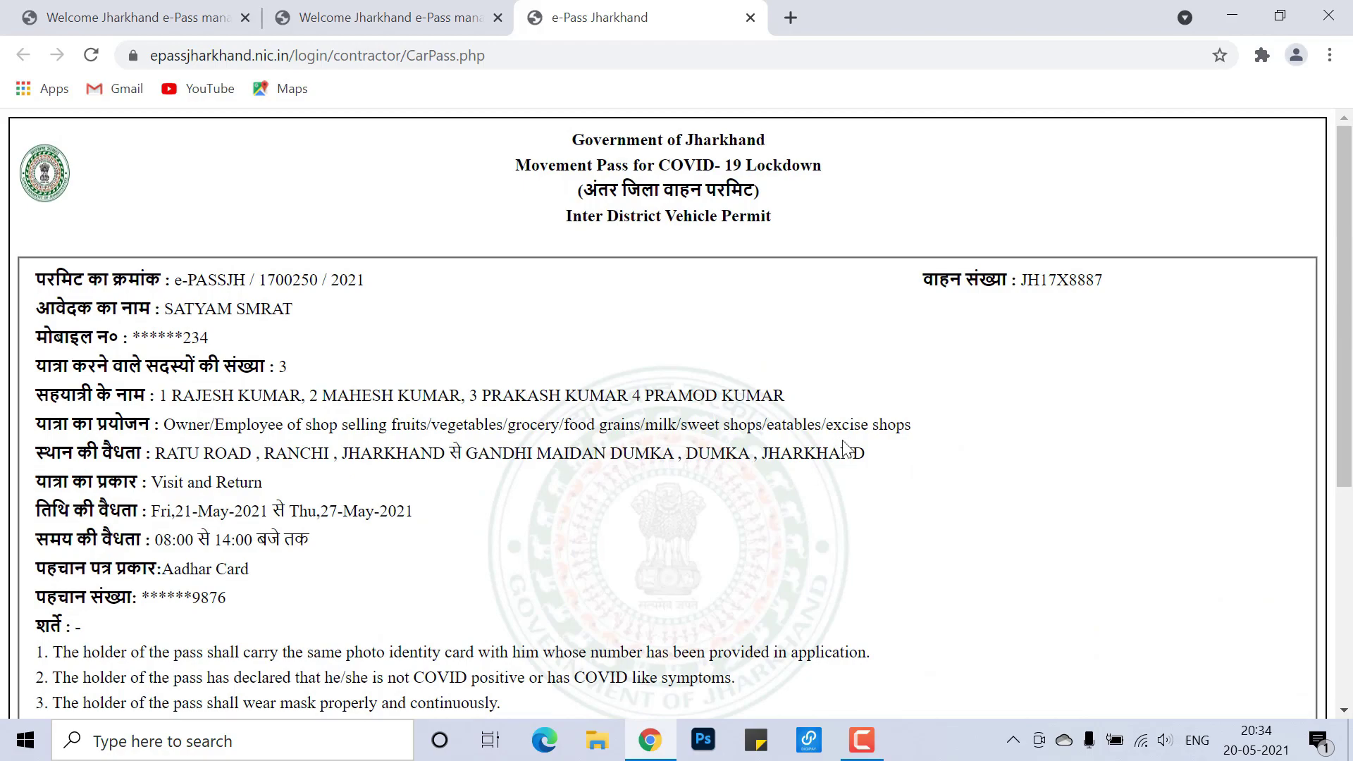
scroll(845, 445, "down", 5)
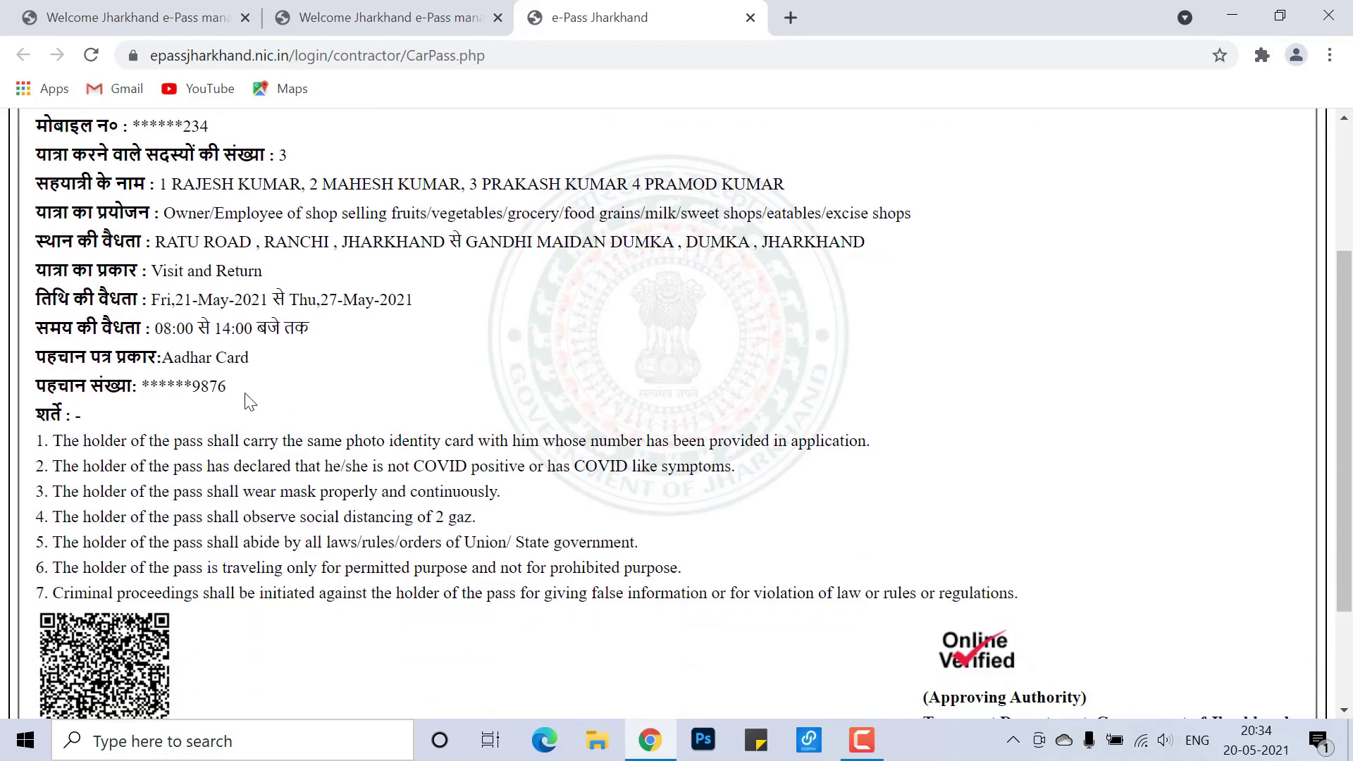
left_click(674, 678)
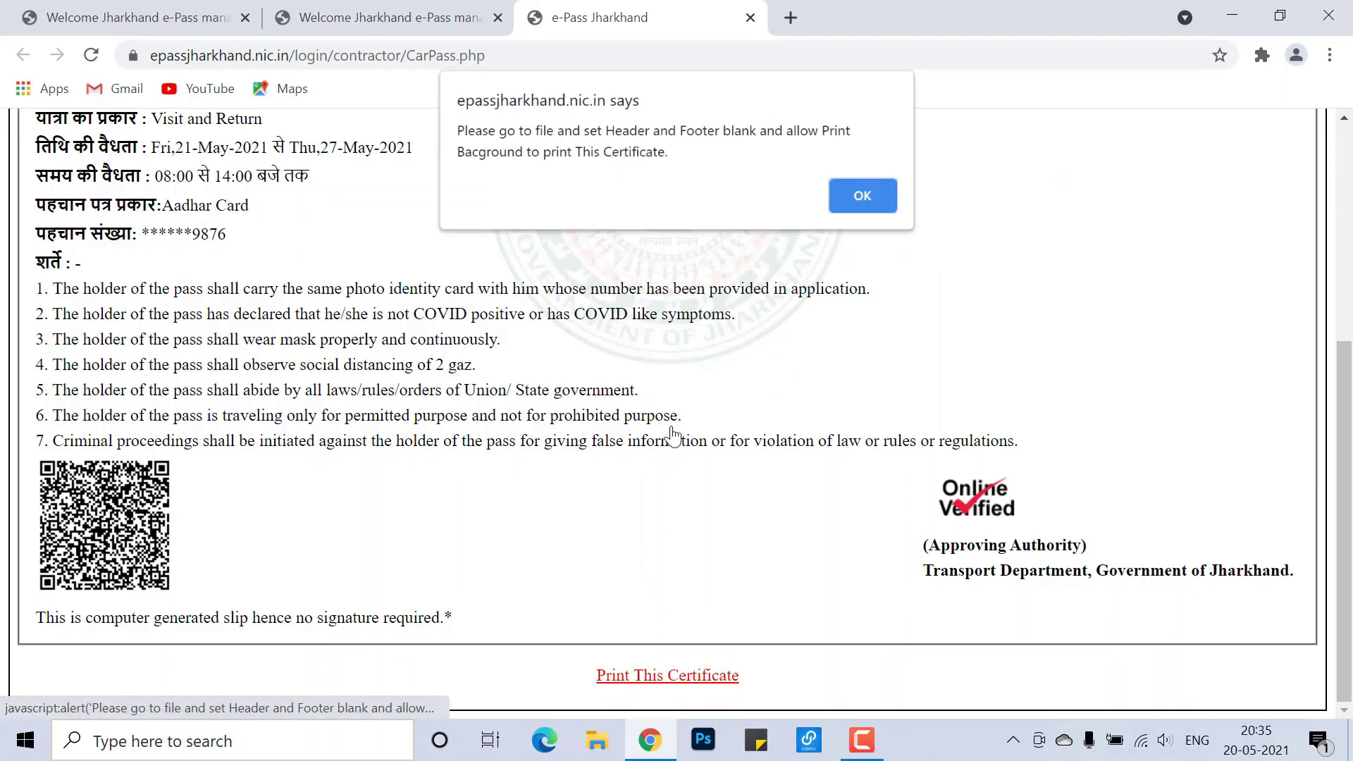
- Save the certificate with Save as PDF as 'e-Pass Jharkhand' in the Desktop EPASS folder
left_click(842, 201)
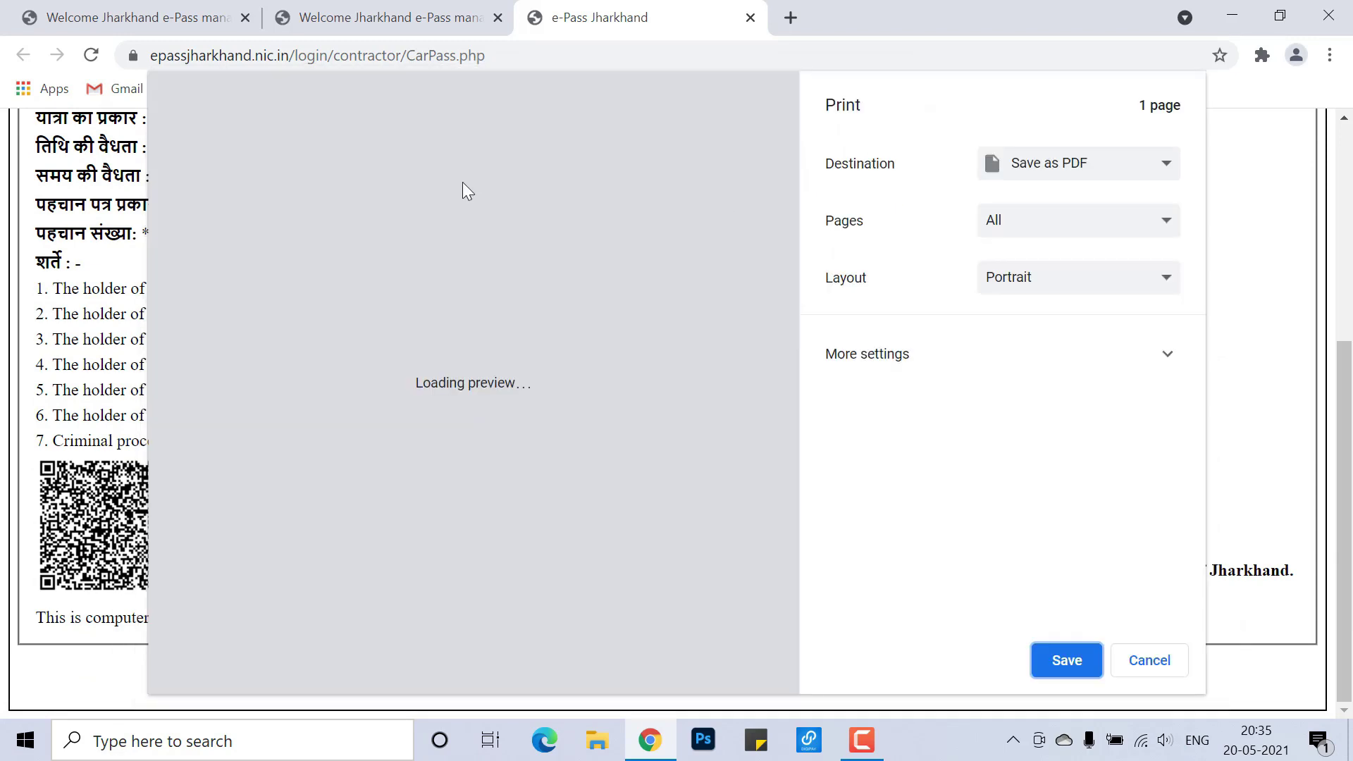
left_click(1080, 169)
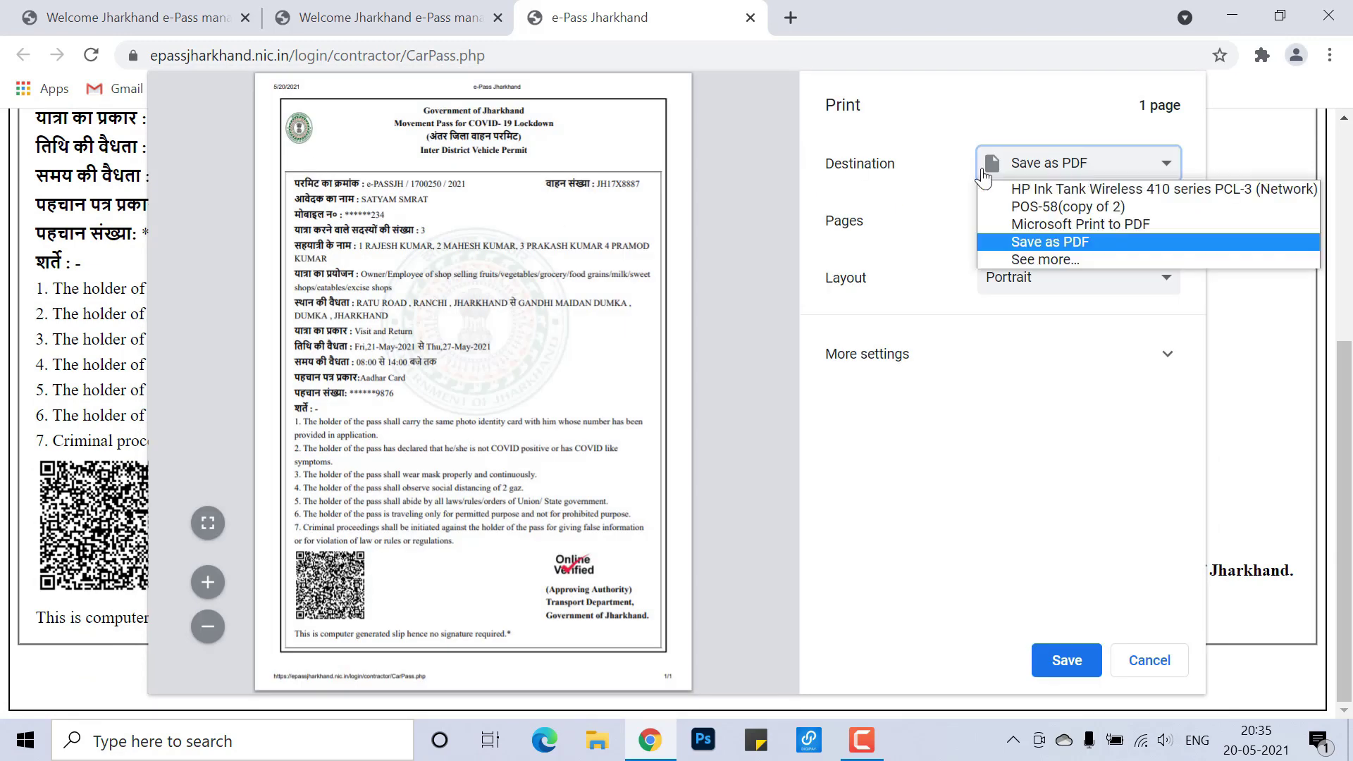
left_click(1082, 167)
left_click(1084, 166)
left_click(1083, 166)
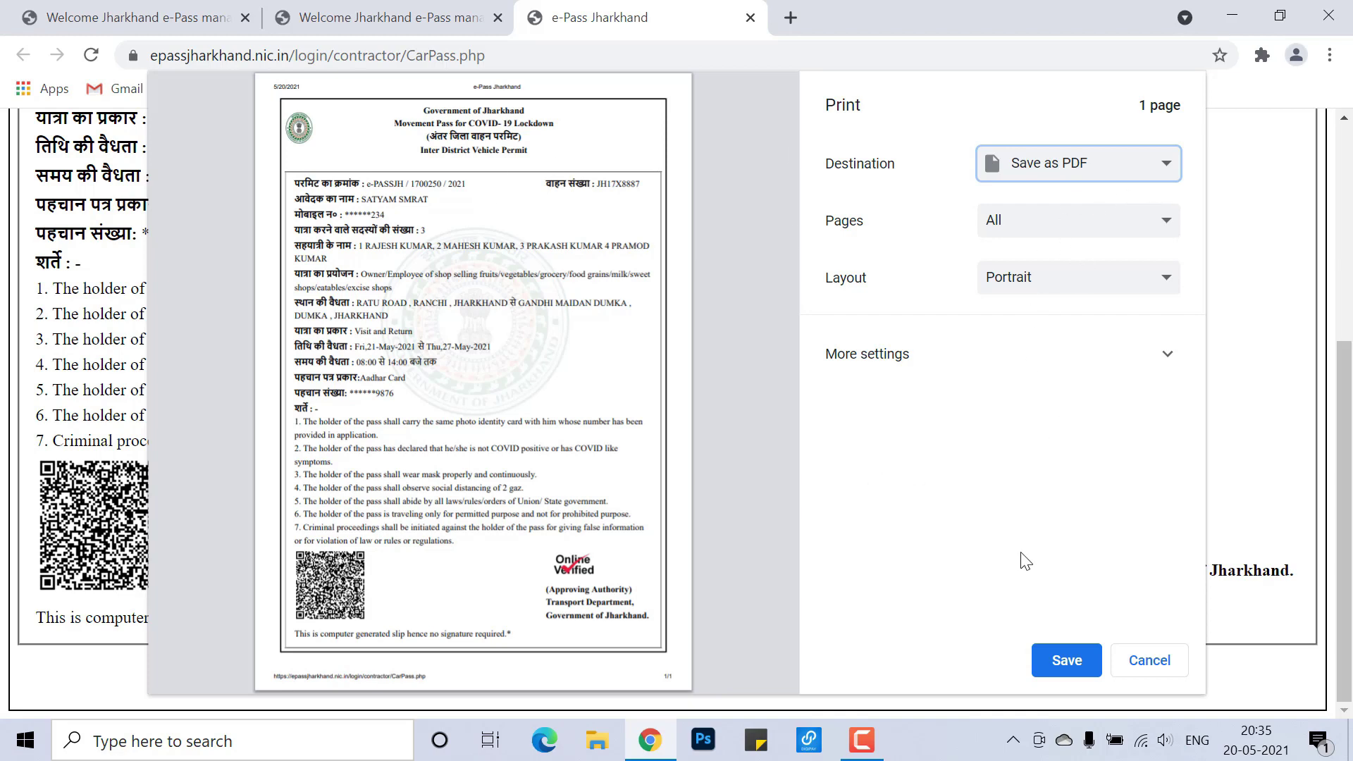
left_click(1069, 659)
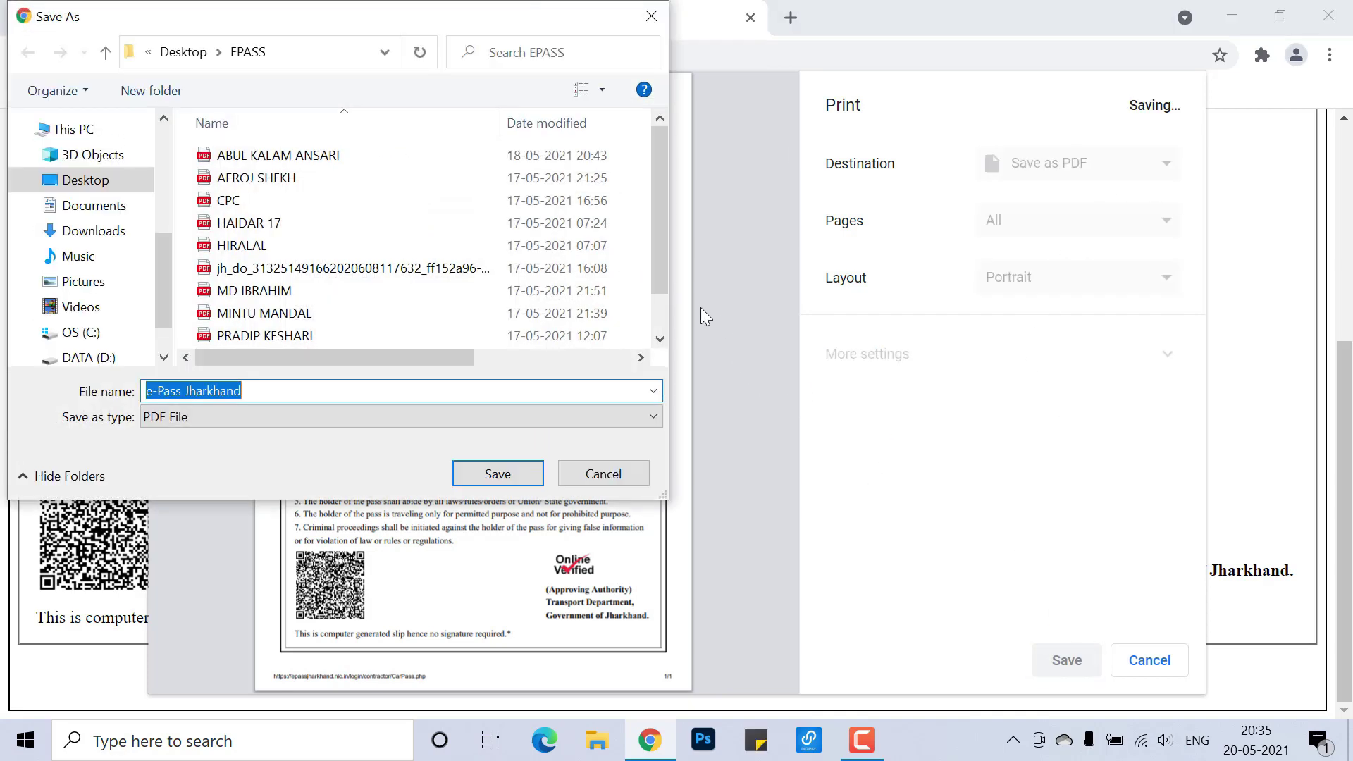
scroll(348, 356, "down", 1)
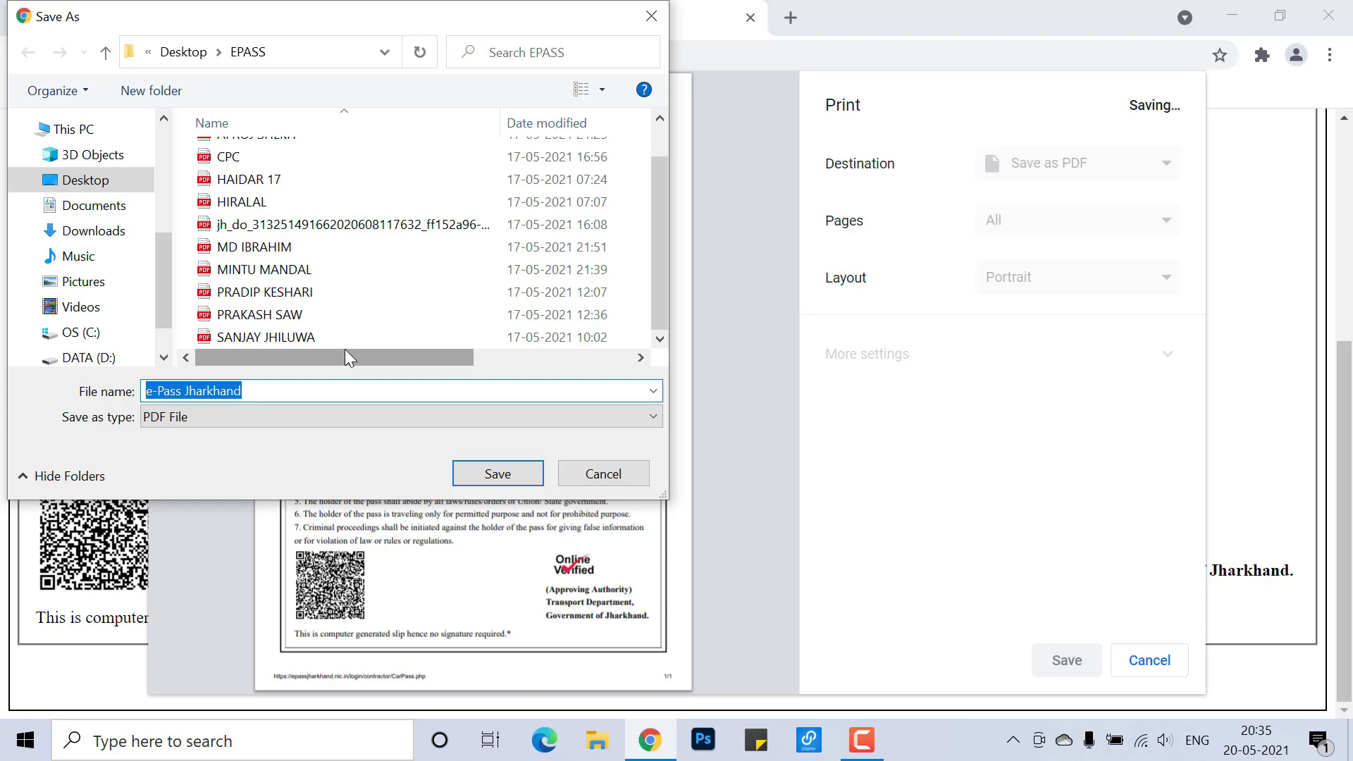
left_click(495, 472)
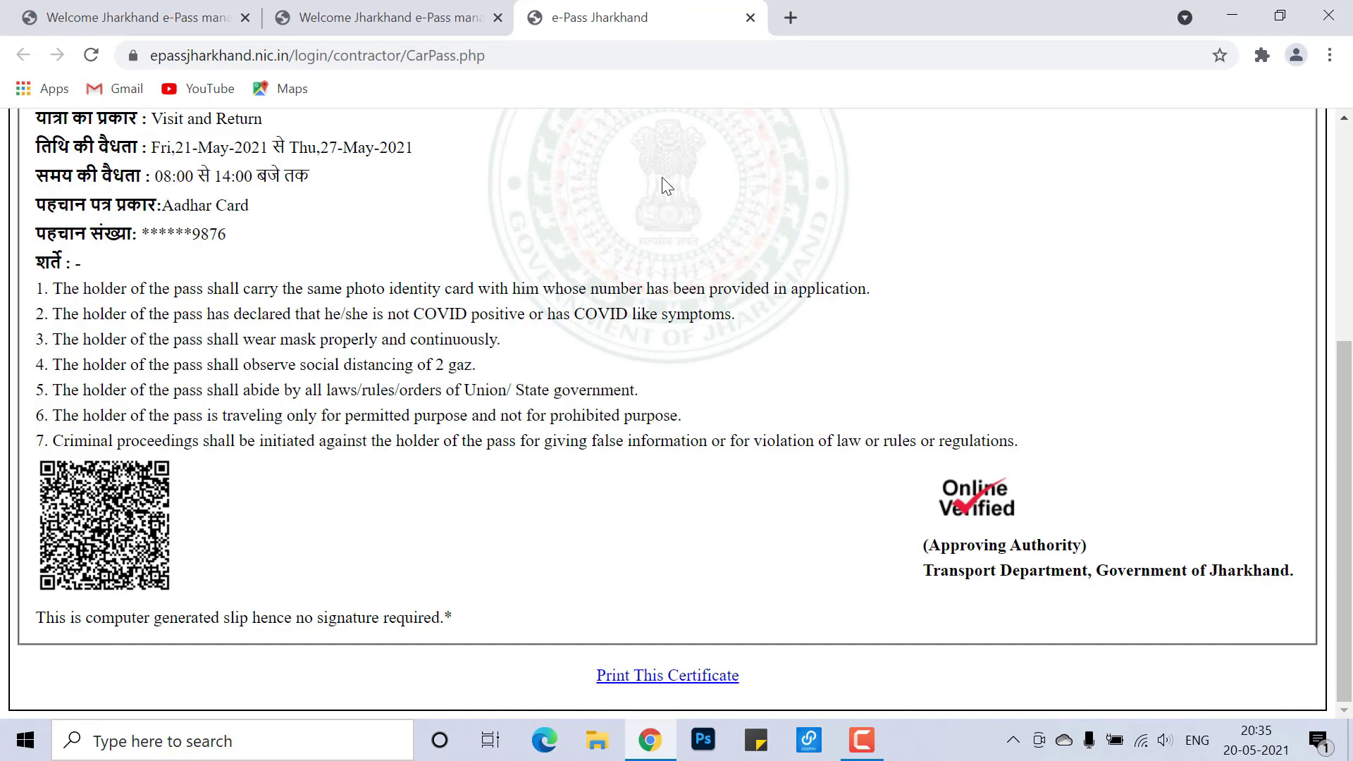
- Close the certificate and passes-list tabs, log out of the account, and close Chrome
scroll(663, 180, "up", 5)
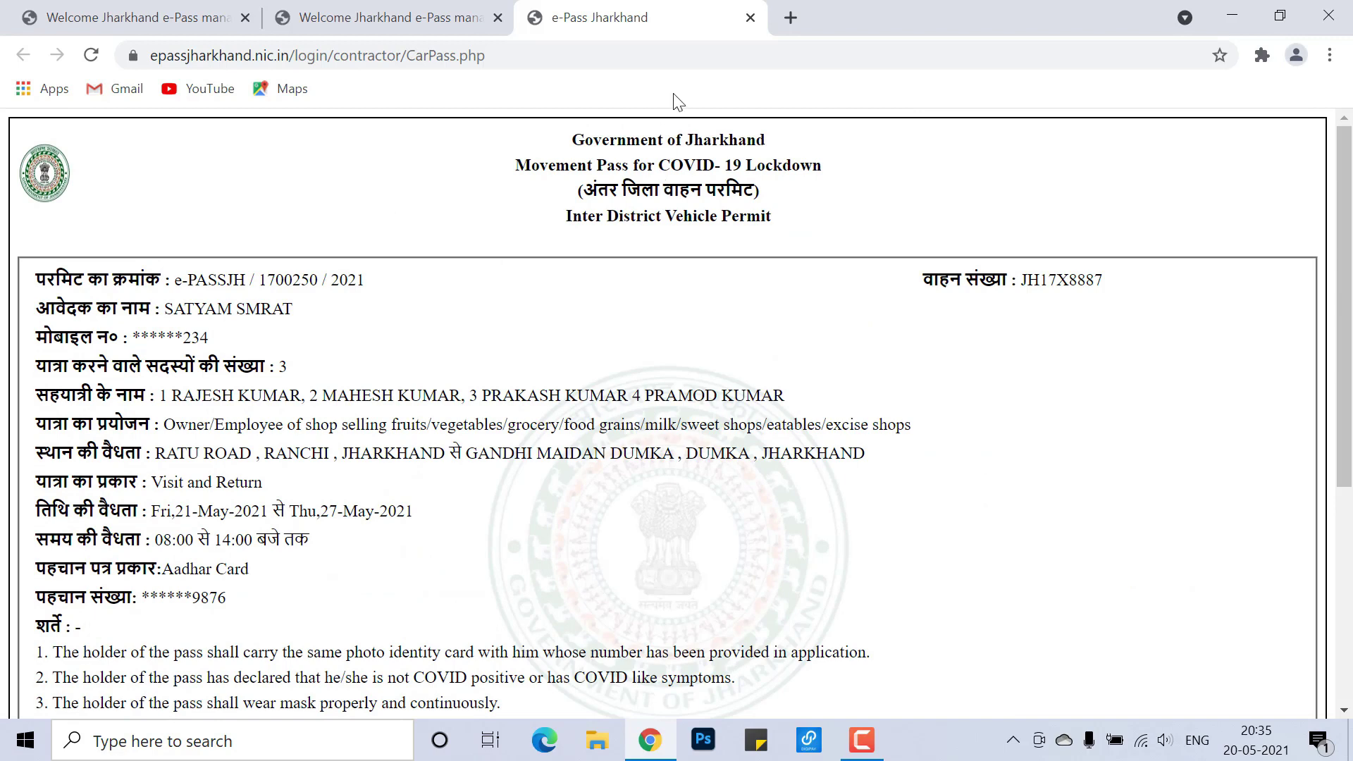
left_click(748, 17)
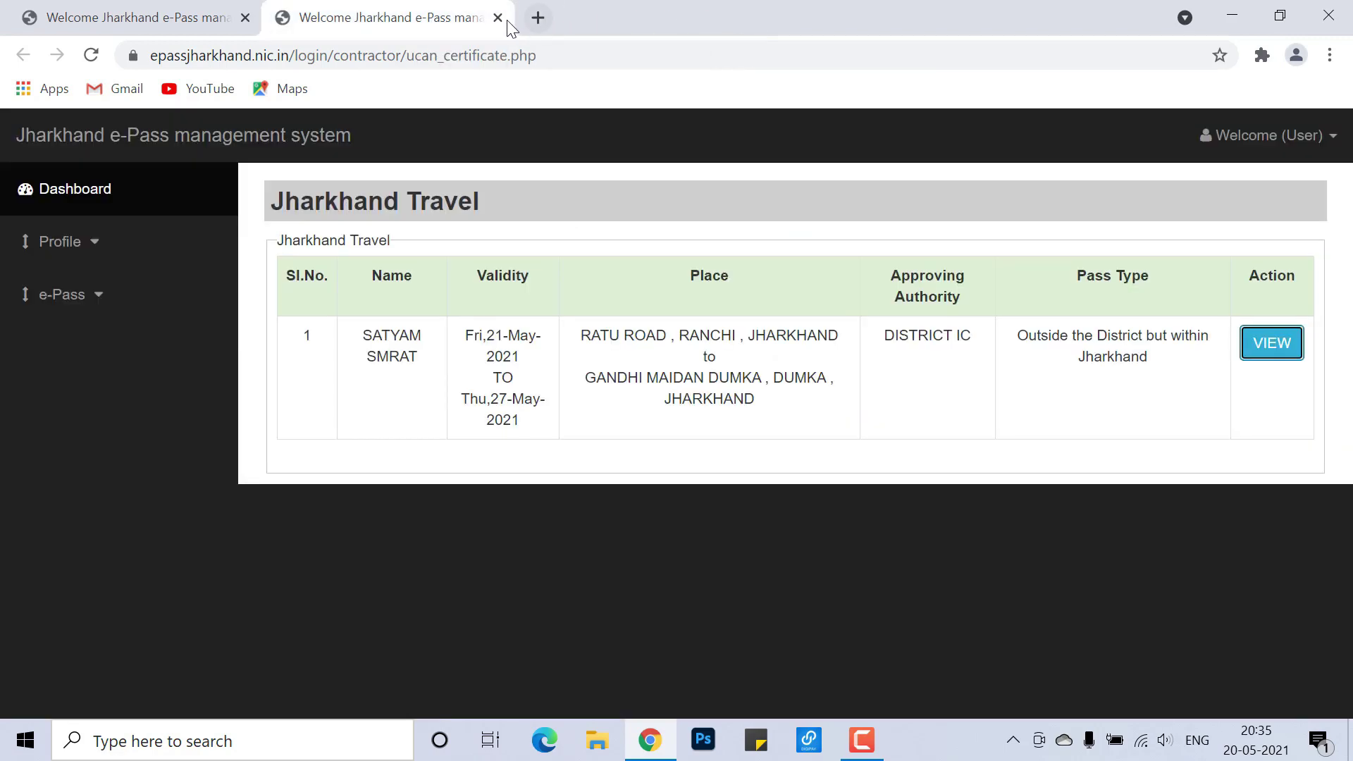
left_click(498, 17)
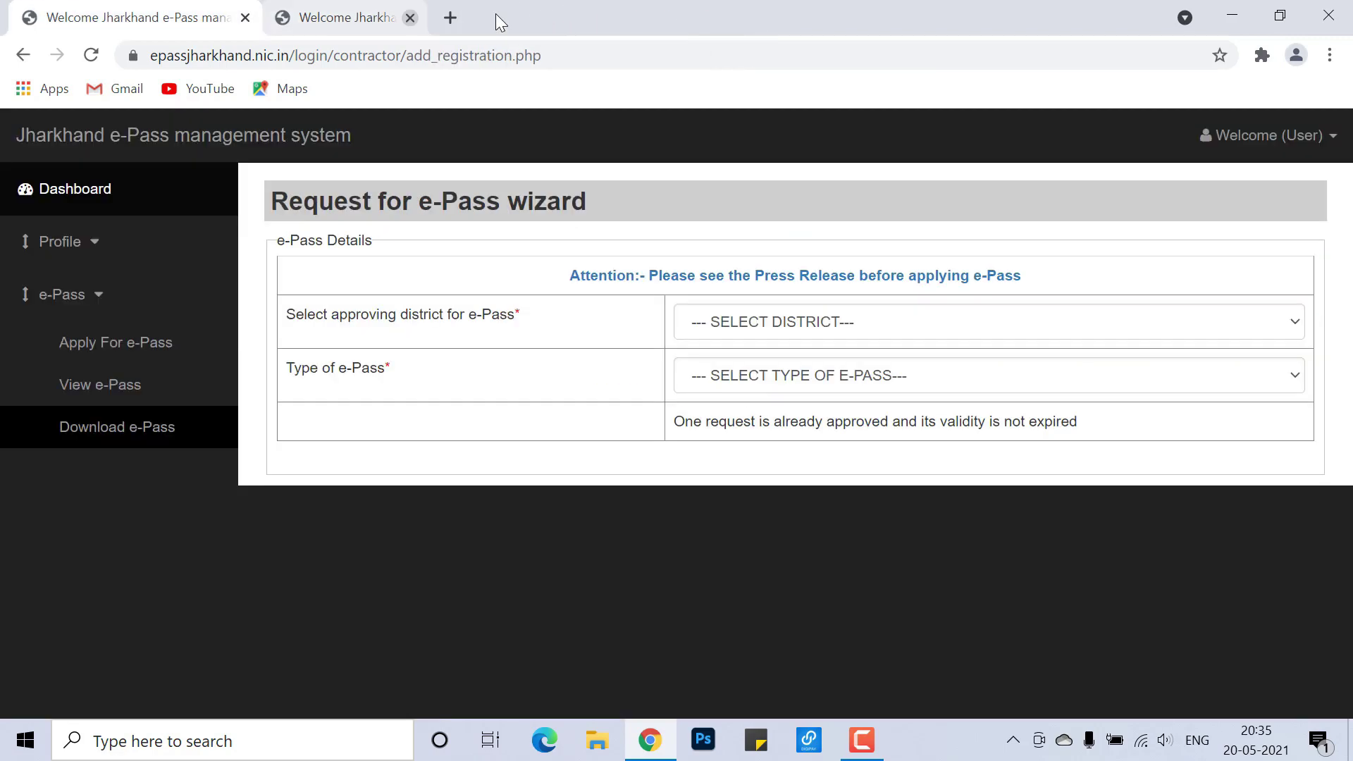
left_click(1315, 137)
left_click(1253, 233)
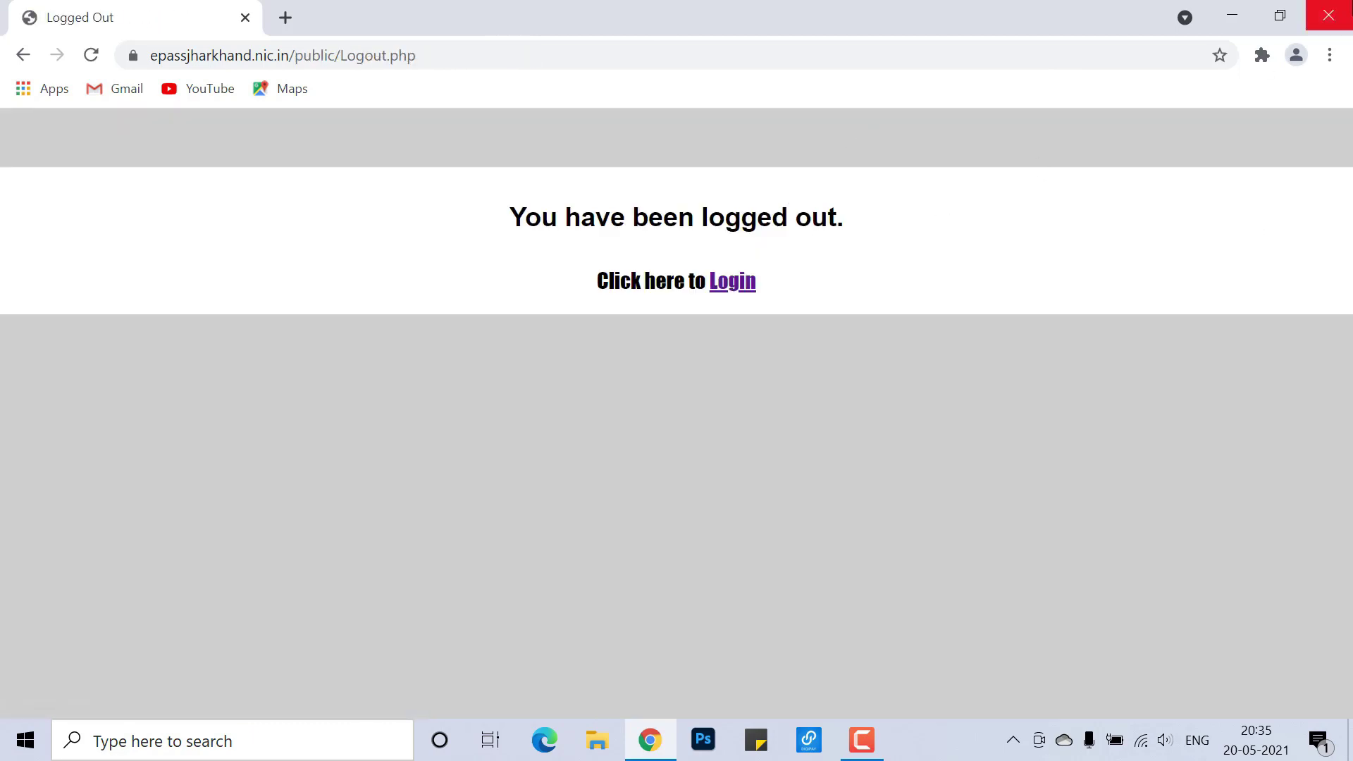
left_click(1328, 14)
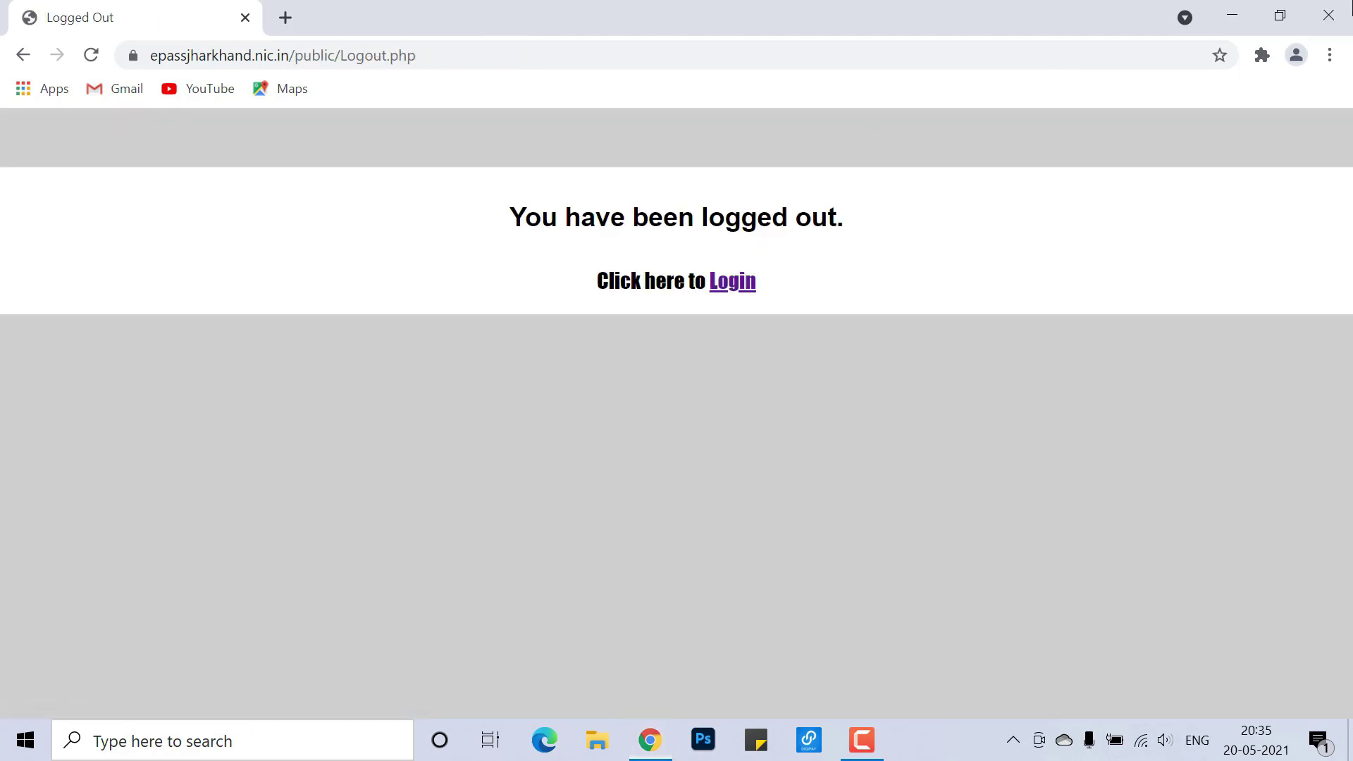